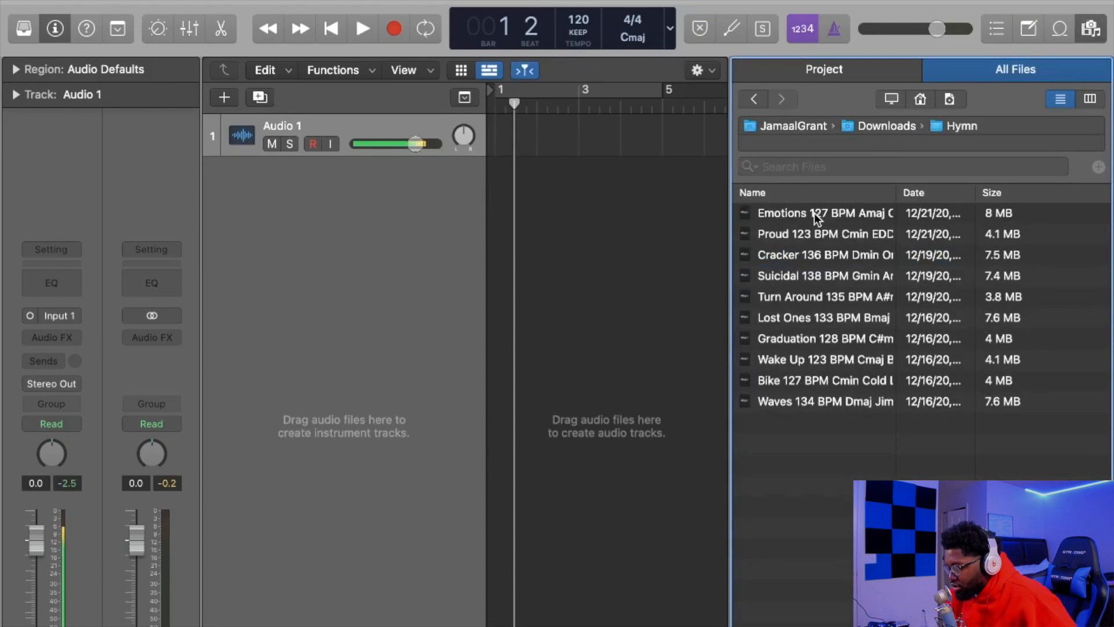
# Audition the Emotions and Proud samples, then place the Proud 123 BPM Cmin sample on the first audio track at bar 1.
pyautogui.click(813, 213)
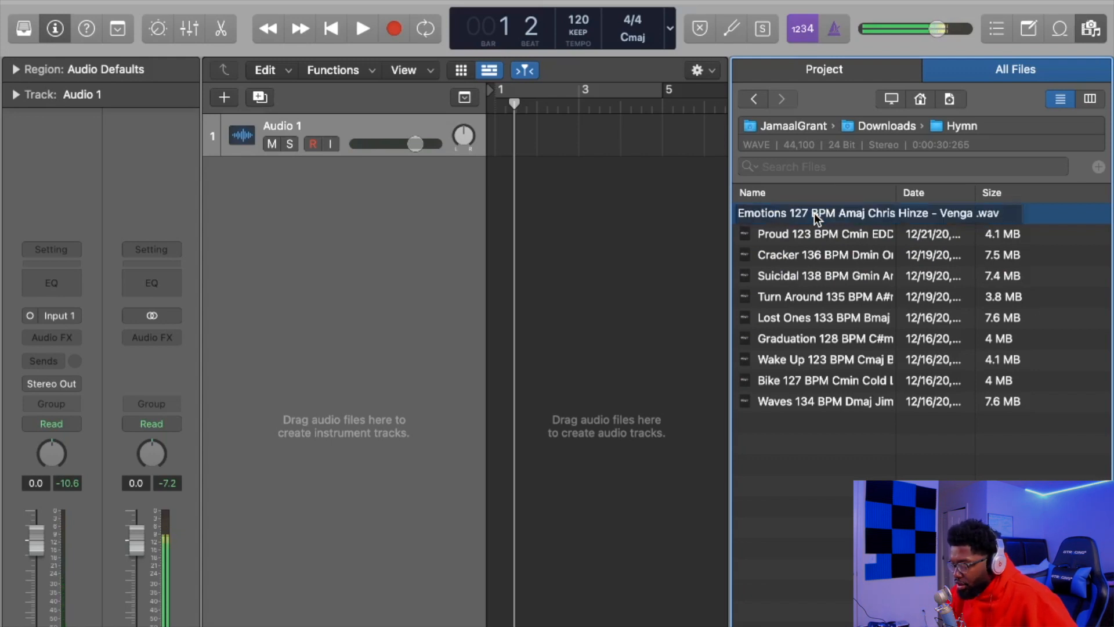
pyautogui.press('Down')
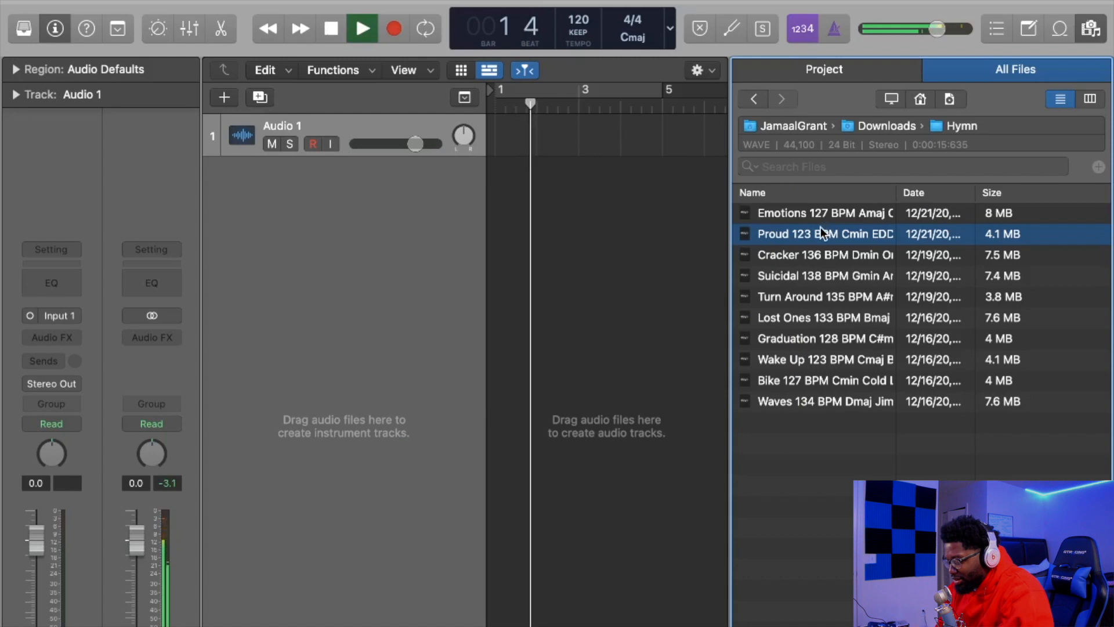
pyautogui.press('space')
pyautogui.moveTo(820, 232); pyautogui.dragTo(507, 135)
pyautogui.click(1092, 29)
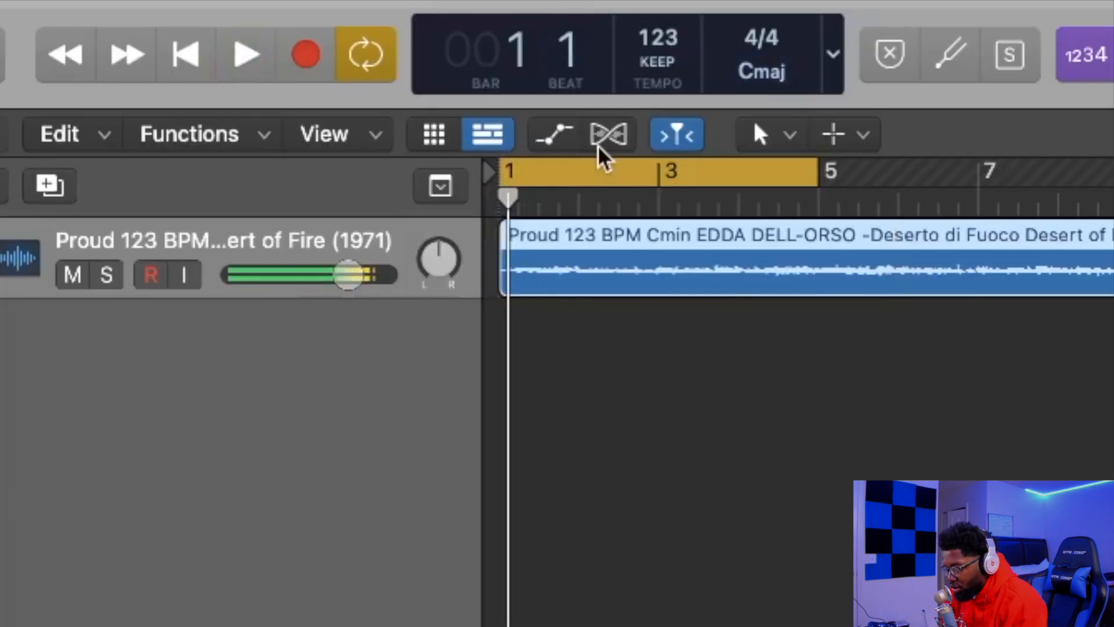
# Enable Flex on the Proud sample's track in Speed (FX) mode and set the project tempo to 130.
pyautogui.click(553, 70)
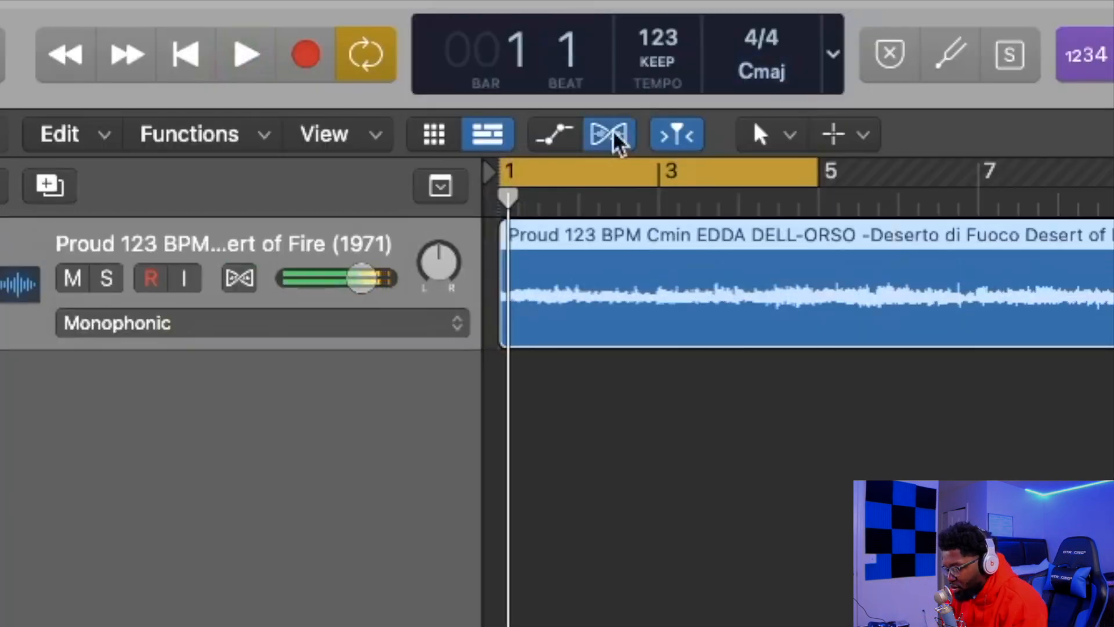
pyautogui.moveTo(658, 40); pyautogui.dragTo(659, 26)
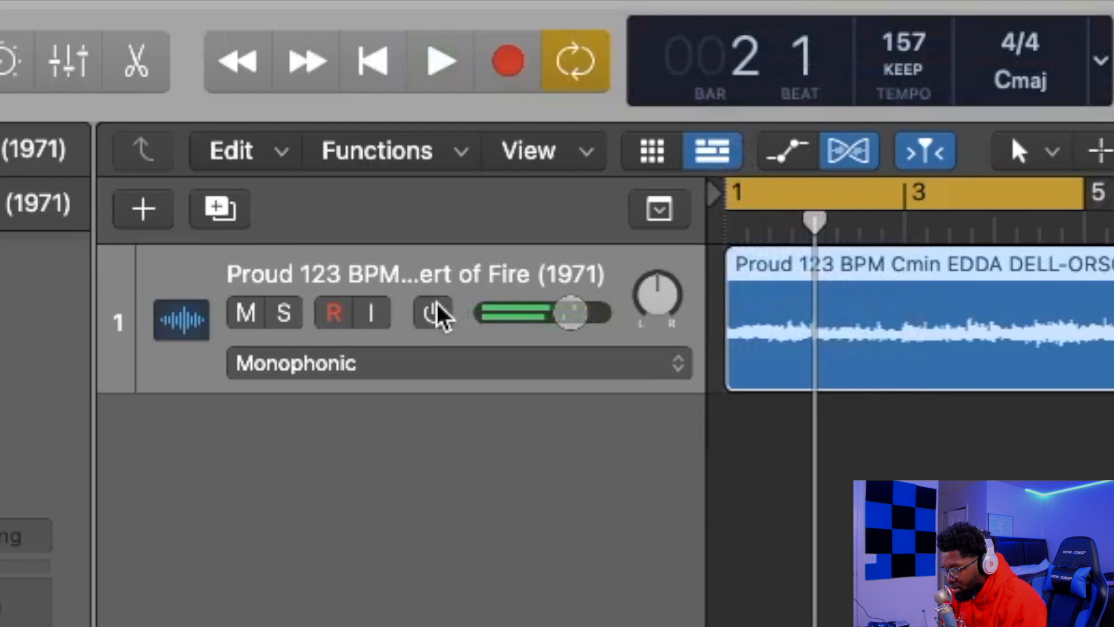
pyautogui.click(238, 278)
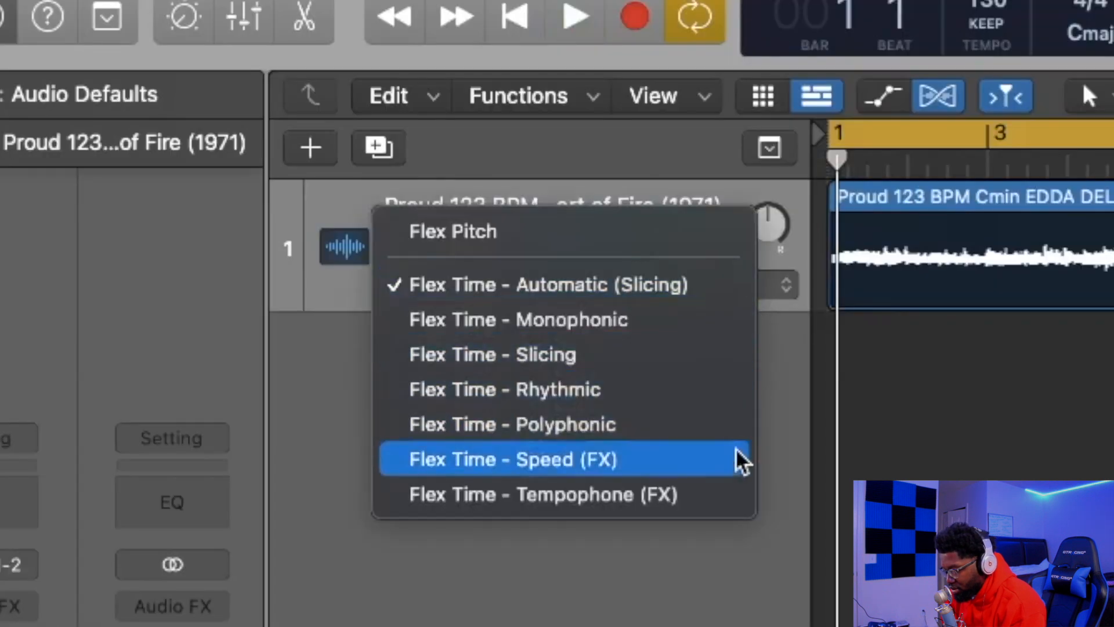
pyautogui.click(737, 460)
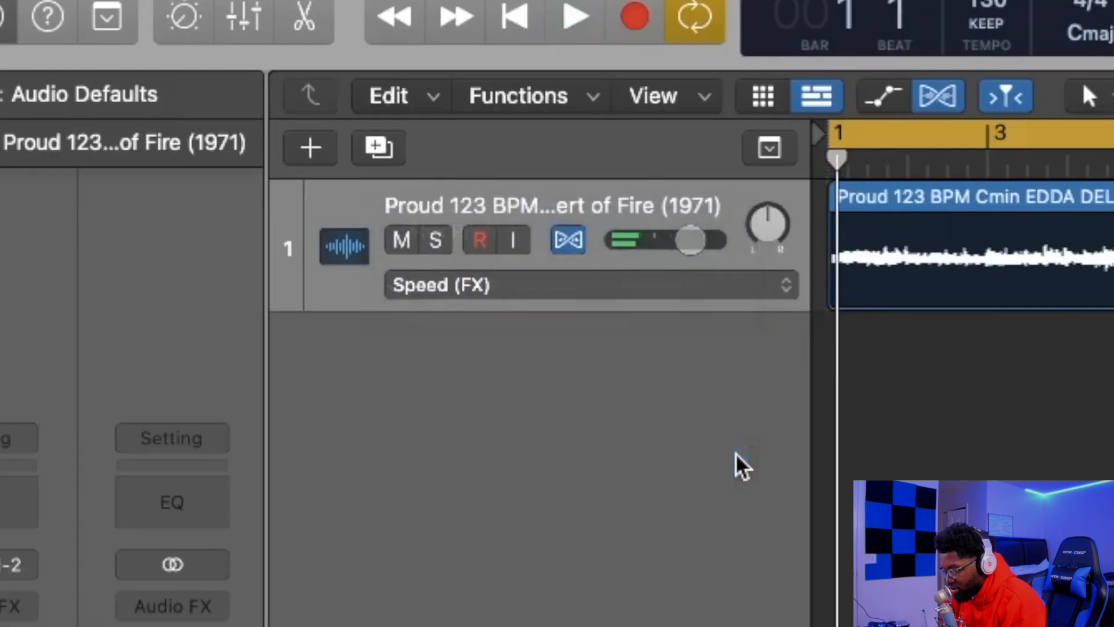
# Play the flexed sample and raise the project tempo to 140 to hear it faster.
pyautogui.press('space')
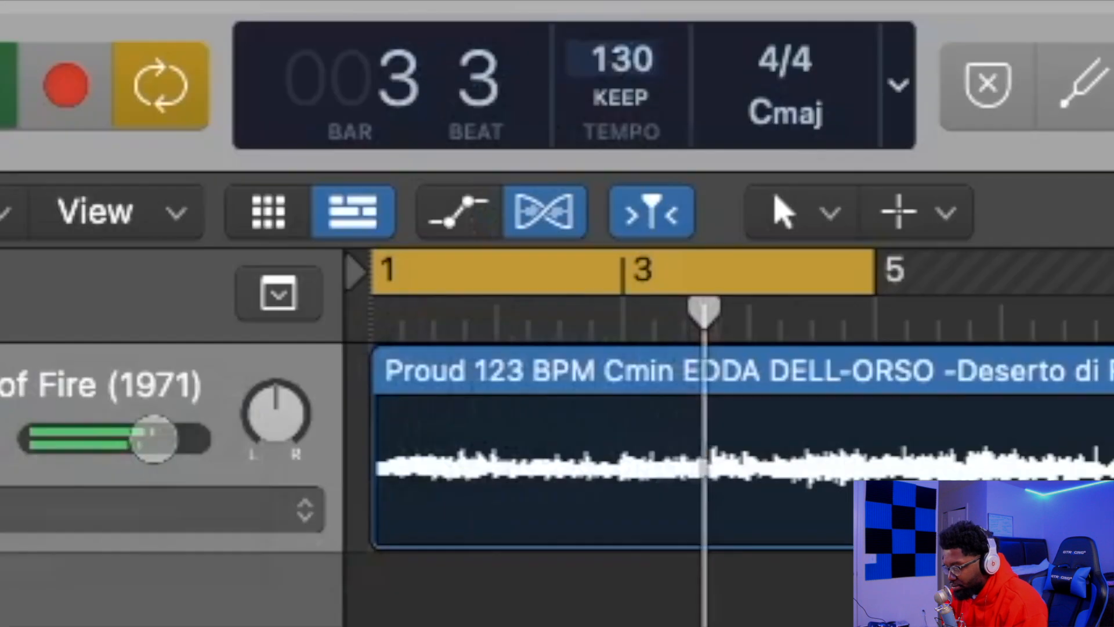
pyautogui.moveTo(691, 32); pyautogui.dragTo(691, 26)
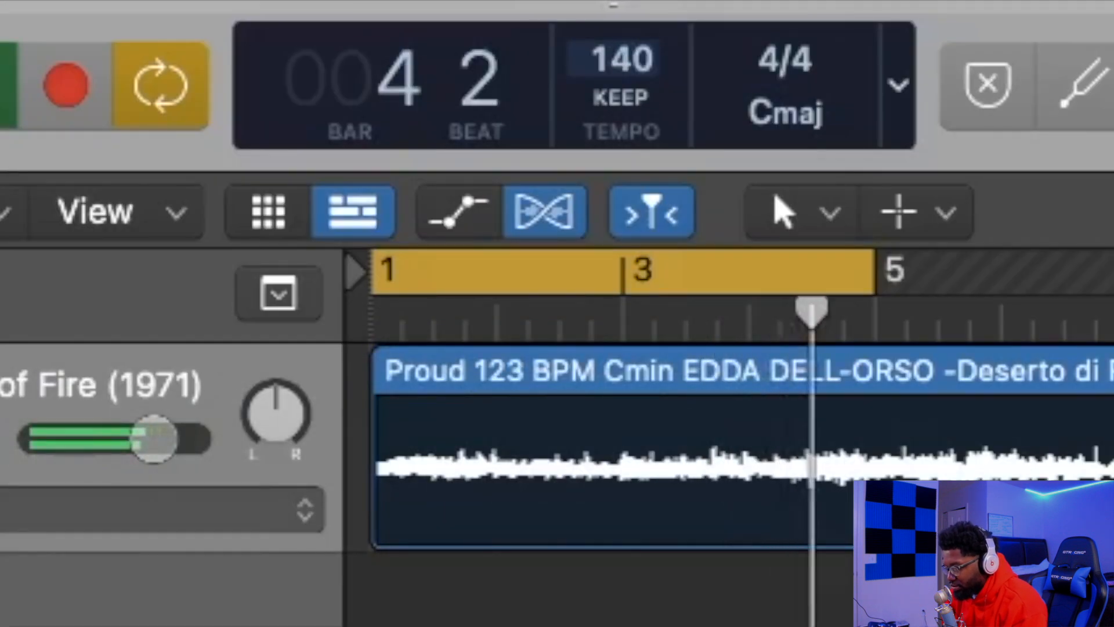
pyautogui.moveTo(614, 4)
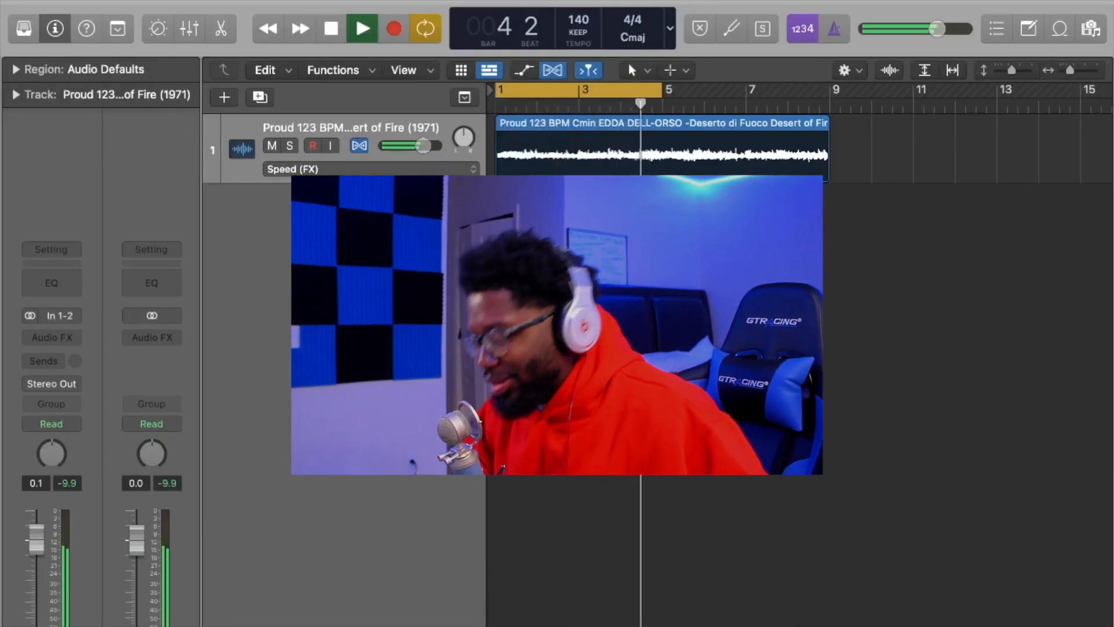
pyautogui.press('space')
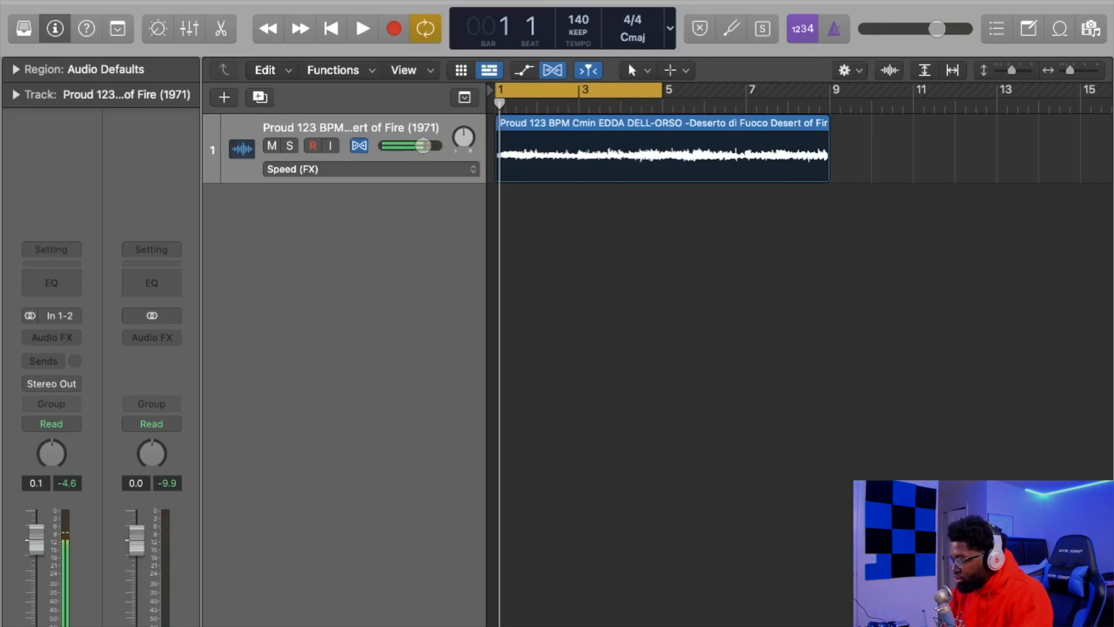
# Open the Snares folder of the FLINT WAVE DRUM KIT, found under Production on the Desktop, in the file browser.
pyautogui.press('f')
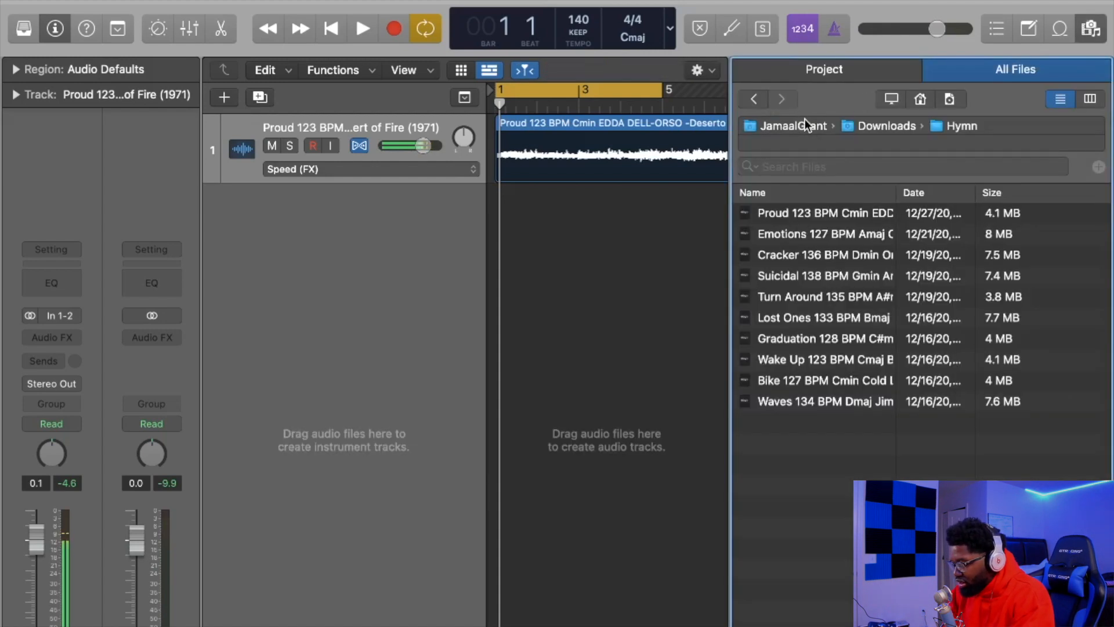
pyautogui.press('f')
pyautogui.press('f')
pyautogui.click(794, 125)
pyautogui.doubleClick(781, 257)
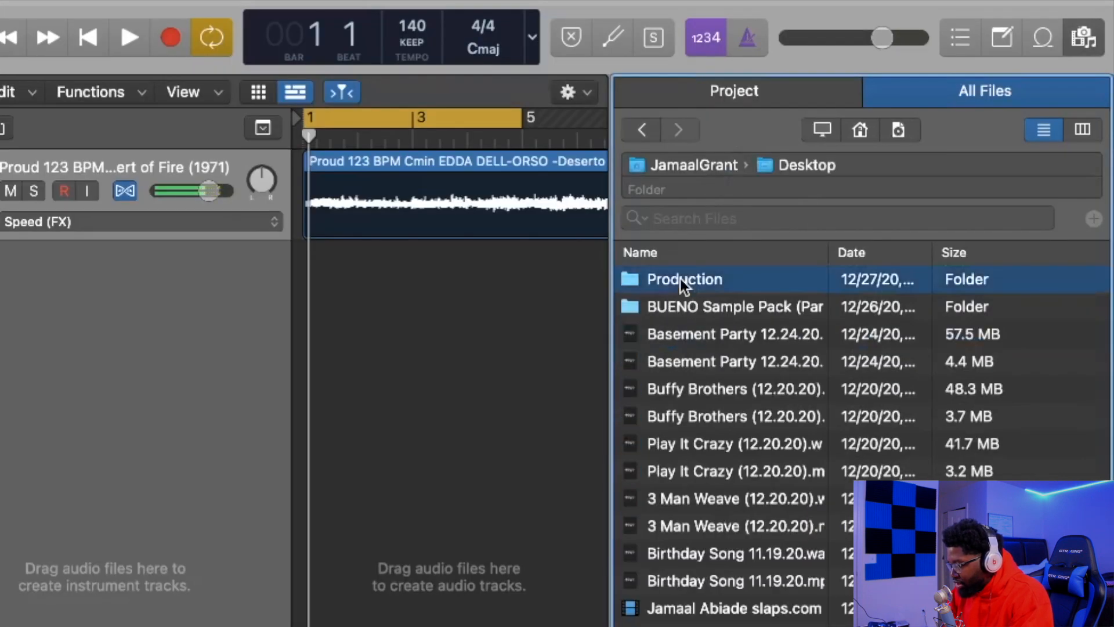
pyautogui.doubleClick(682, 280)
pyautogui.doubleClick(698, 369)
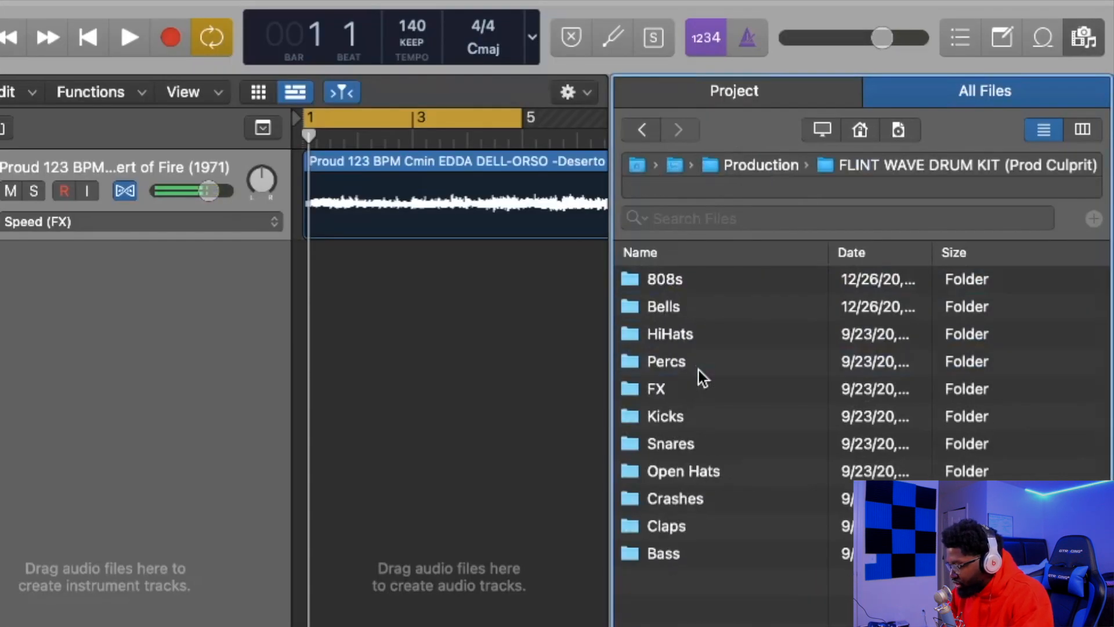
pyautogui.doubleClick(653, 445)
# Audition the snares and load Rabbit Snare.wav onto a new Quick Sampler track with its polyphony set to Mono.
pyautogui.click(687, 367)
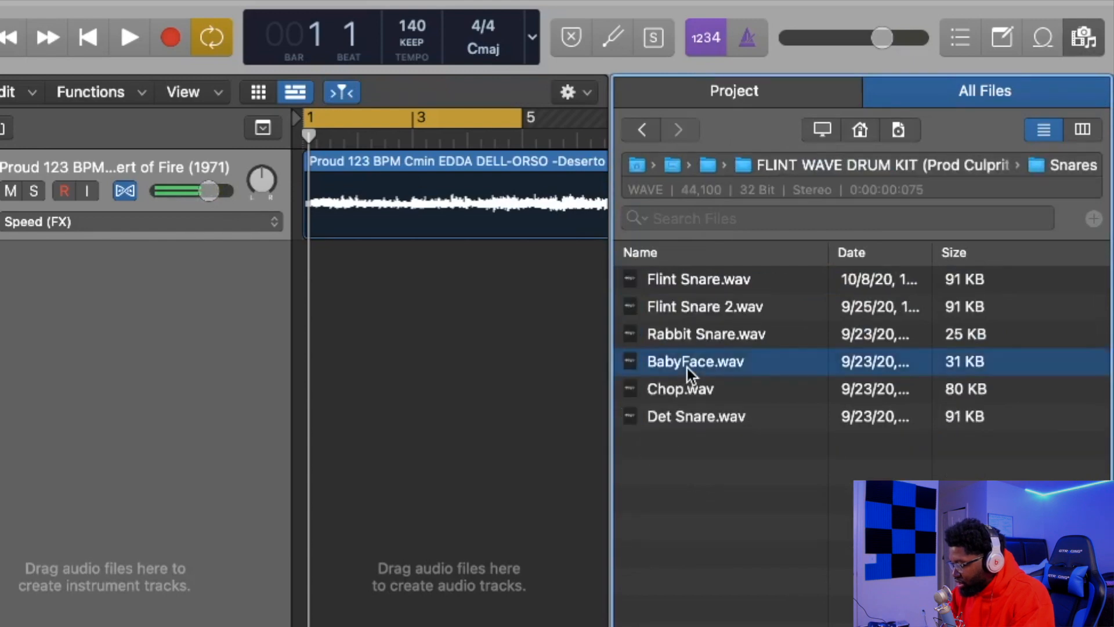
pyautogui.press('Up')
pyautogui.press('Up')
pyautogui.press('Up')
pyautogui.press('Down')
pyautogui.press('Down')
pyautogui.moveTo(790, 260); pyautogui.dragTo(360, 228)
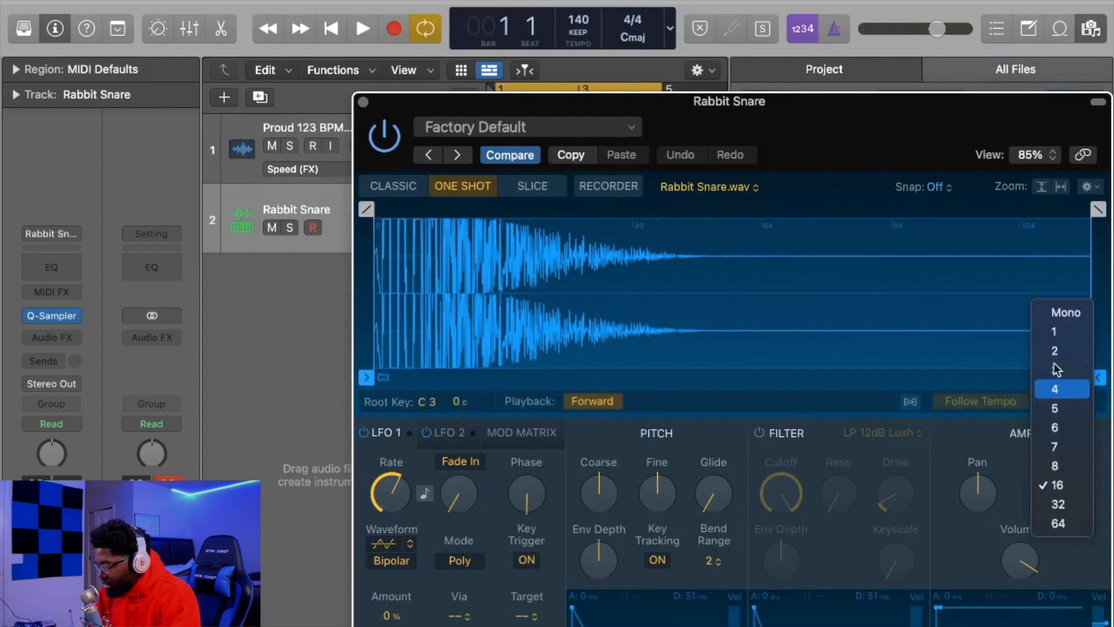
pyautogui.click(1058, 319)
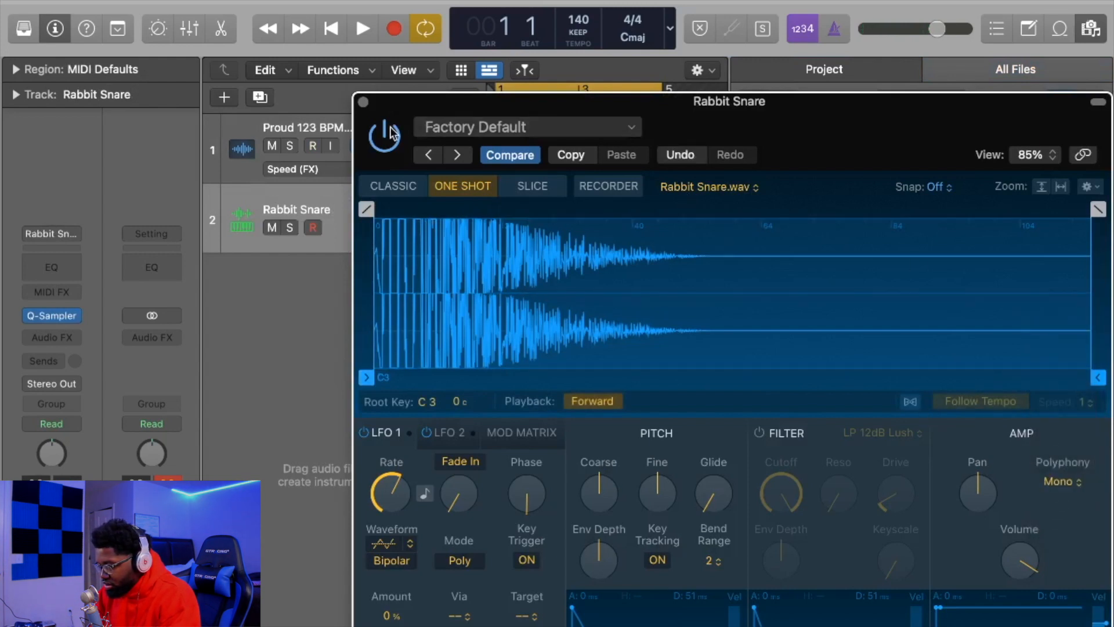
pyautogui.click(364, 102)
# Record a four-bar snare pattern on the Rabbit Snare track with Musical Typing, one hit on beat 3 of each bar.
pyautogui.press('super+k')
pyautogui.press('super+k')
pyautogui.press('super+k')
pyautogui.press('super+k')
pyautogui.press('super+k')
pyautogui.press('Return')
pyautogui.press('a')
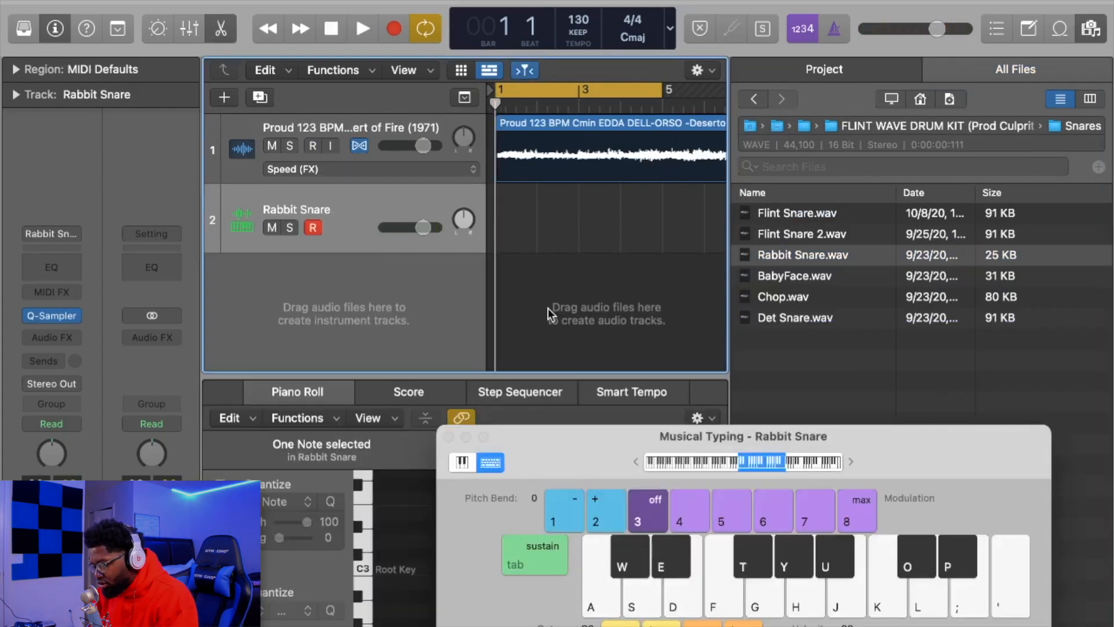
pyautogui.press('r')
pyautogui.press('a')
pyautogui.press('a')
pyautogui.press('a')
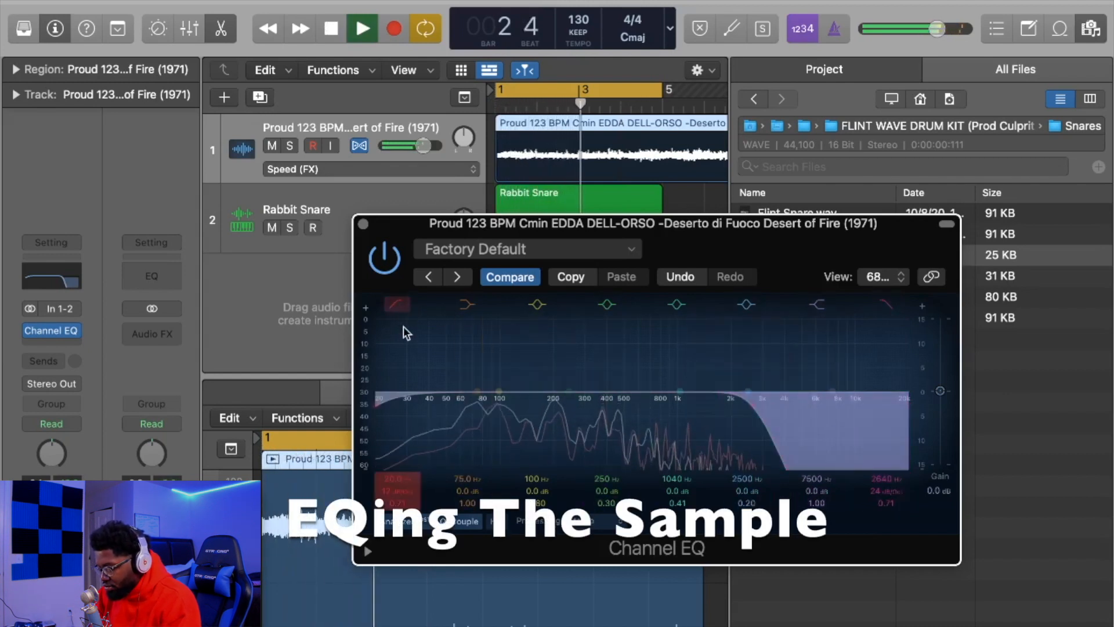
# Set the low cut in the Proud sample's Channel EQ to about 35 Hz.
pyautogui.moveTo(413, 368); pyautogui.dragTo(455, 381)
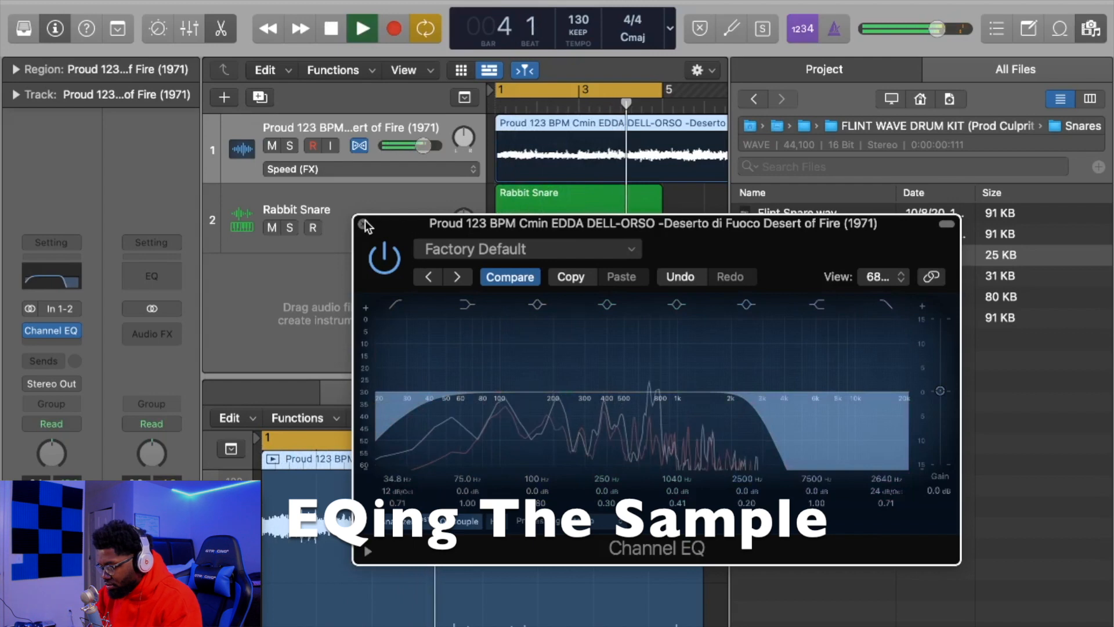
pyautogui.click(364, 224)
# Raise the project tempo to 160 and switch the Proud track's Flex mode to Polyphonic.
pyautogui.moveTo(574, 31); pyautogui.dragTo(537, 10)
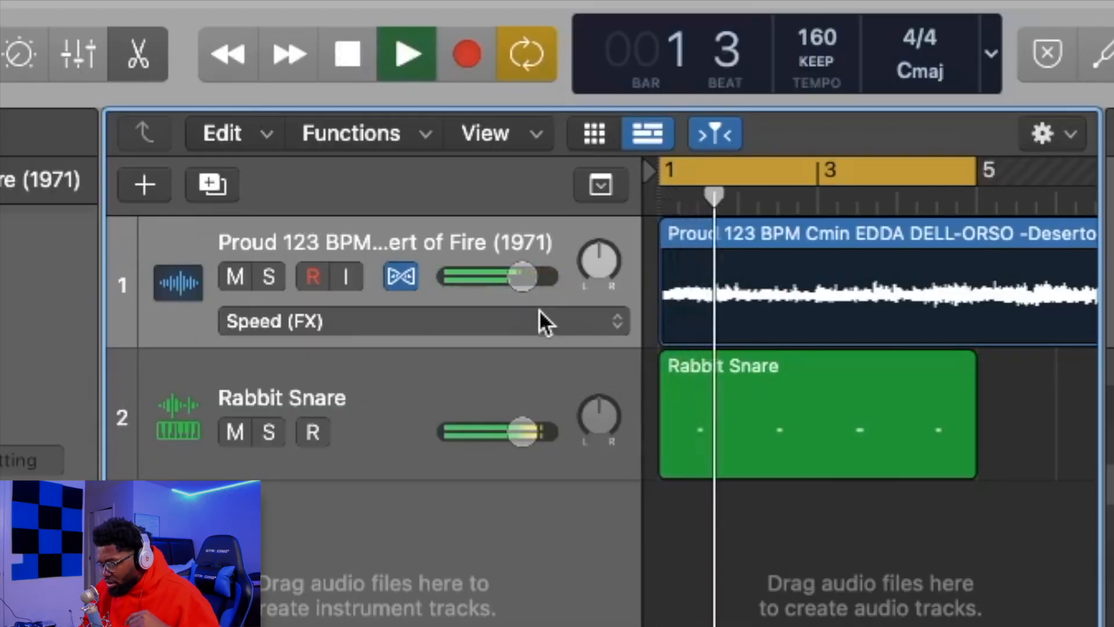
pyautogui.click(539, 312)
pyautogui.click(520, 291)
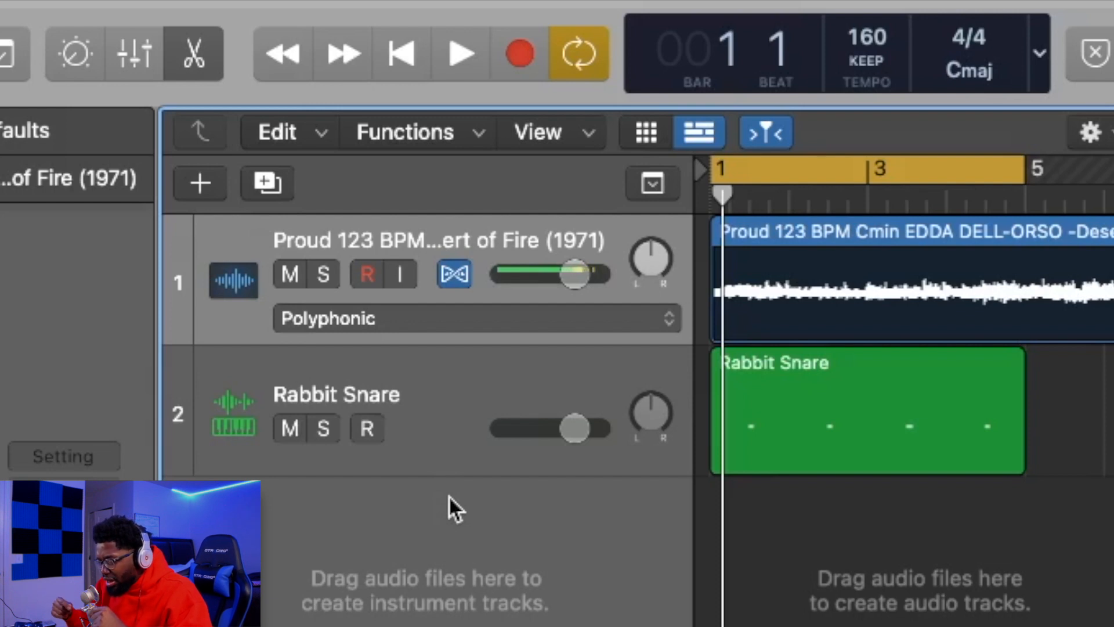
pyautogui.click(330, 325)
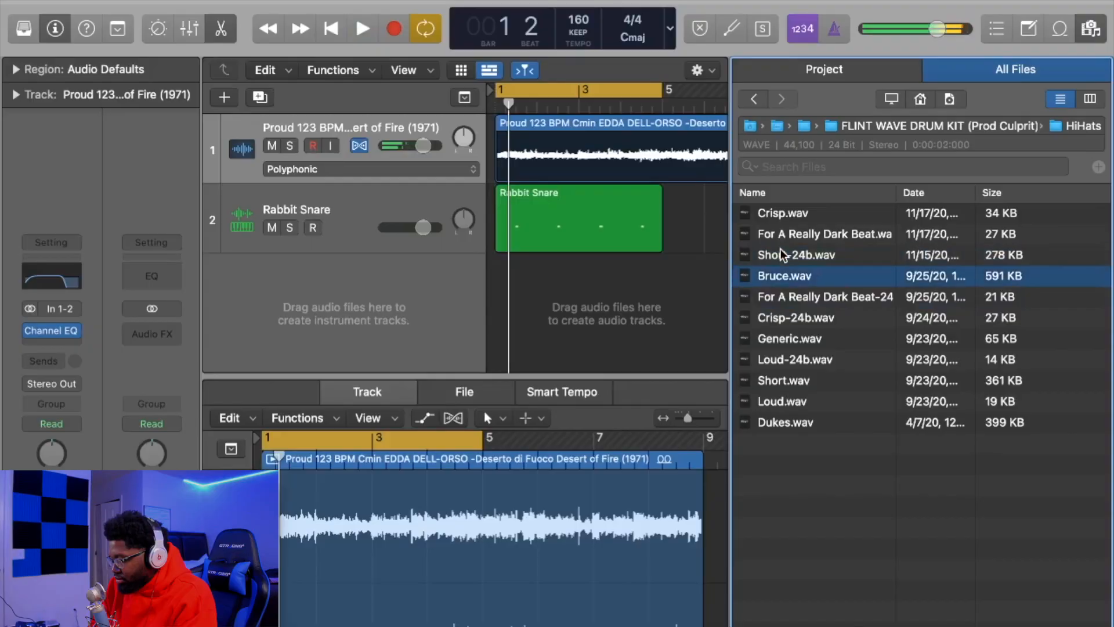
# Audition the drum kit's hi-hats and load Bruce.wav onto a new Quick Sampler track.
pyautogui.press('Down')
pyautogui.press('Down')
pyautogui.press('Up')
pyautogui.press('Up')
pyautogui.press('Down')
pyautogui.press('Up')
pyautogui.moveTo(785, 281); pyautogui.dragTo(399, 231)
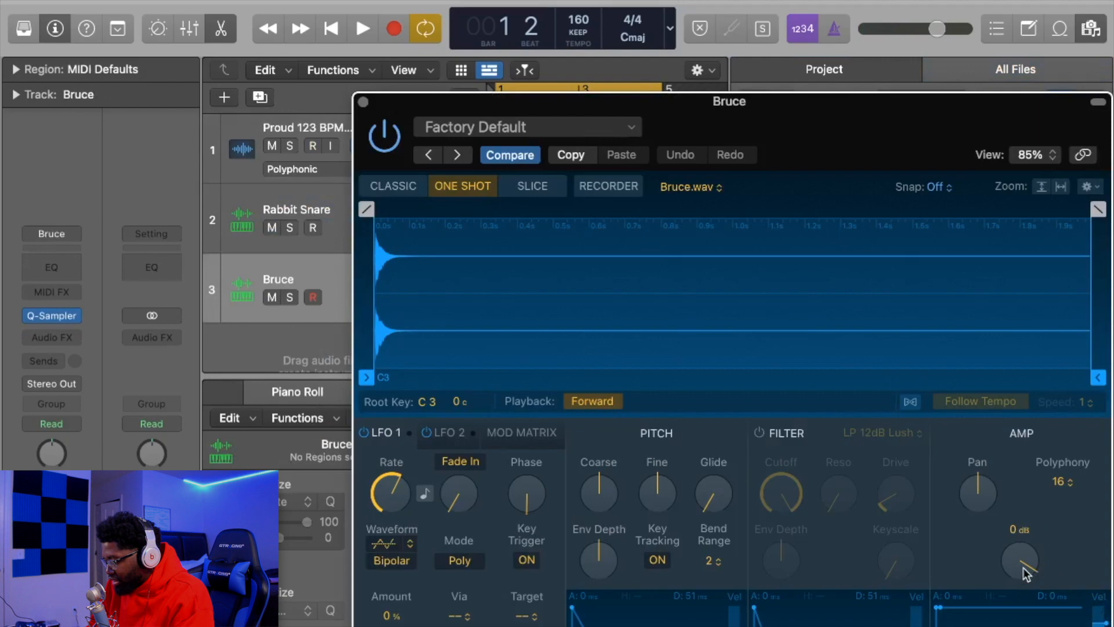
# Set the polyphony of the Bruce hi-hat sampler to Mono.
pyautogui.click(1061, 483)
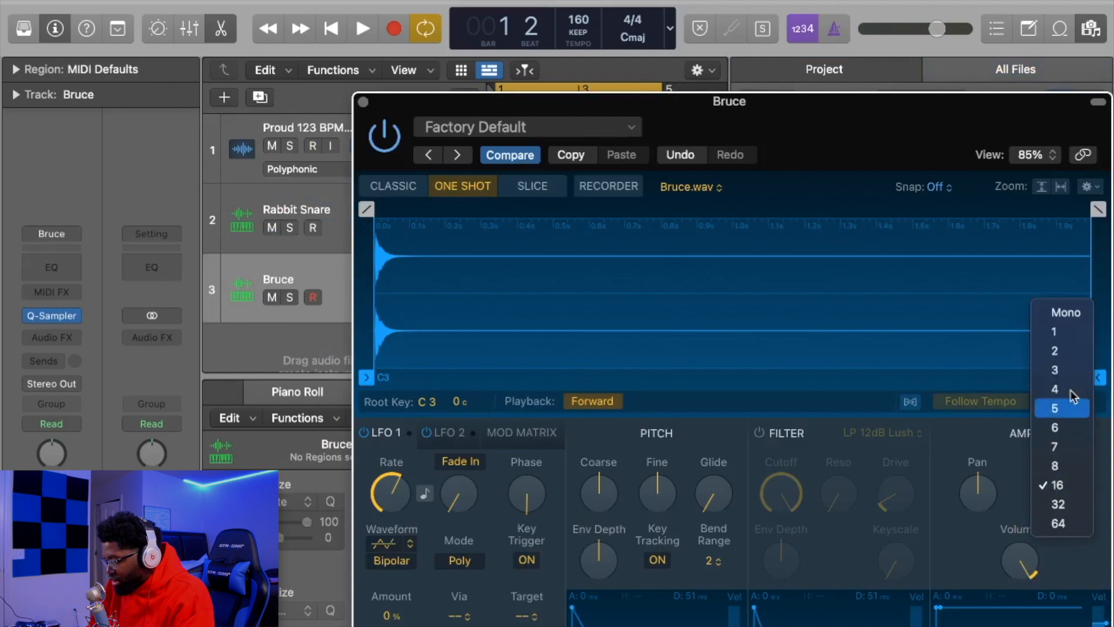
pyautogui.click(1068, 313)
pyautogui.click(364, 102)
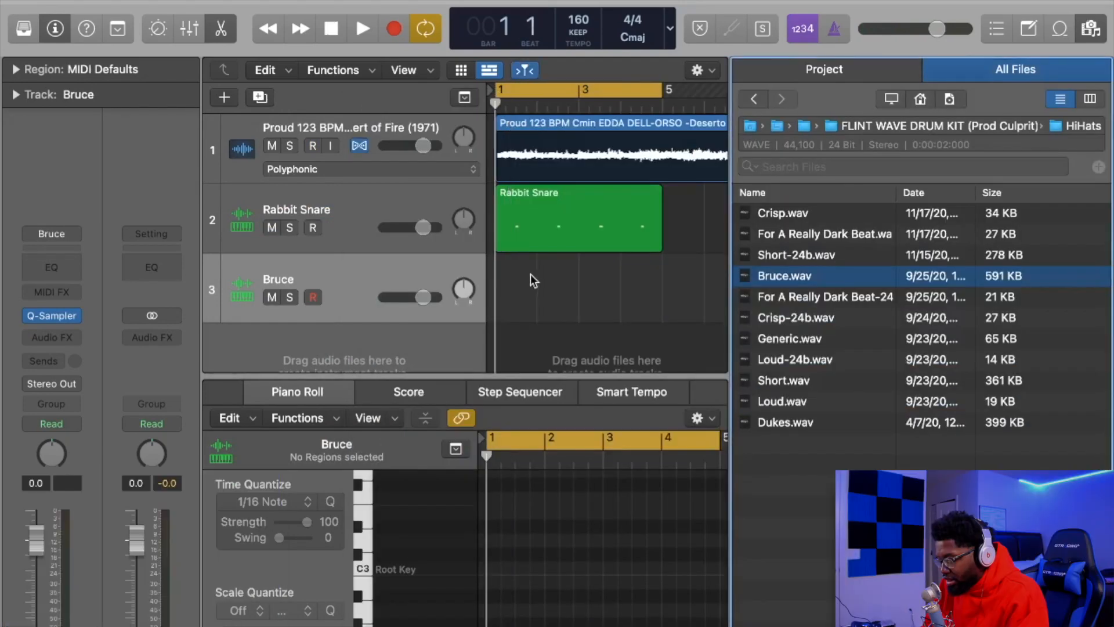
# Create a pattern region on the Bruce track and hide the file browser.
pyautogui.rightClick(529, 281)
pyautogui.click(547, 309)
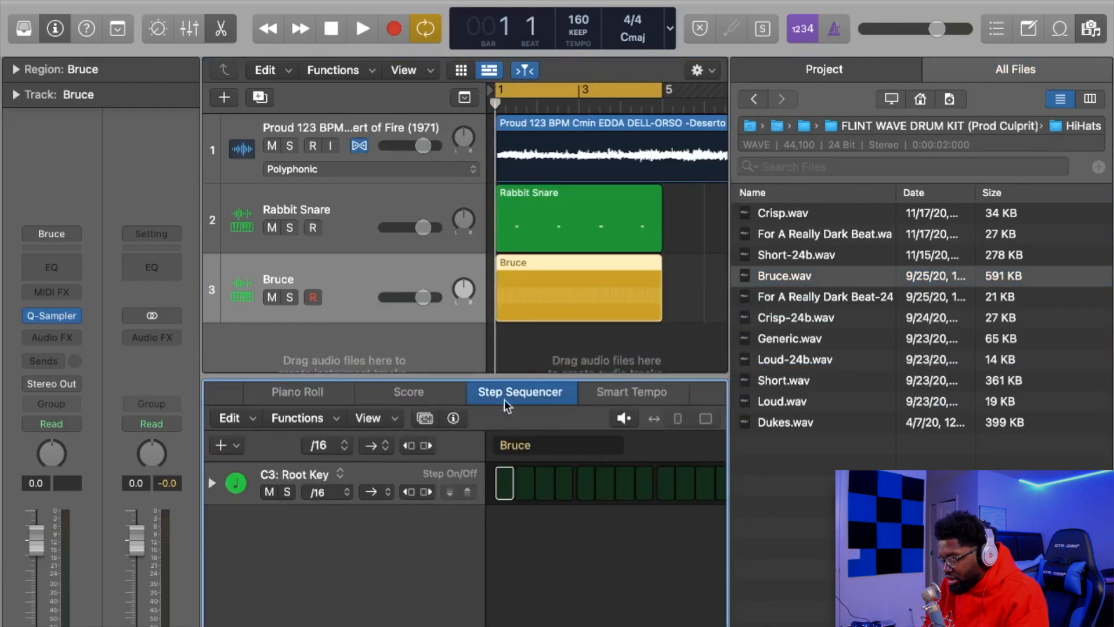
pyautogui.click(1089, 30)
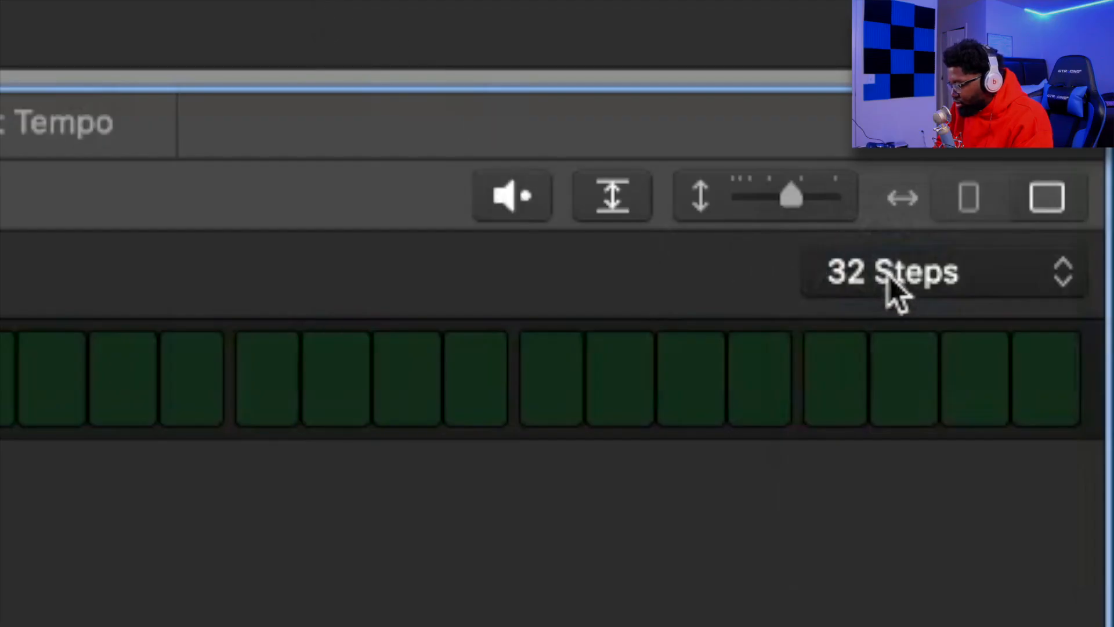
# Turn on all 32 steps of the Bruce pattern's Root Key row and set the pattern's step rate to /8.
pyautogui.moveTo(307, 485); pyautogui.dragTo(1067, 576)
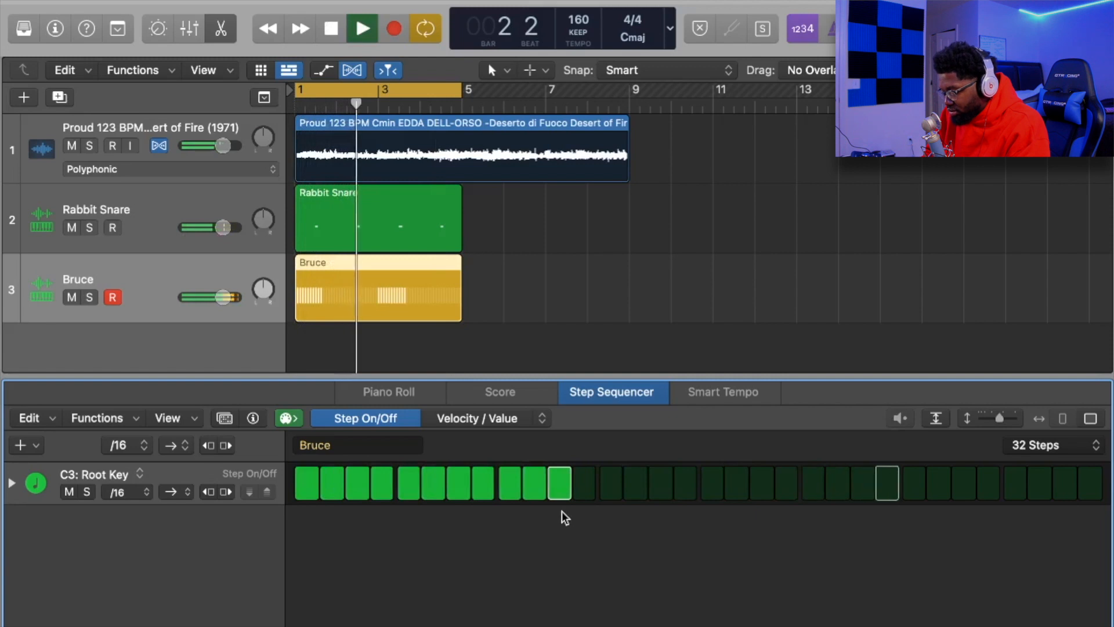
pyautogui.click(1091, 483)
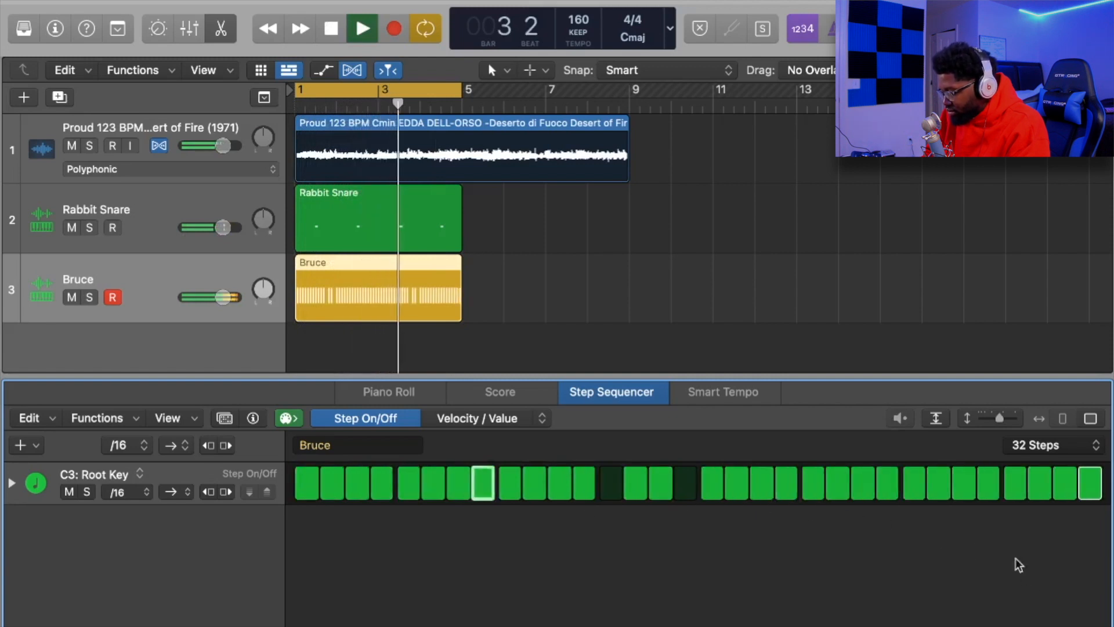
pyautogui.click(616, 484)
pyautogui.click(686, 487)
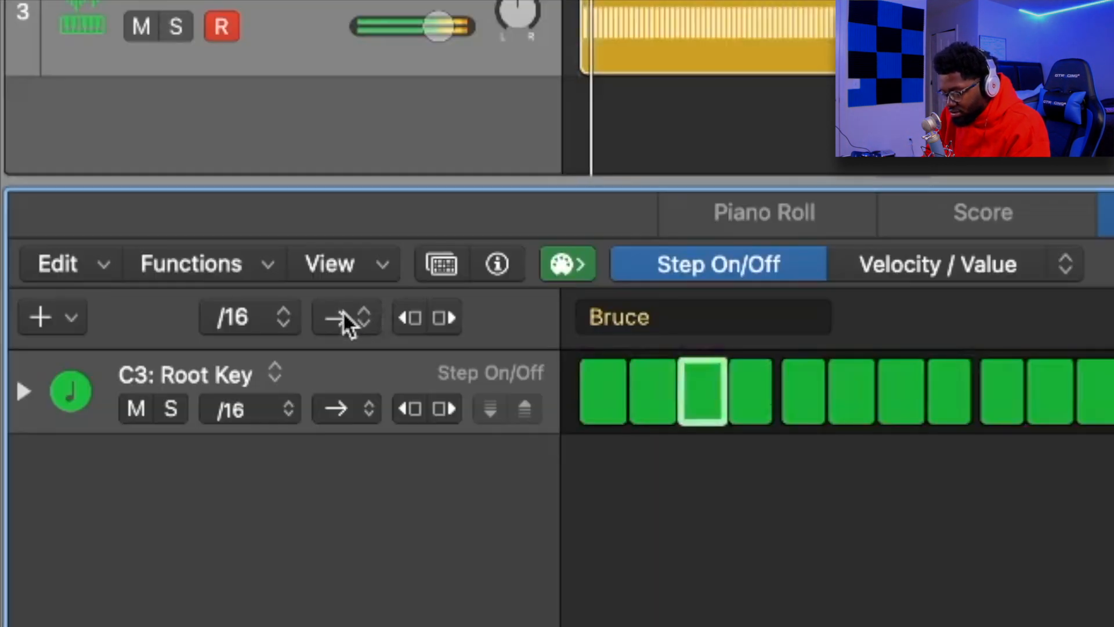
pyautogui.click(139, 445)
pyautogui.click(257, 287)
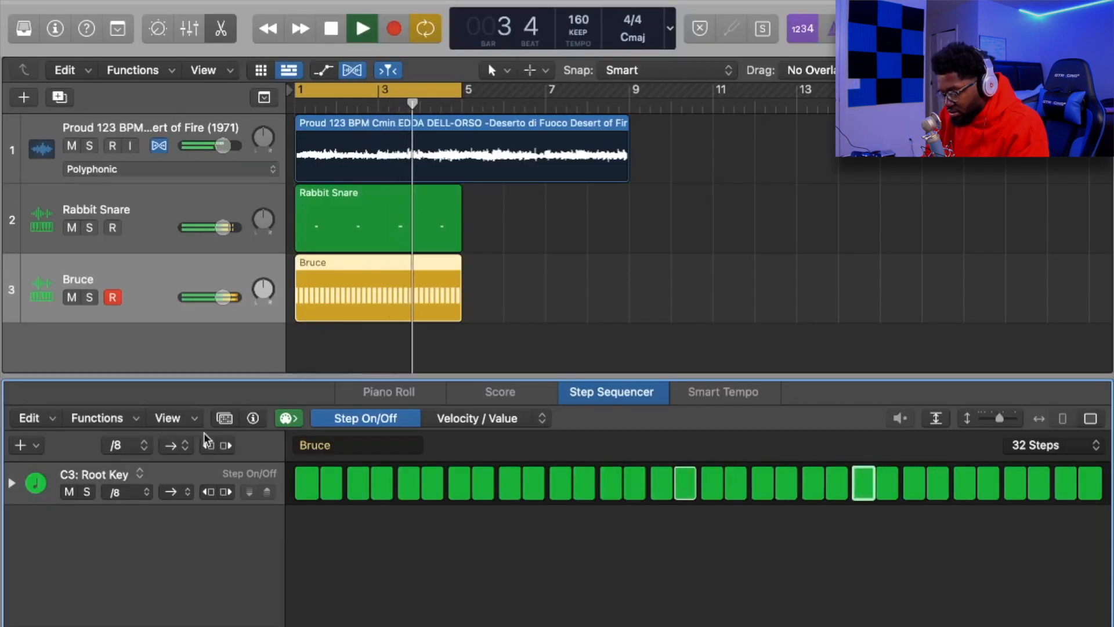
# Turn off steps 2, 4, 6, 10, 12 and 14 in the Bruce pattern's Root Key row.
pyautogui.click(331, 483)
pyautogui.click(381, 483)
pyautogui.click(430, 488)
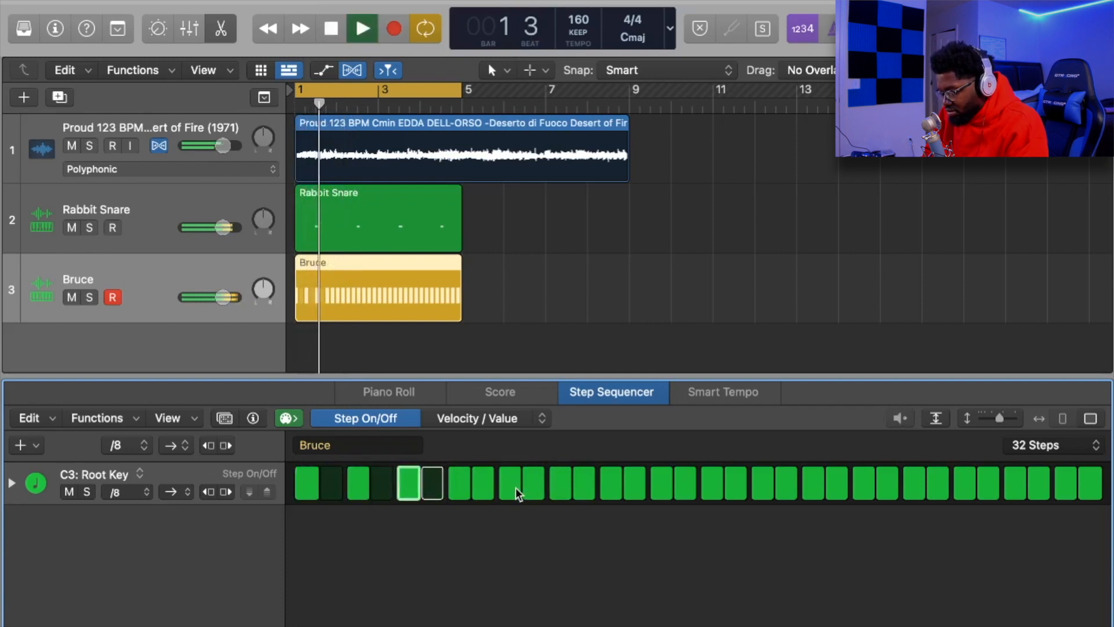
pyautogui.click(534, 487)
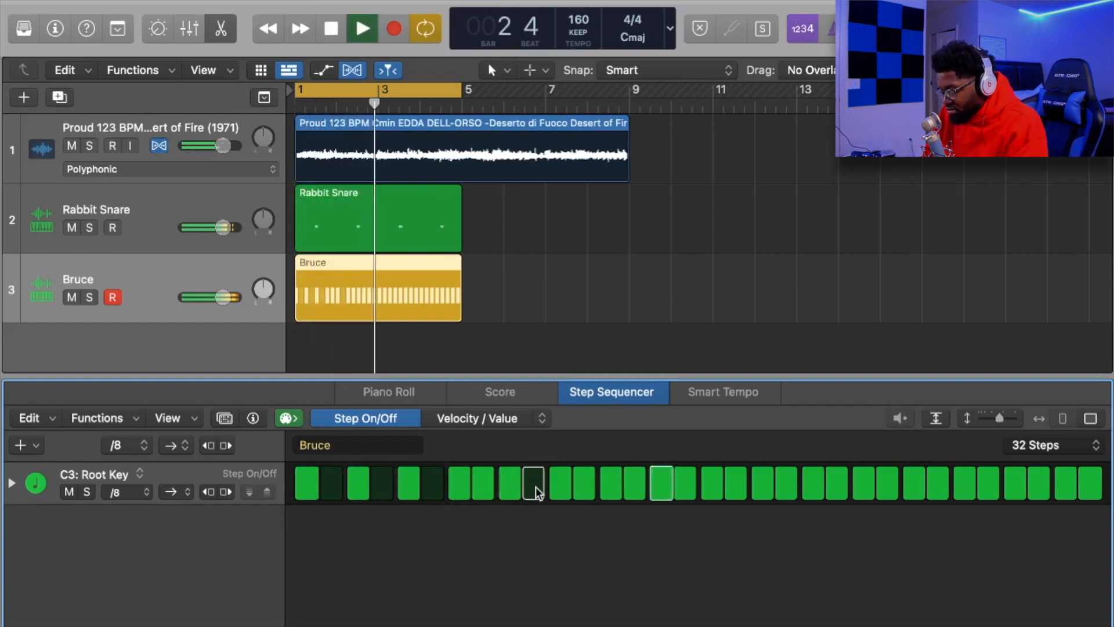
pyautogui.click(585, 487)
pyautogui.click(636, 488)
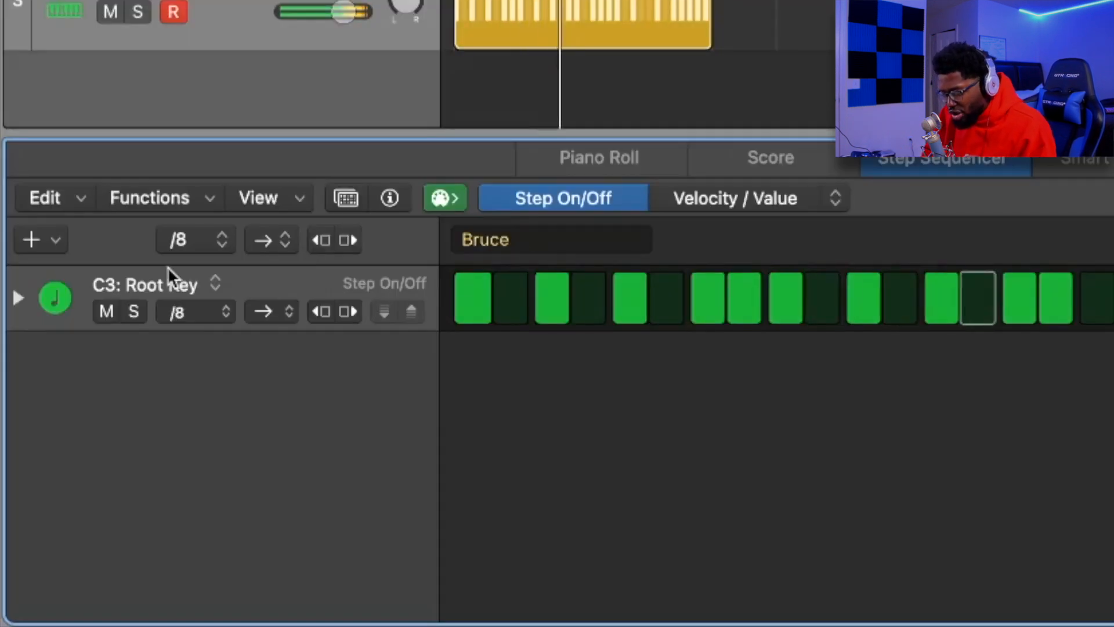
# Lower the Bruce pattern's velocities on steps 3, 7, 9, 13, 16, 19, 21, 26, 29 and 31 to between 74 and 82.
pyautogui.click(18, 298)
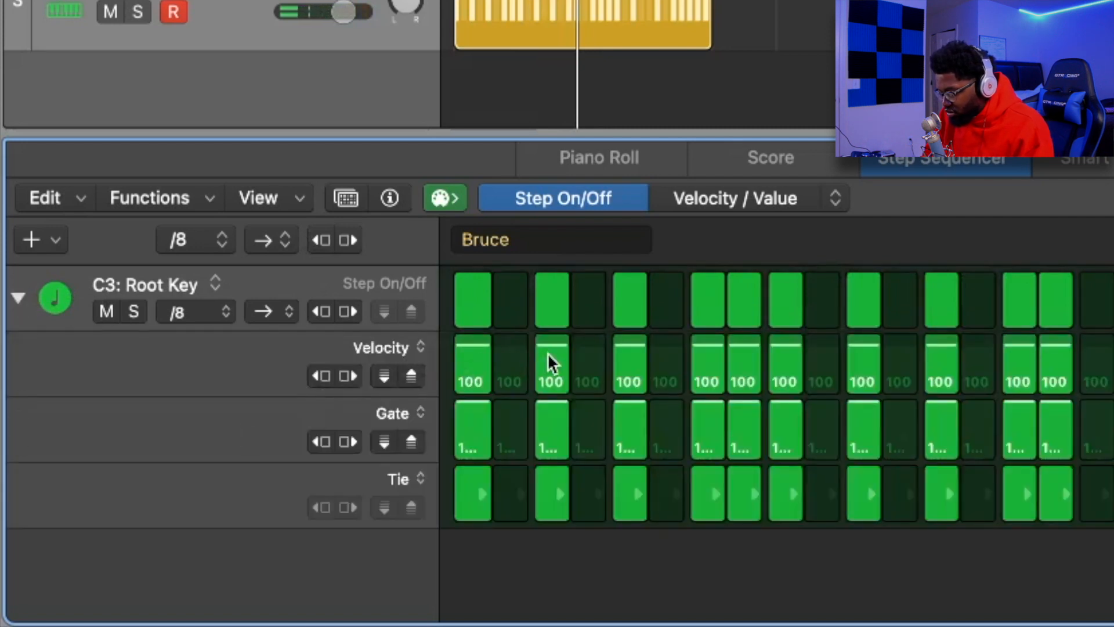
pyautogui.moveTo(549, 363); pyautogui.dragTo(550, 366)
pyautogui.moveTo(701, 363); pyautogui.dragTo(705, 354)
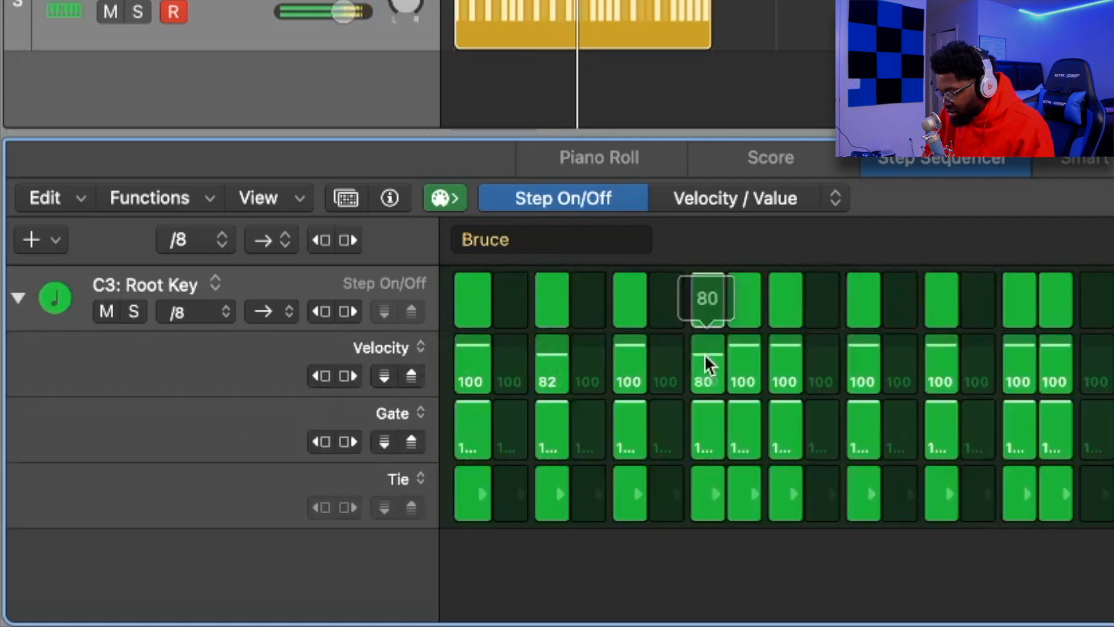
pyautogui.moveTo(781, 363); pyautogui.dragTo(782, 355)
pyautogui.moveTo(929, 361); pyautogui.dragTo(938, 365)
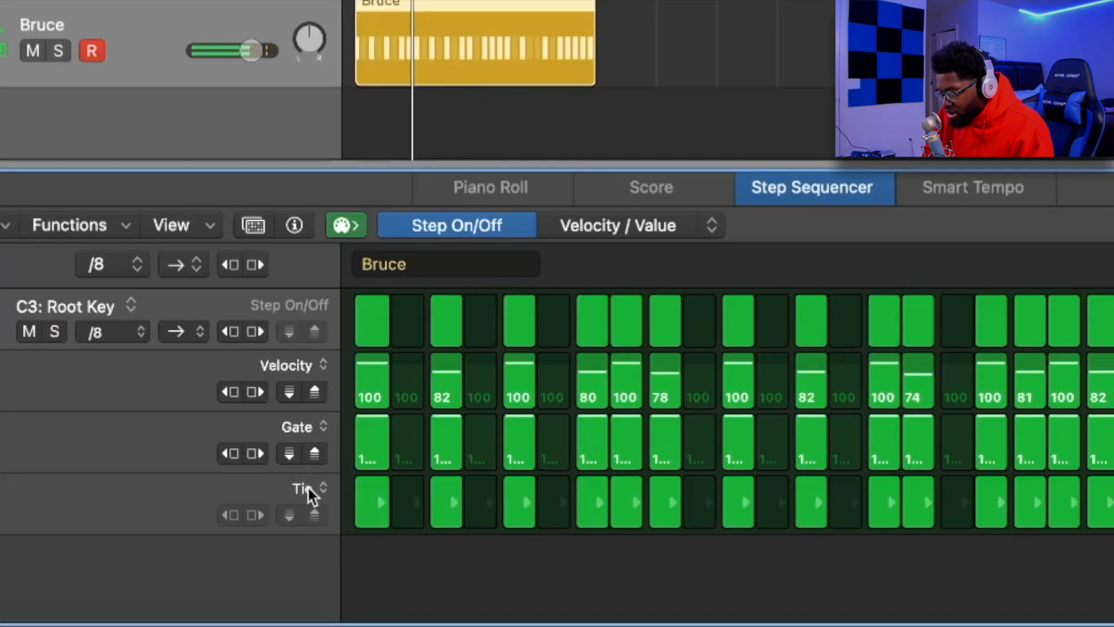
# Change the Bruce pattern's Tie subrow to Note Repeat and set 2 repeats on steps 3, 11, 19, 23 and 26.
pyautogui.click(311, 494)
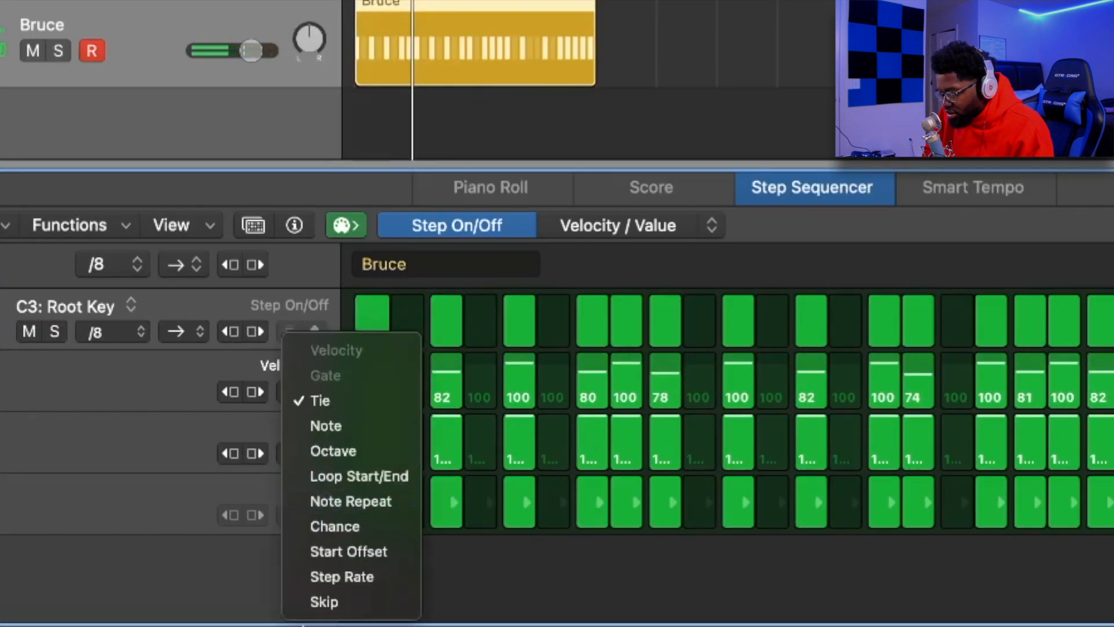
pyautogui.click(343, 502)
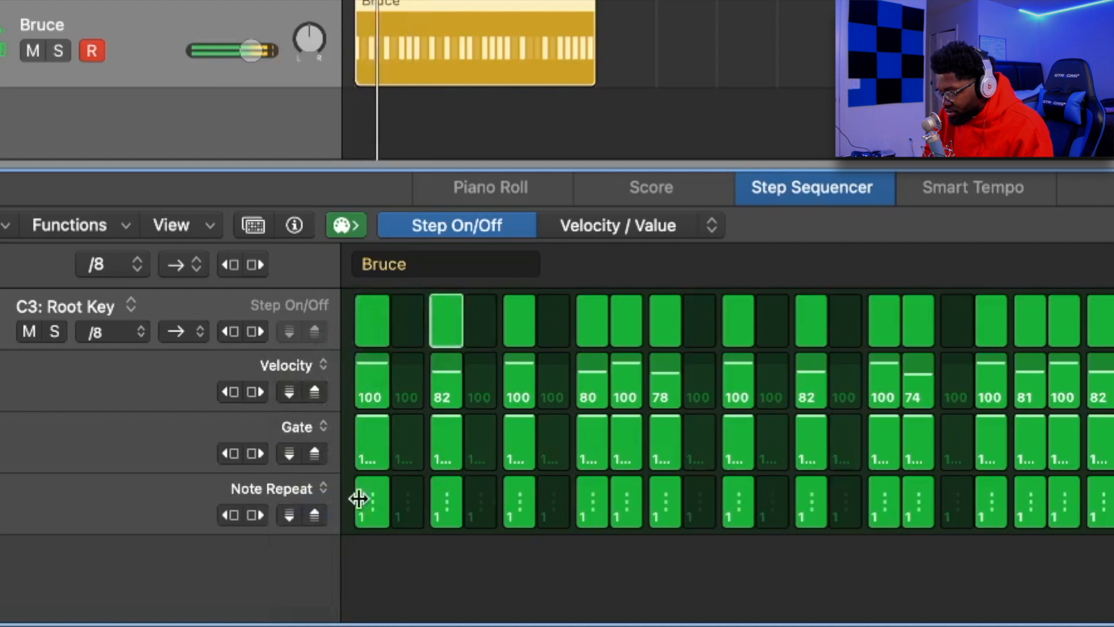
pyautogui.moveTo(450, 476); pyautogui.dragTo(448, 521)
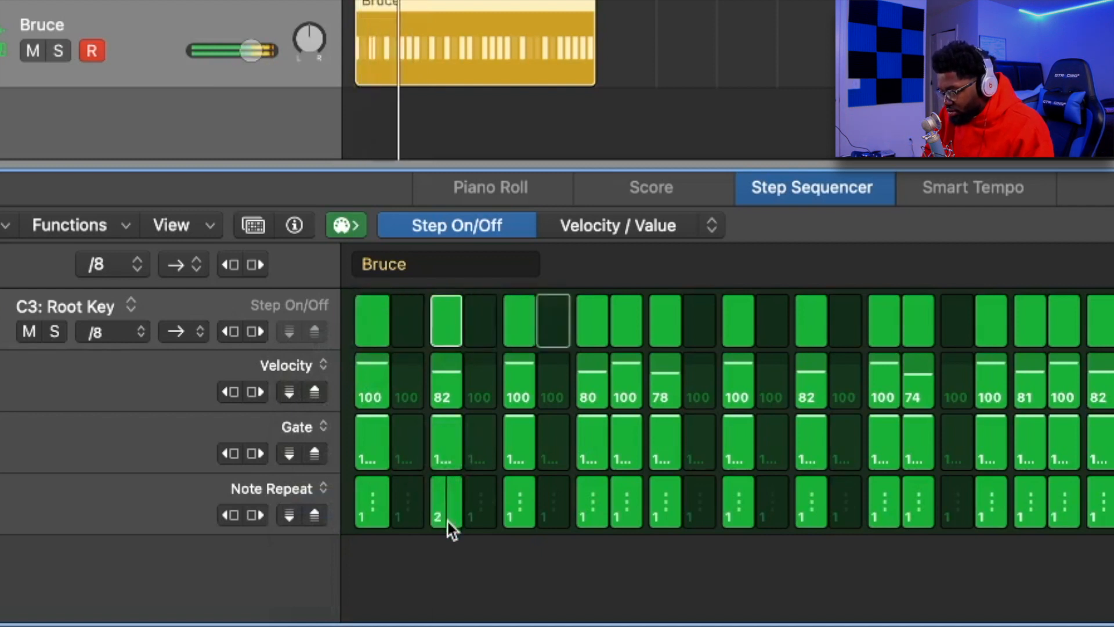
pyautogui.moveTo(735, 491); pyautogui.dragTo(739, 525)
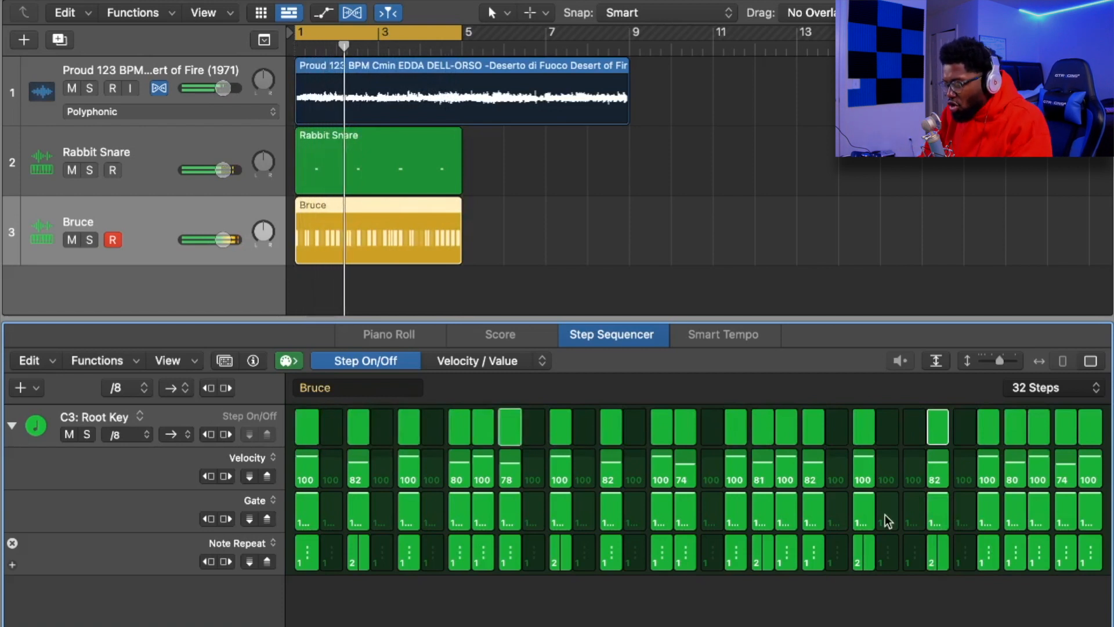
# Copy the Rabbit Snare and Bruce regions to bar 5, directly after the originals.
pyautogui.click(404, 152)
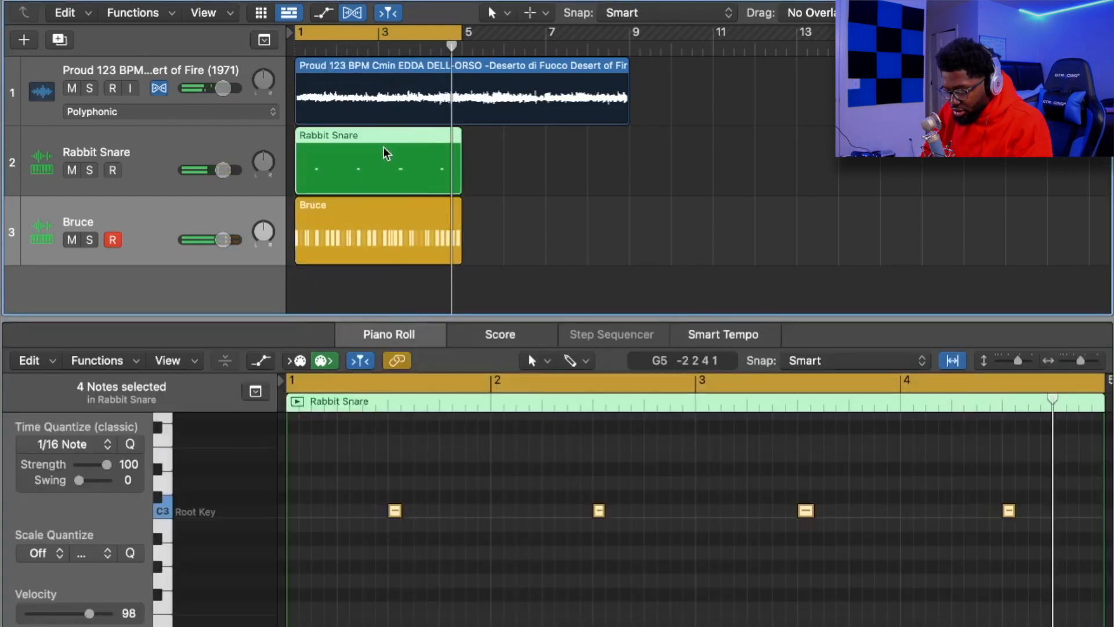
pyautogui.moveTo(358, 156); pyautogui.dragTo(528, 149)
pyautogui.moveTo(374, 207); pyautogui.dragTo(541, 202)
# Convert the first Bruce pattern region to a MIDI region.
pyautogui.click(388, 212)
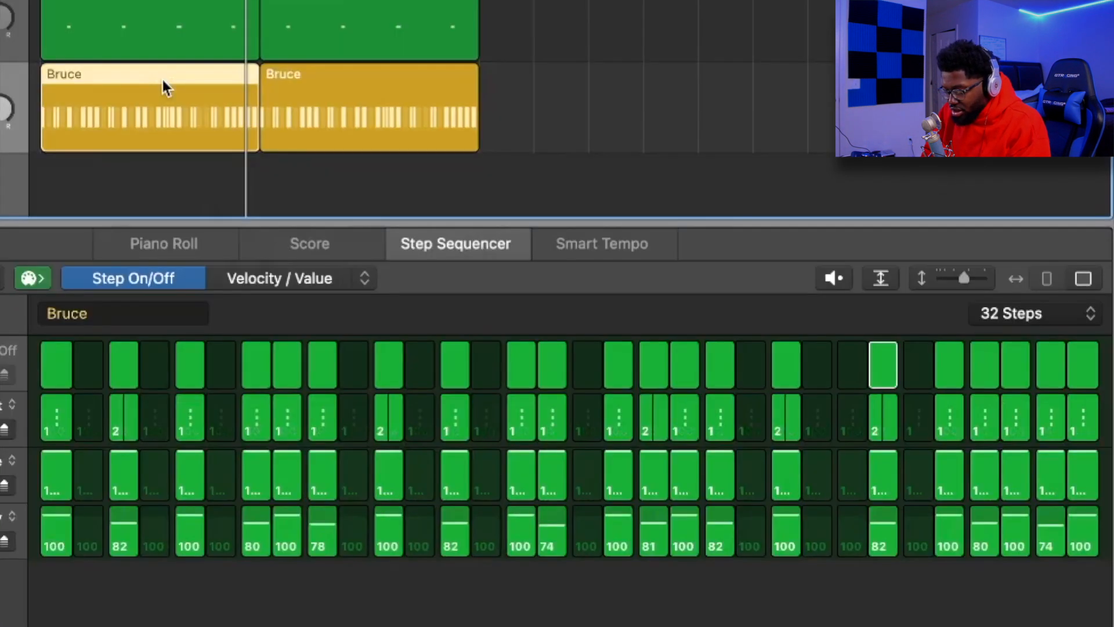
pyautogui.rightClick(167, 87)
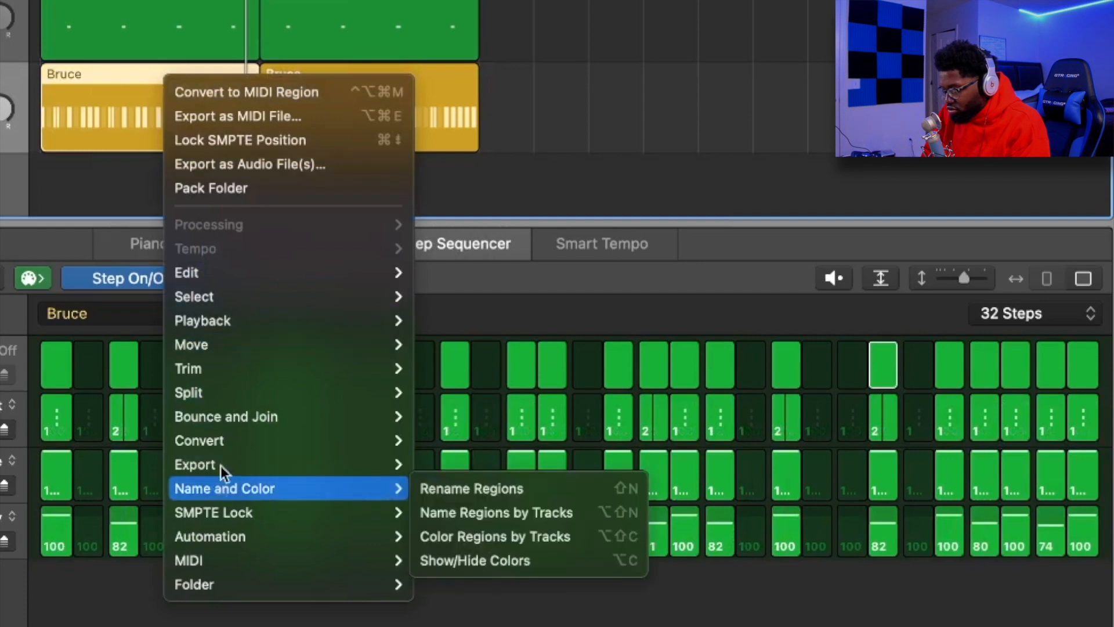
pyautogui.moveTo(235, 452)
pyautogui.click(572, 562)
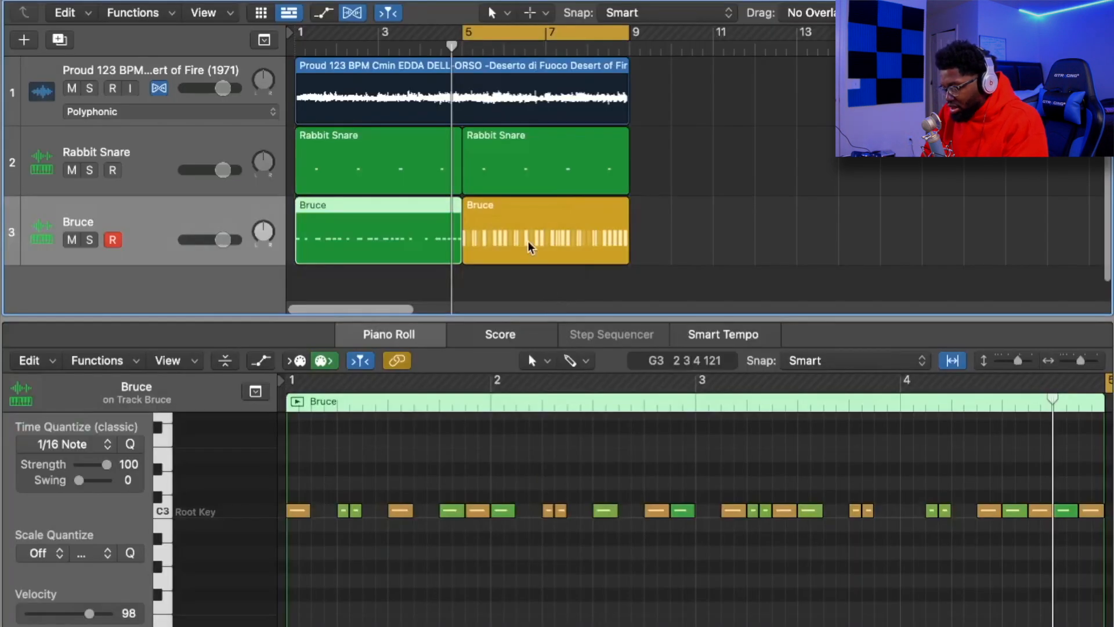
# Turn on all steps except 21 and 27 in the second Bruce pattern's Root Key row and play it back.
pyautogui.click(343, 116)
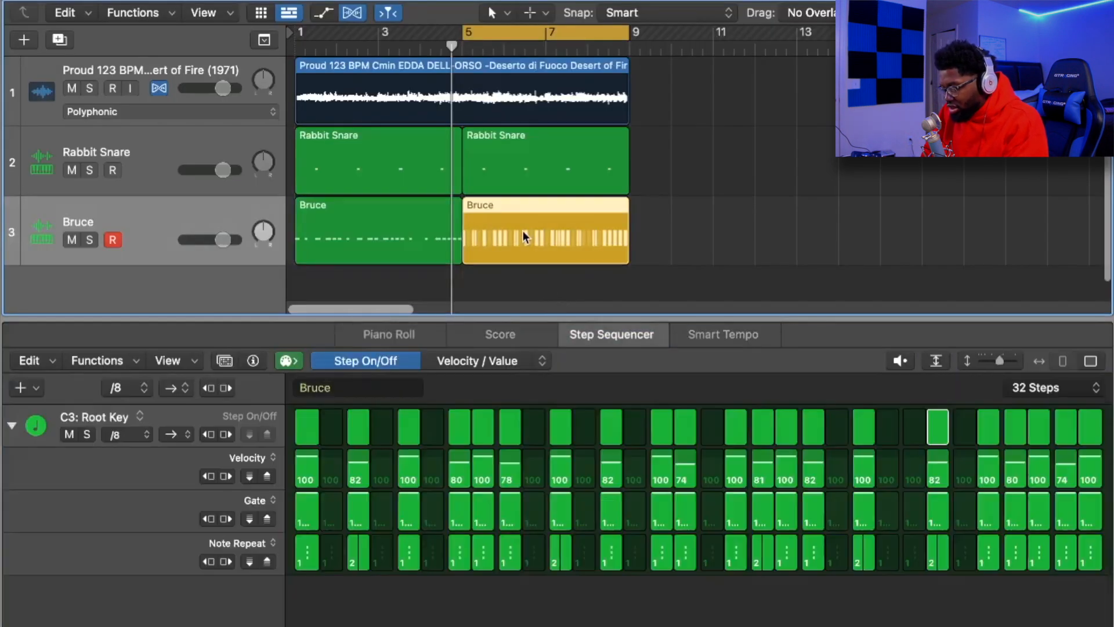
pyautogui.moveTo(331, 427); pyautogui.dragTo(440, 427)
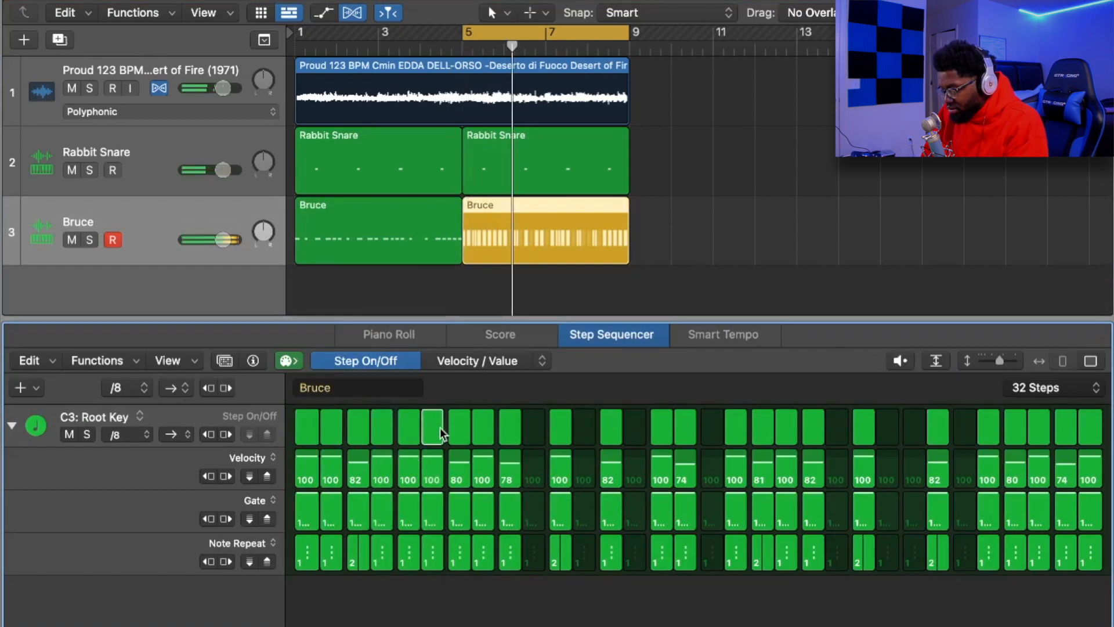
pyautogui.click(537, 428)
pyautogui.click(588, 428)
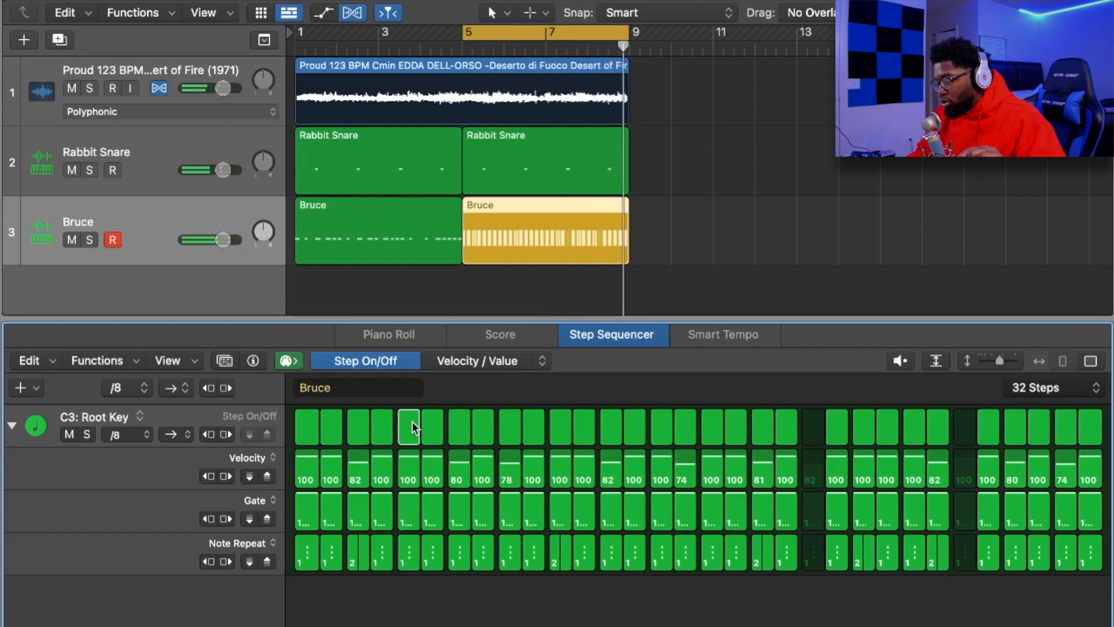
pyautogui.press('Return')
pyautogui.press('space')
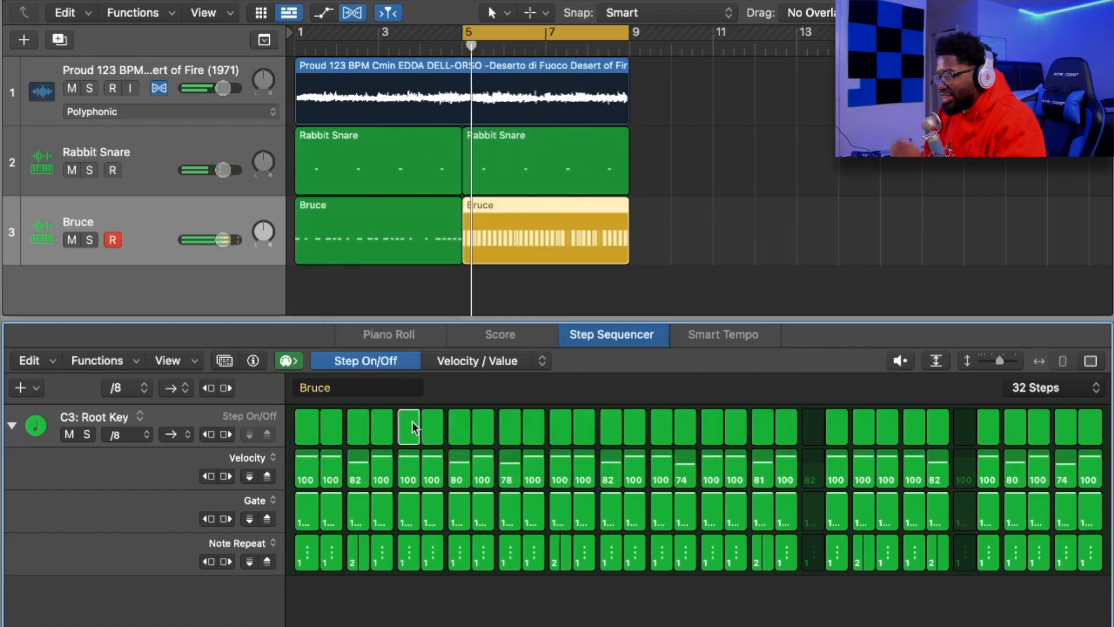
# Convert the second Bruce pattern region, at bar 5, to a MIDI region.
pyautogui.rightClick(494, 214)
pyautogui.press('Escape')
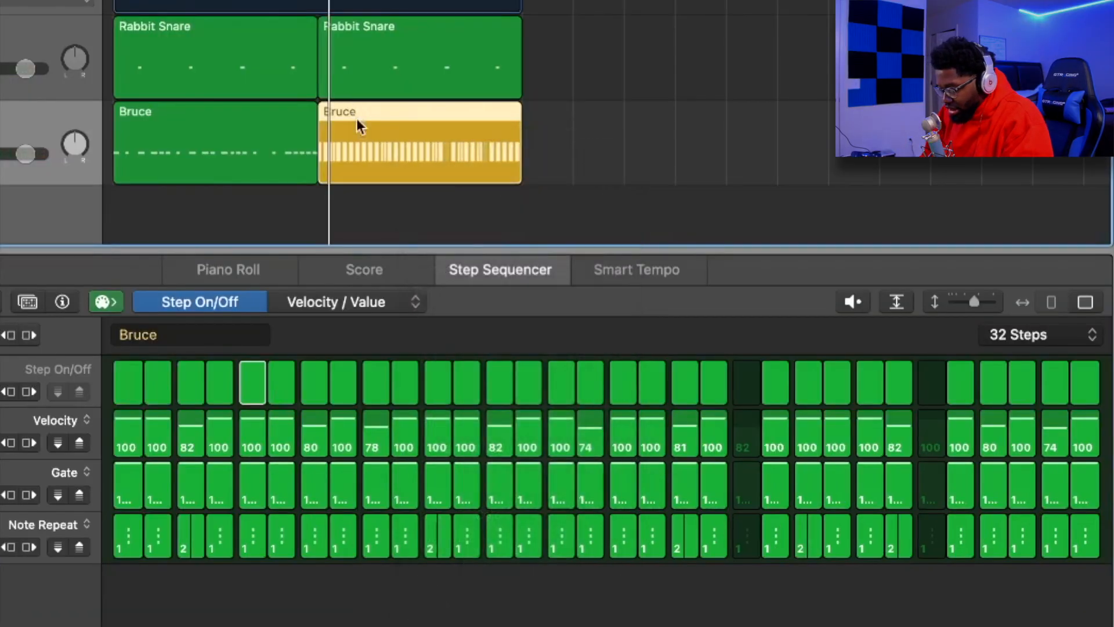
pyautogui.rightClick(372, 152)
pyautogui.moveTo(443, 480)
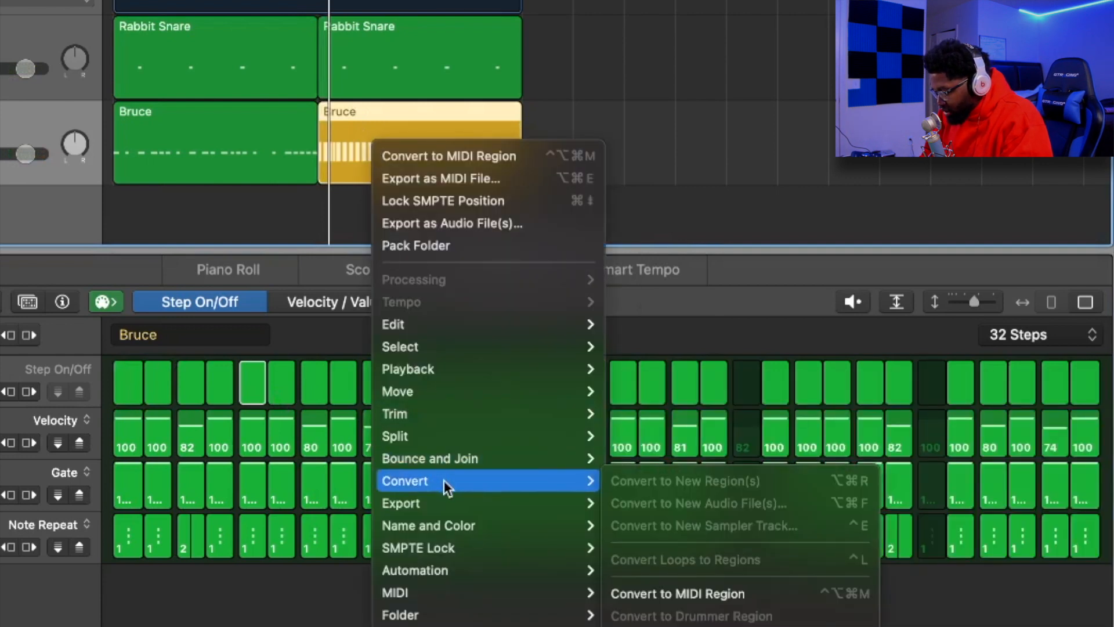
pyautogui.click(669, 593)
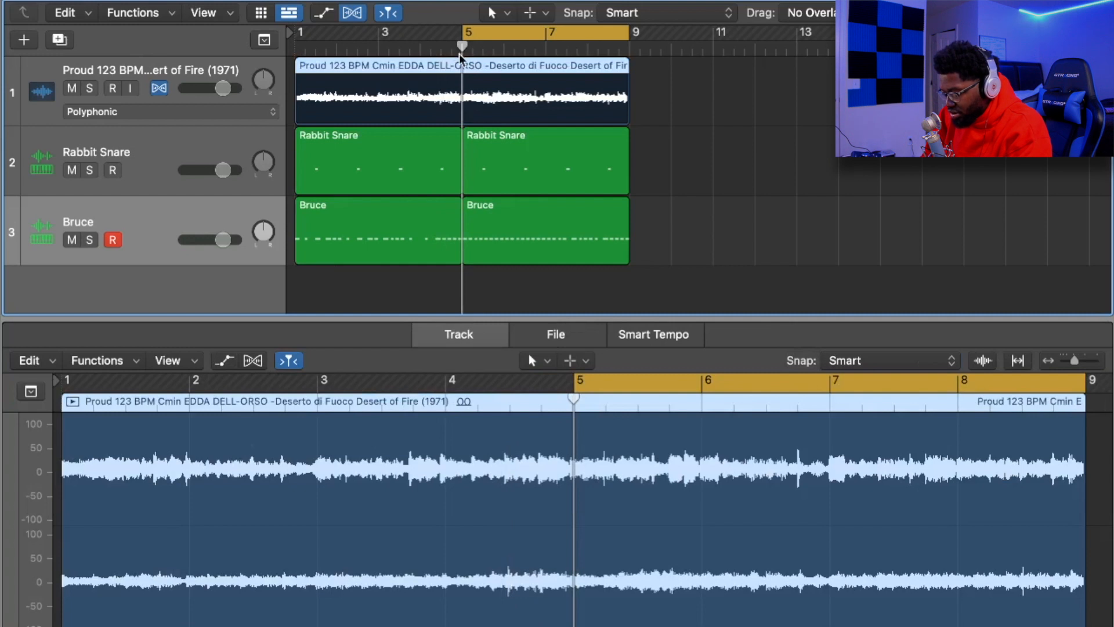
# Split the Proud sample region at bar 5, set its track's Flex mode to Speed (FX) and play the loop.
pyautogui.click(461, 60)
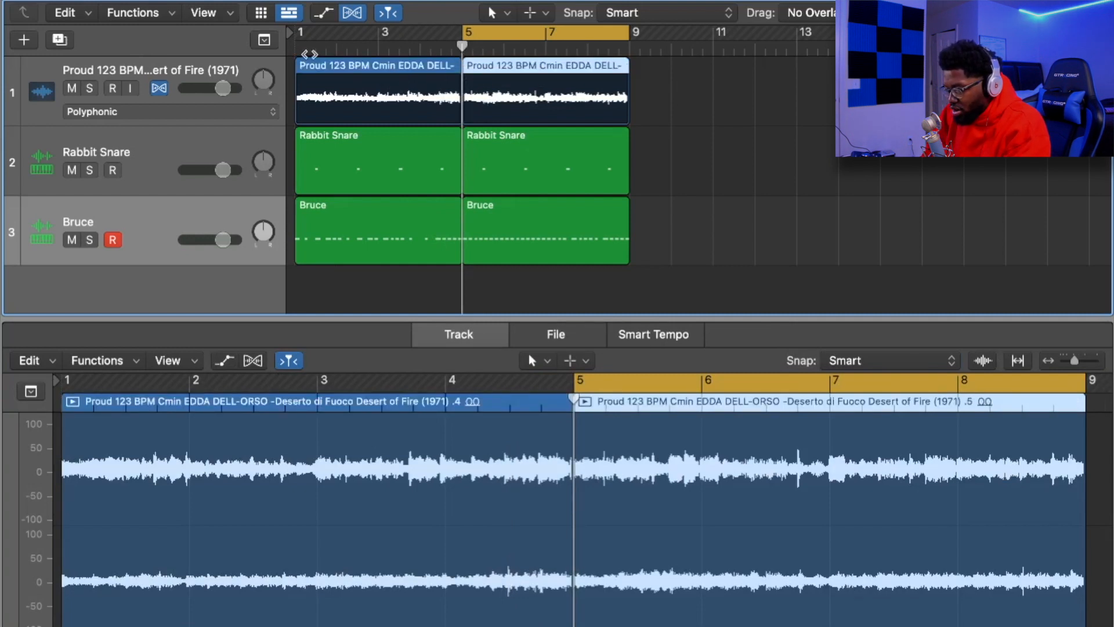
pyautogui.press('Return')
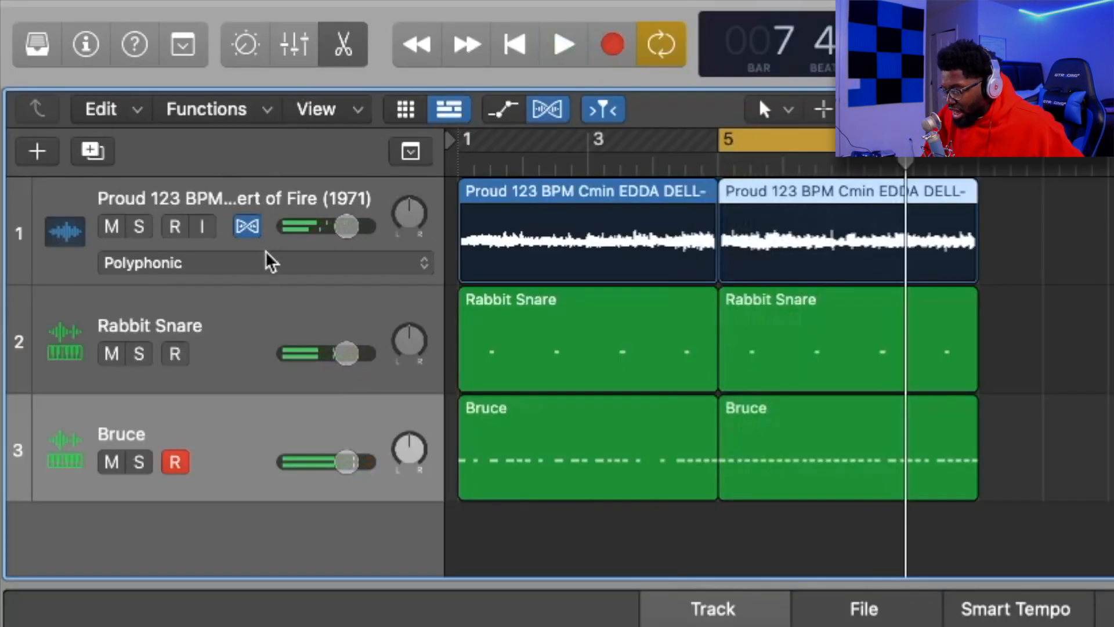
pyautogui.click(272, 262)
pyautogui.click(268, 288)
pyautogui.press('space')
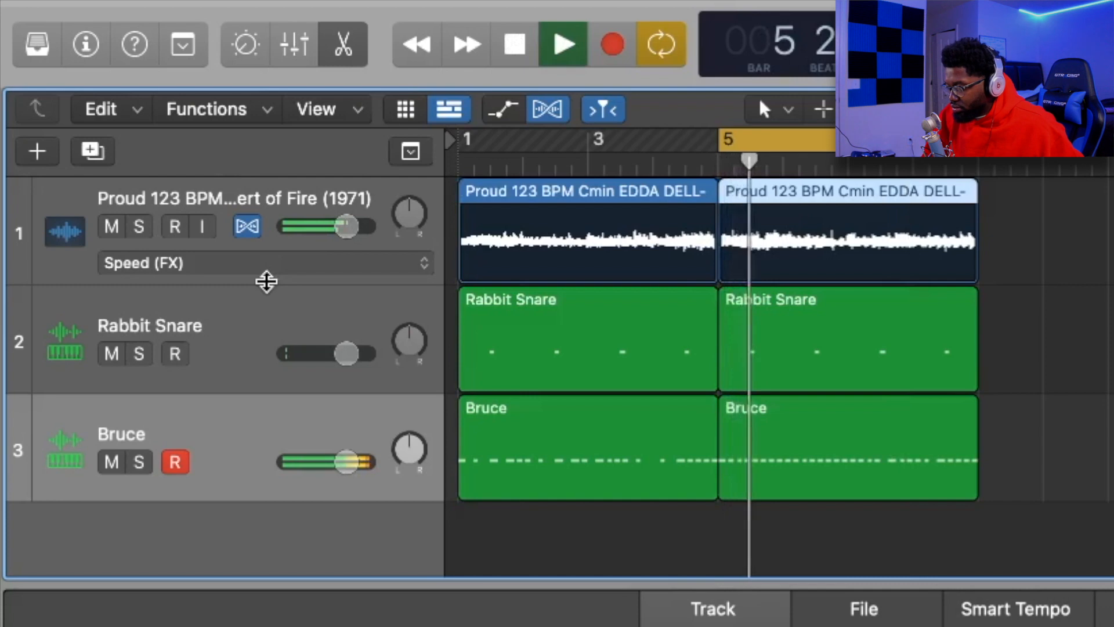
pyautogui.press('Return')
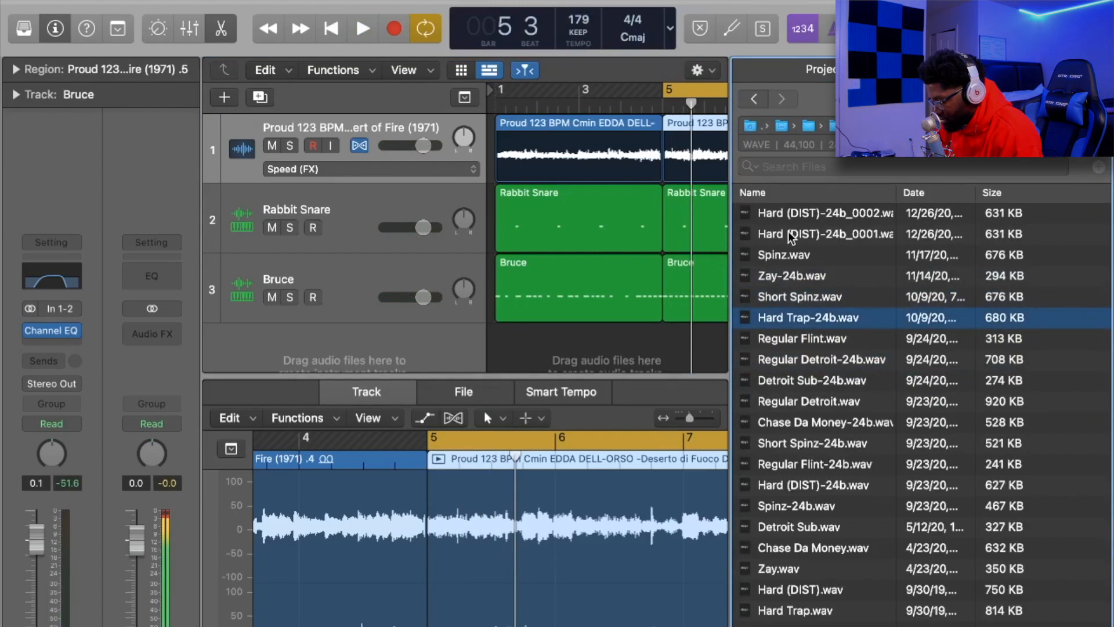
# Load Hard Trap-24b.wav into Quick Sampler on a new track and insert the Tuner on that track.
pyautogui.moveTo(801, 318); pyautogui.dragTo(391, 231)
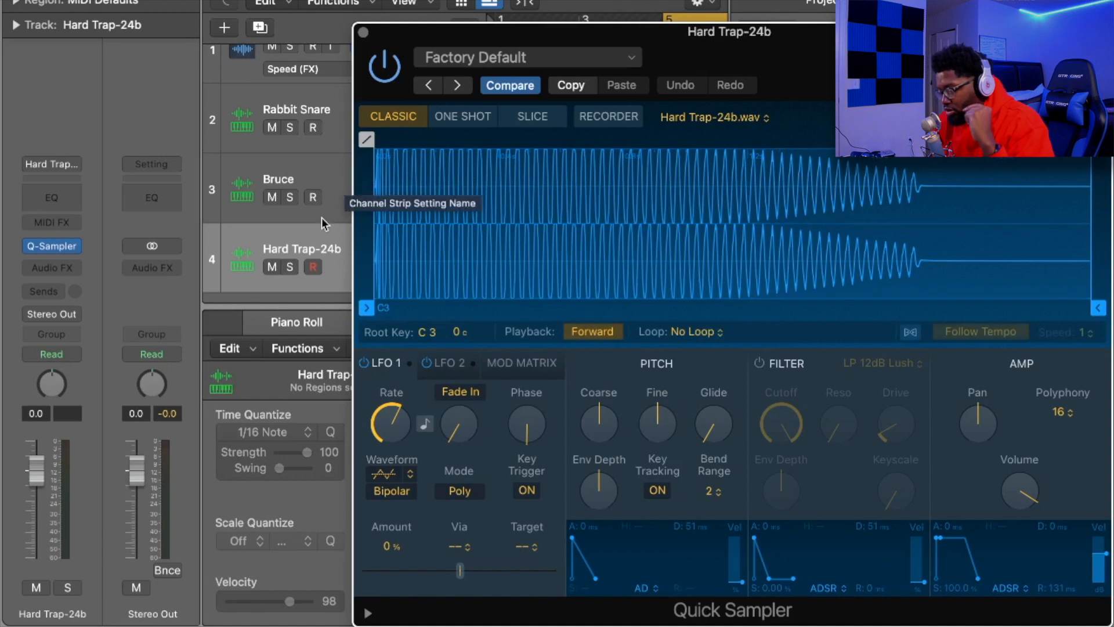
pyautogui.click(68, 268)
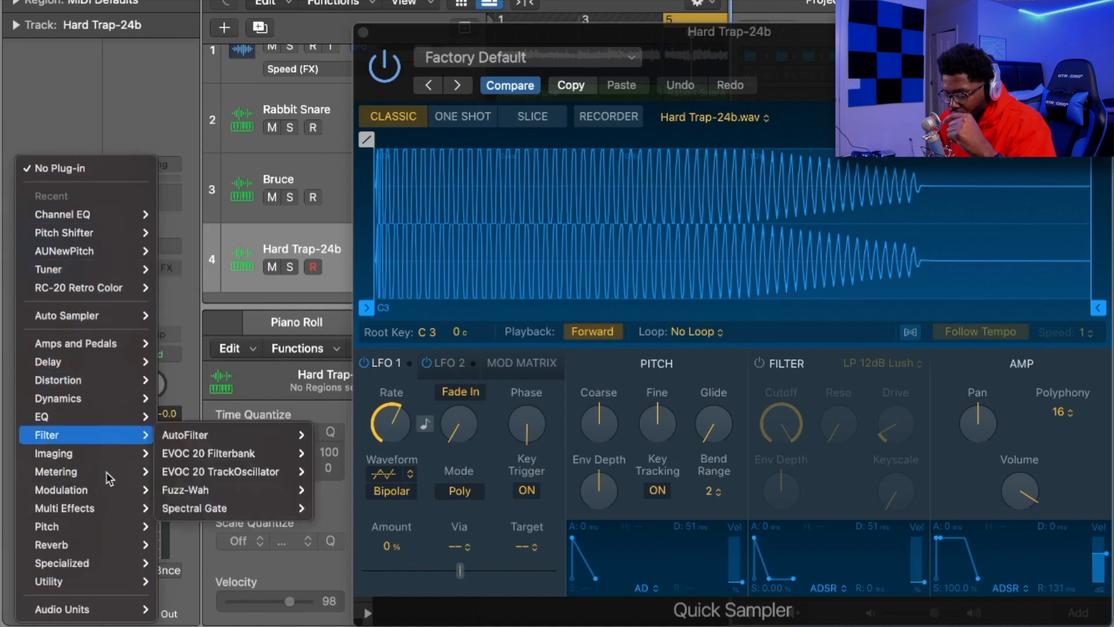
pyautogui.moveTo(119, 475)
pyautogui.moveTo(215, 562)
pyautogui.click(293, 561)
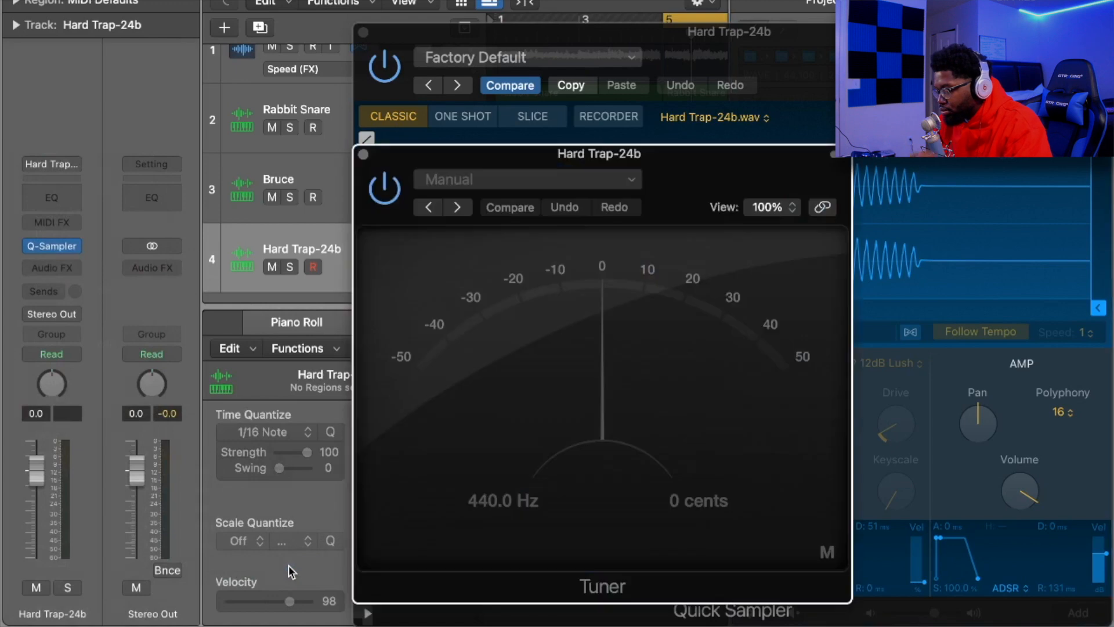
# Play the Hard Trap-24b sample with Musical Typing to check its tuning, and set the root key fine tuning to -35 cents.
pyautogui.press('super+k')
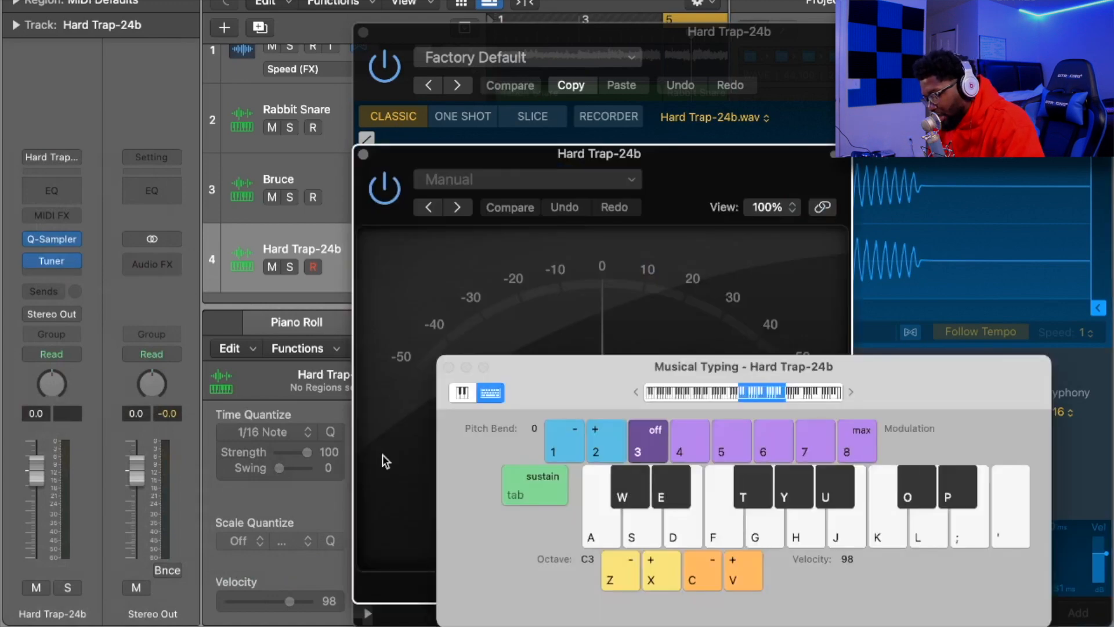
pyautogui.press('a')
pyautogui.moveTo(688, 162); pyautogui.dragTo(516, 43)
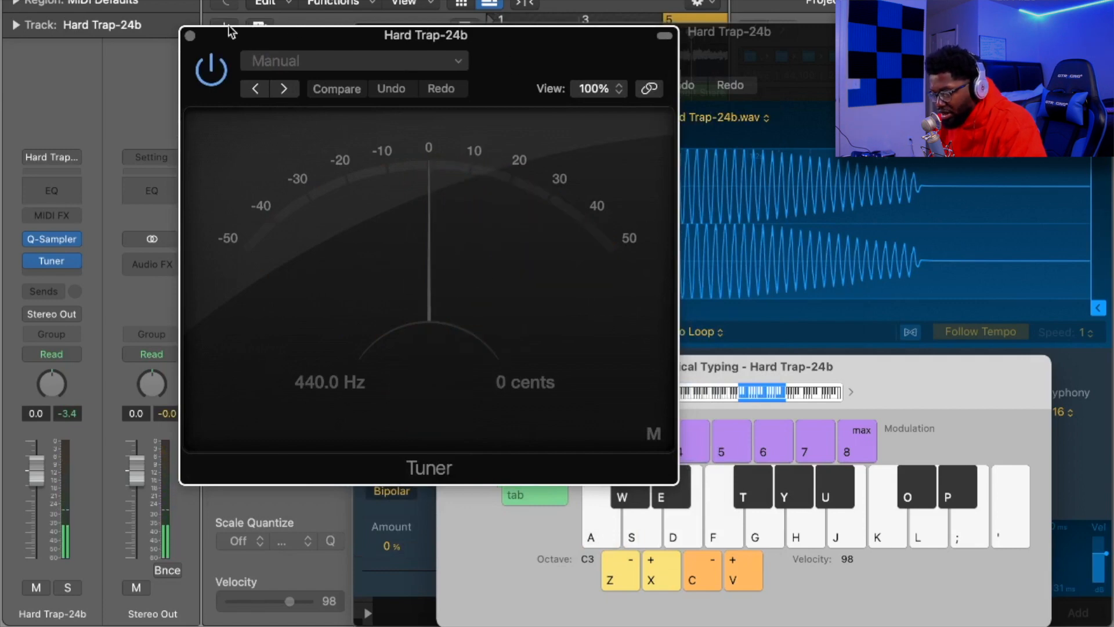
pyautogui.moveTo(234, 29); pyautogui.dragTo(601, 17)
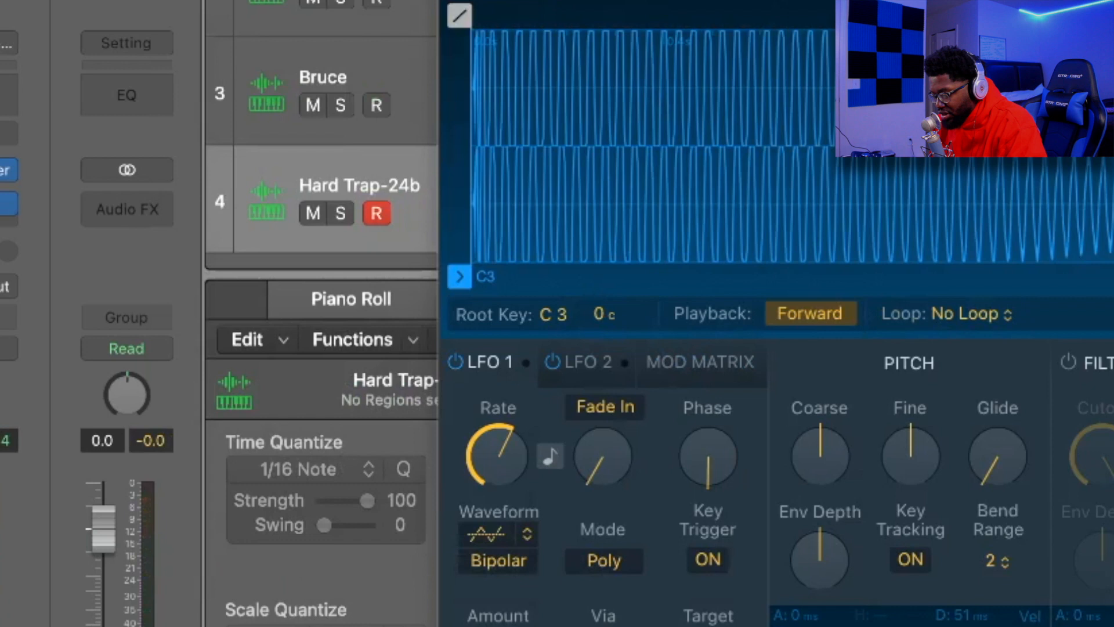
pyautogui.moveTo(604, 314); pyautogui.dragTo(603, 323)
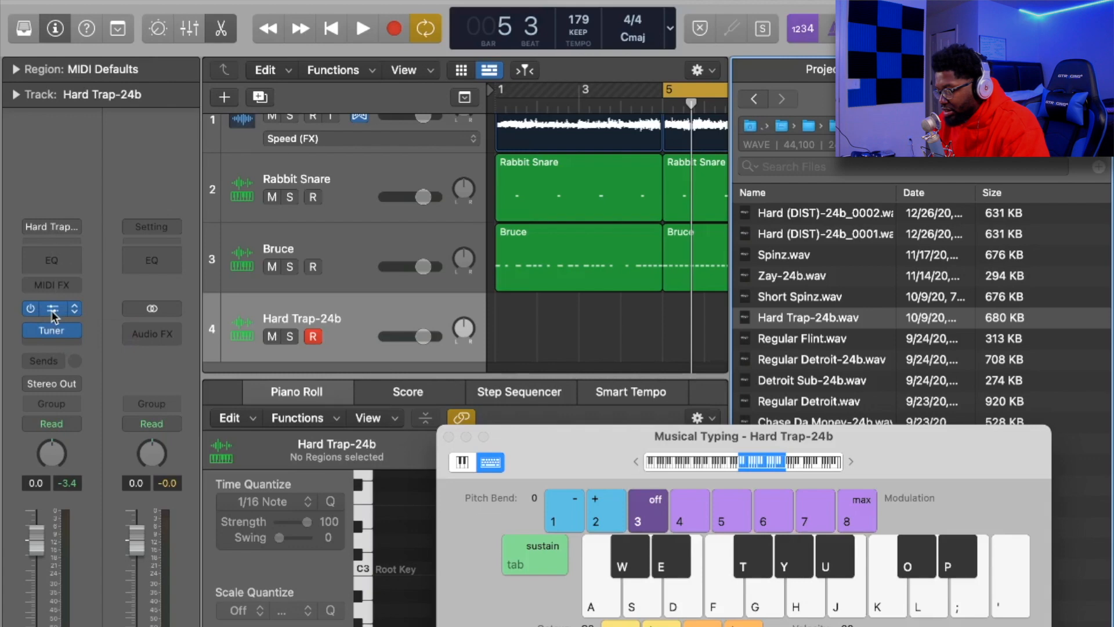
# Switch the Hard Trap-24b sampler to One Shot, set the sample end to about 0.907 s and the fade-out to about 0.335 s.
pyautogui.click(52, 313)
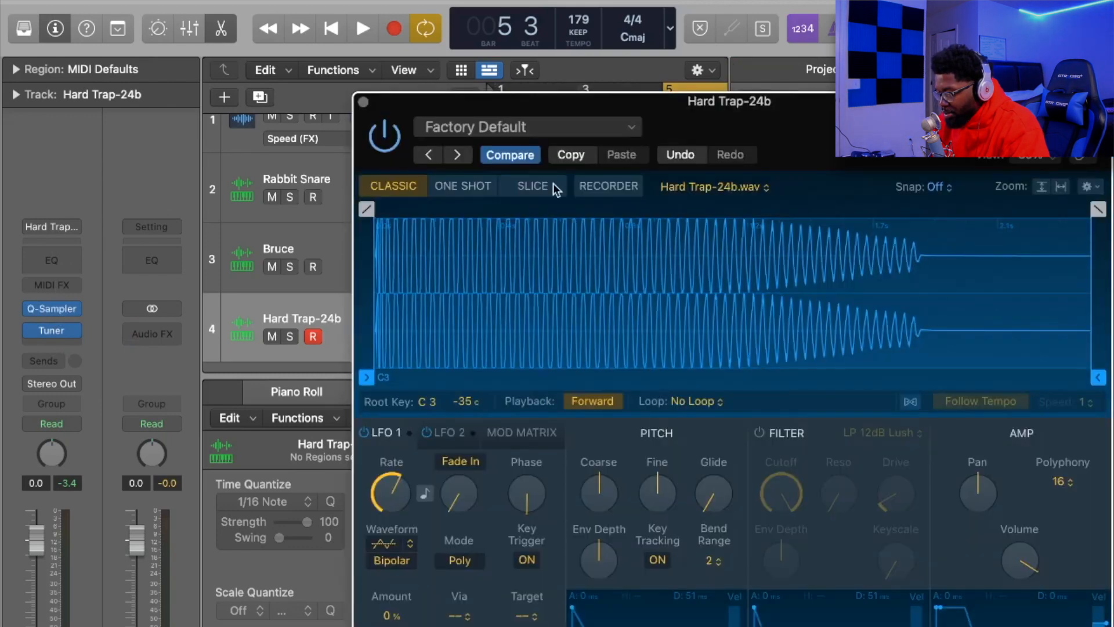
pyautogui.click(461, 187)
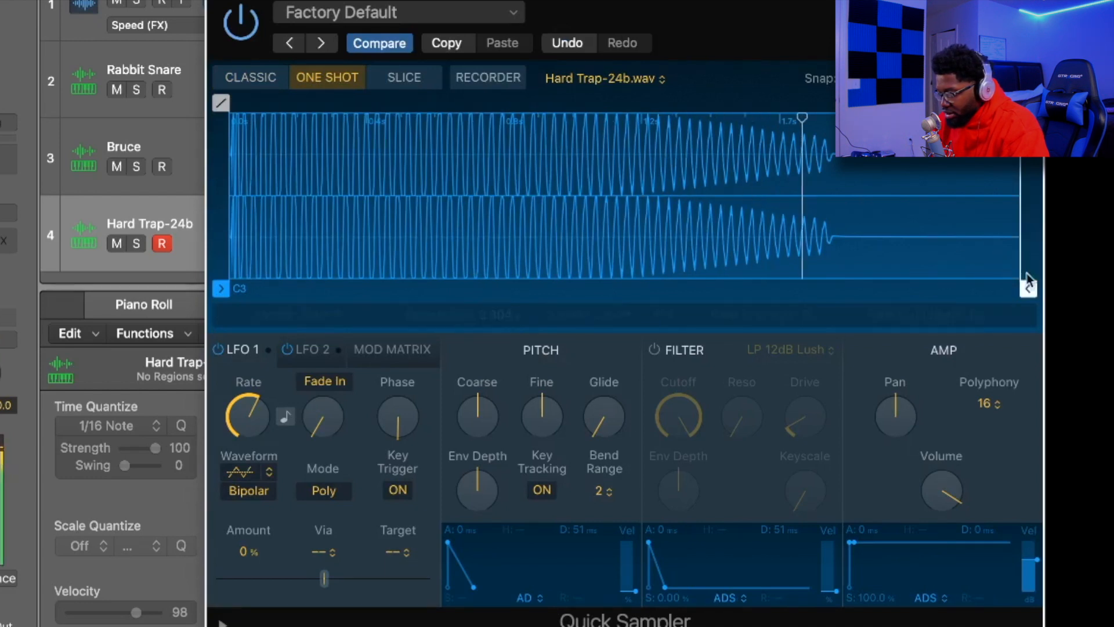
pyautogui.moveTo(1028, 289)
pyautogui.mouseDown()
pyautogui.moveTo(759, 291)
pyautogui.moveTo(613, 307)
pyautogui.mouseUp()
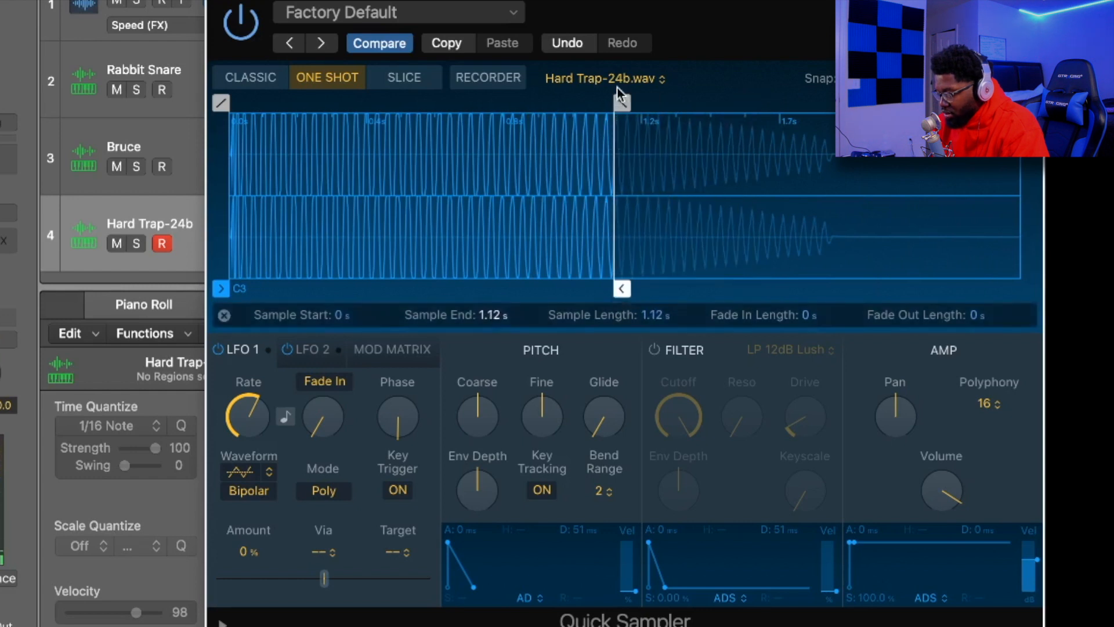
pyautogui.moveTo(621, 102); pyautogui.dragTo(506, 113)
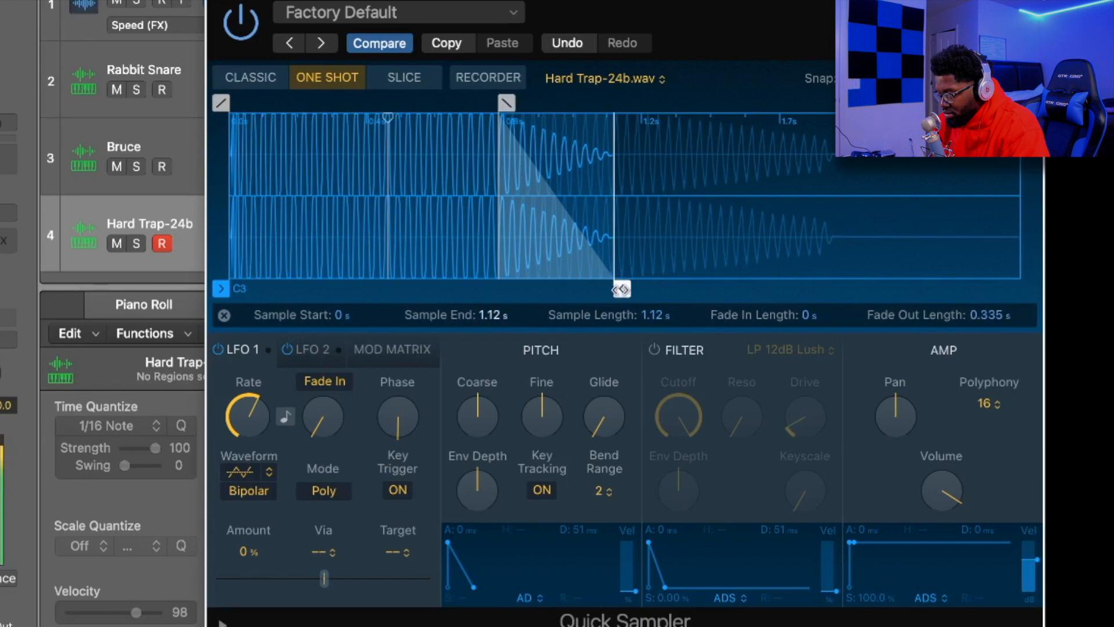
pyautogui.moveTo(625, 292); pyautogui.dragTo(552, 291)
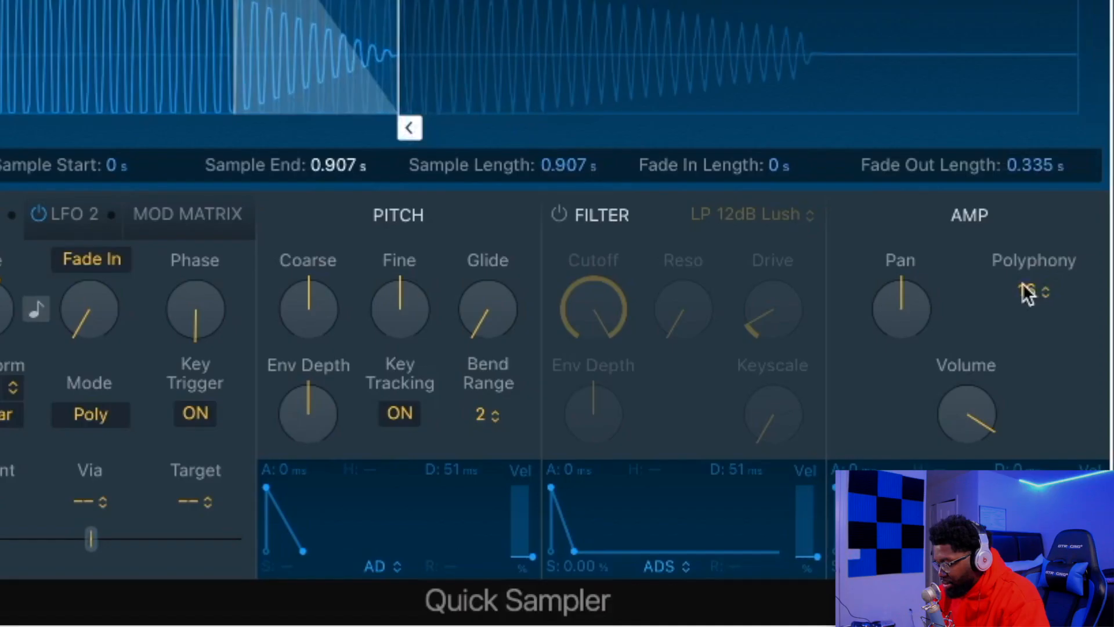
# Set the Hard Trap-24b sampler's polyphony to Mono and audition the 808 with Musical Typing, raising the octave to C4.
pyautogui.click(985, 404)
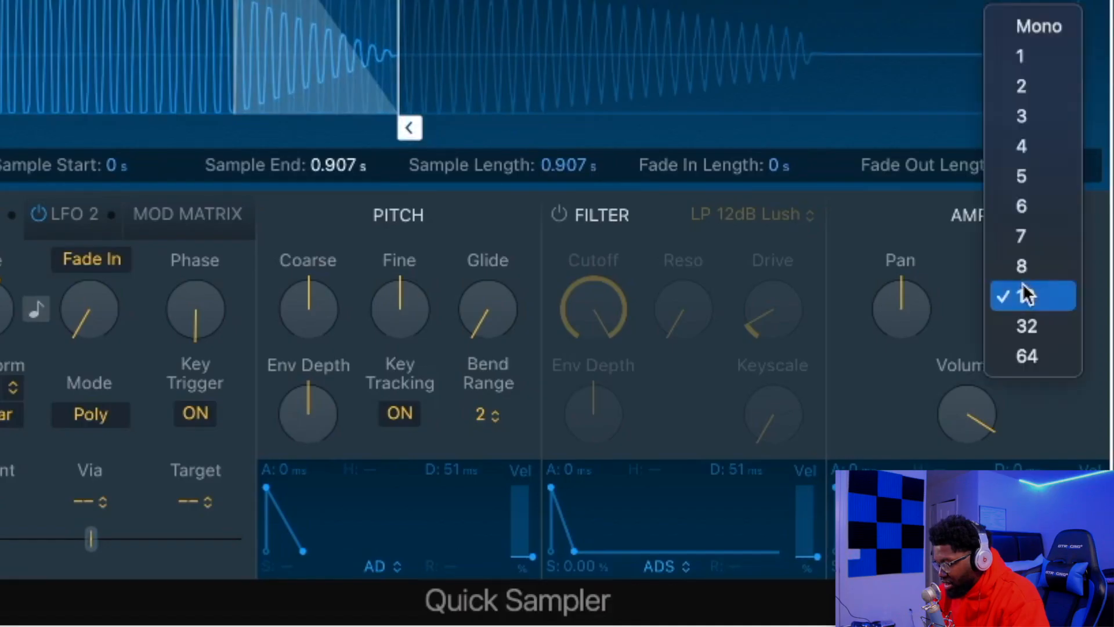
pyautogui.click(1038, 29)
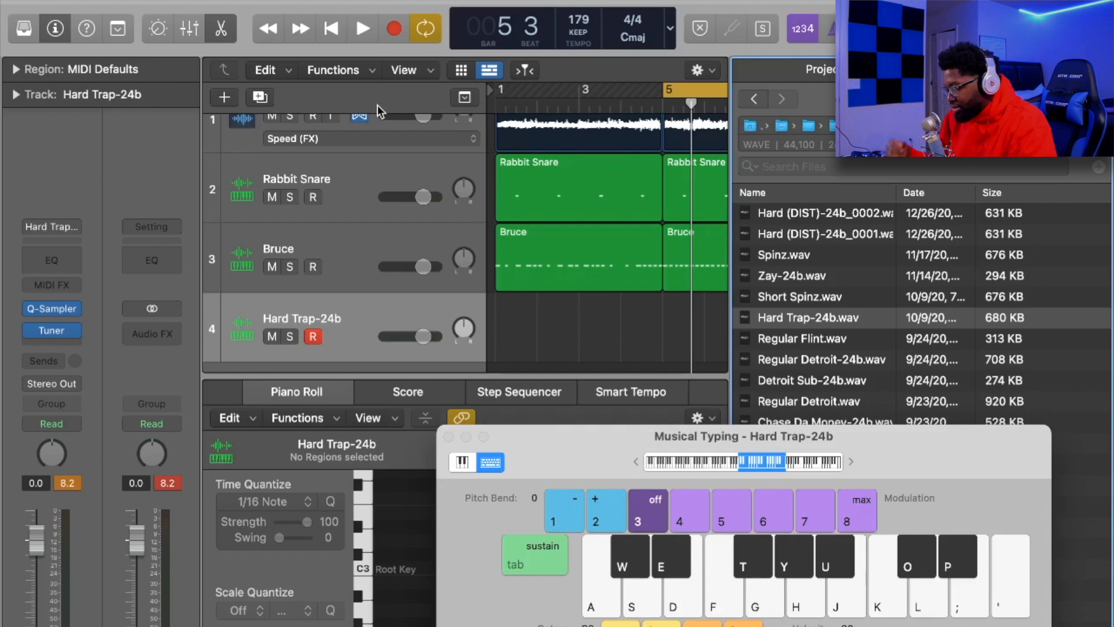
pyautogui.press('super+k')
pyautogui.press('super+k')
pyautogui.press('a')
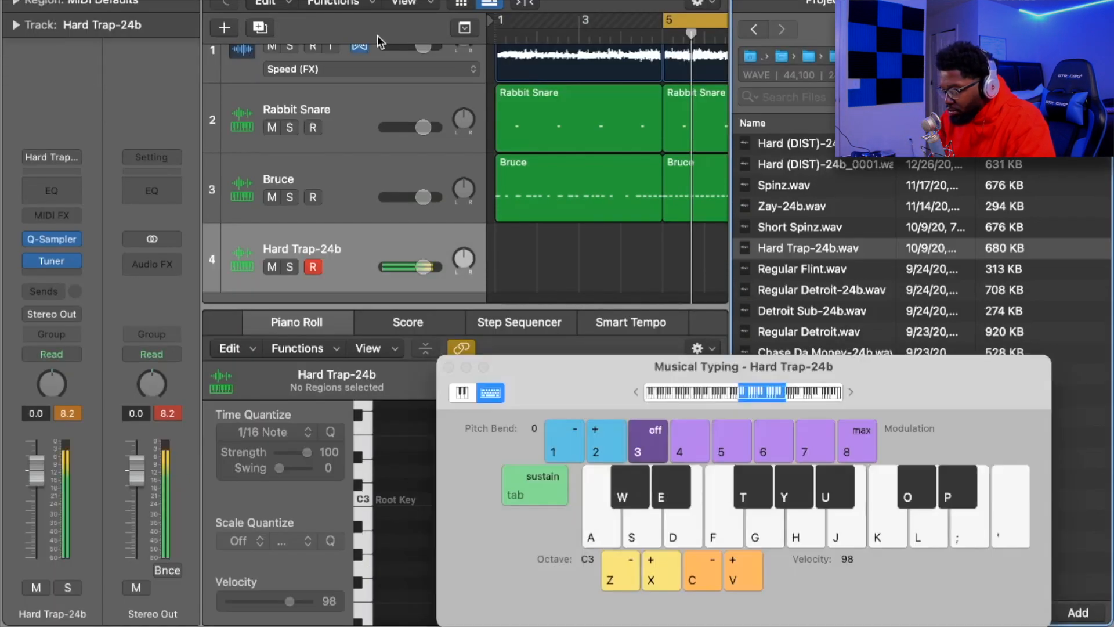
pyautogui.press('x')
pyautogui.press('a')
pyautogui.press('k')
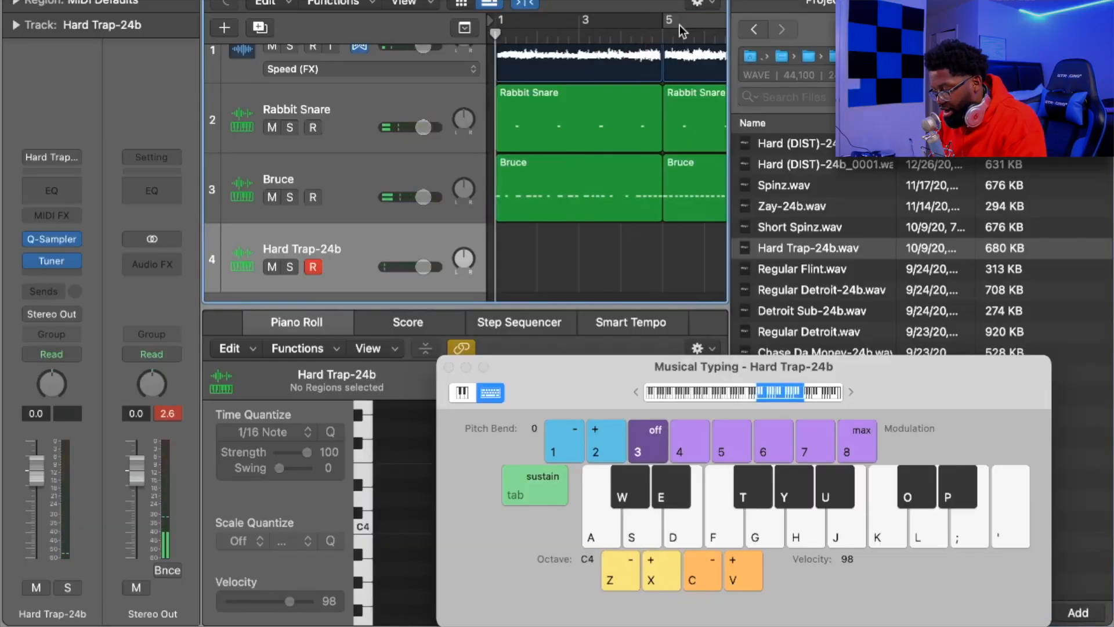
# Record an 808 line on the Hard Trap-24b track from bar 1 with Musical Typing, using mainly D4 with a C4 accent.
pyautogui.press('r')
pyautogui.press('s')
pyautogui.press('a')
pyautogui.press('s')
pyautogui.press('s')
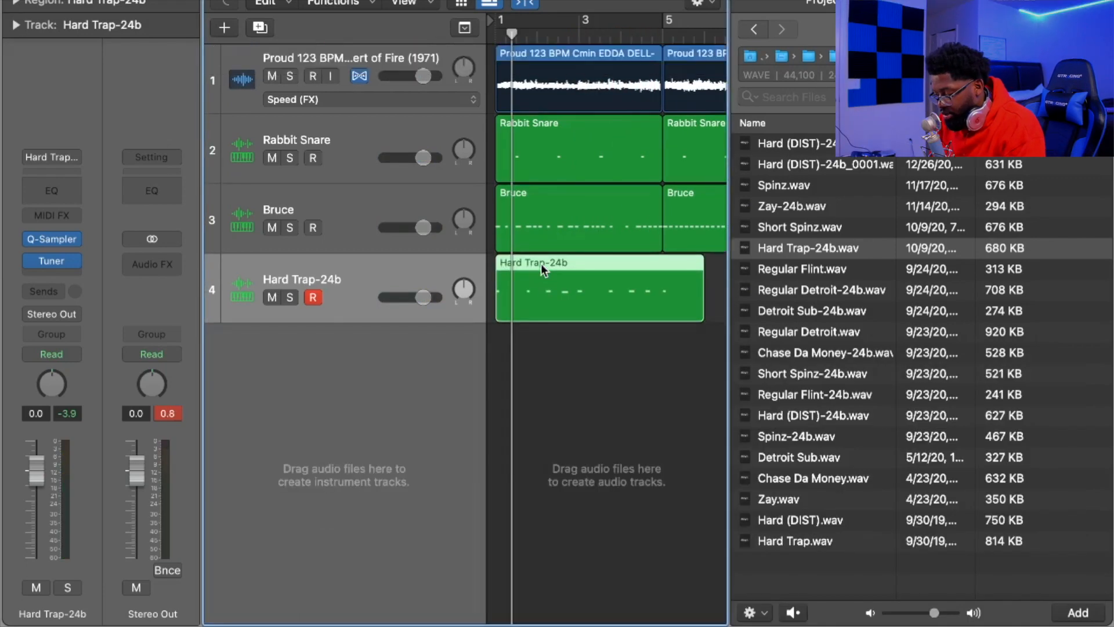
# Quantize all notes of the recorded Hard Trap-24b region to 1/16 notes and play the beat.
pyautogui.doubleClick(541, 282)
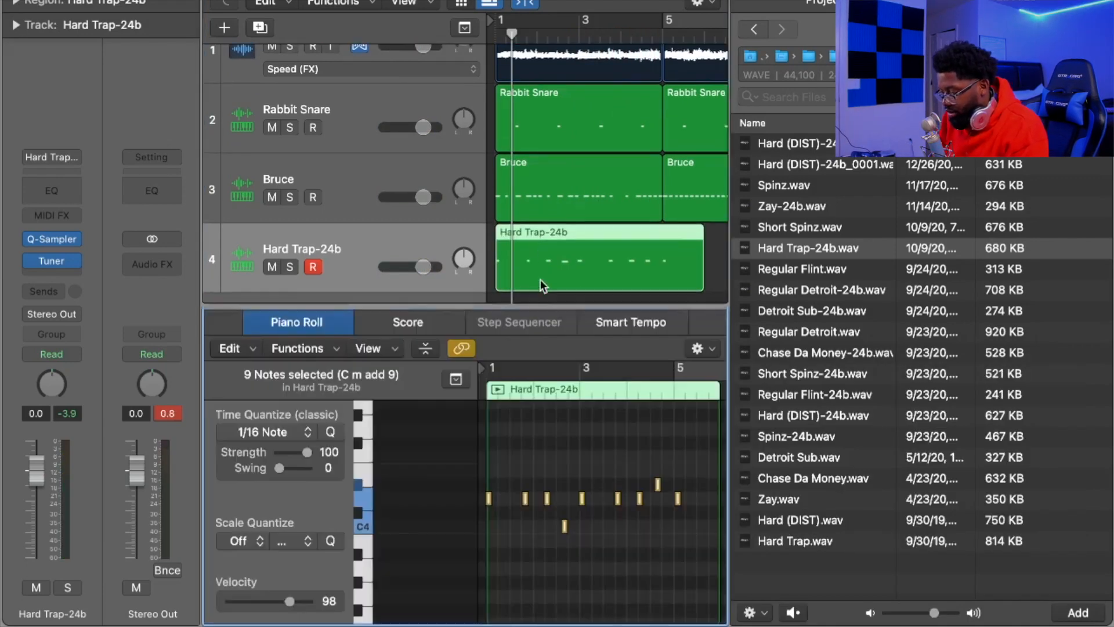
pyautogui.click(331, 432)
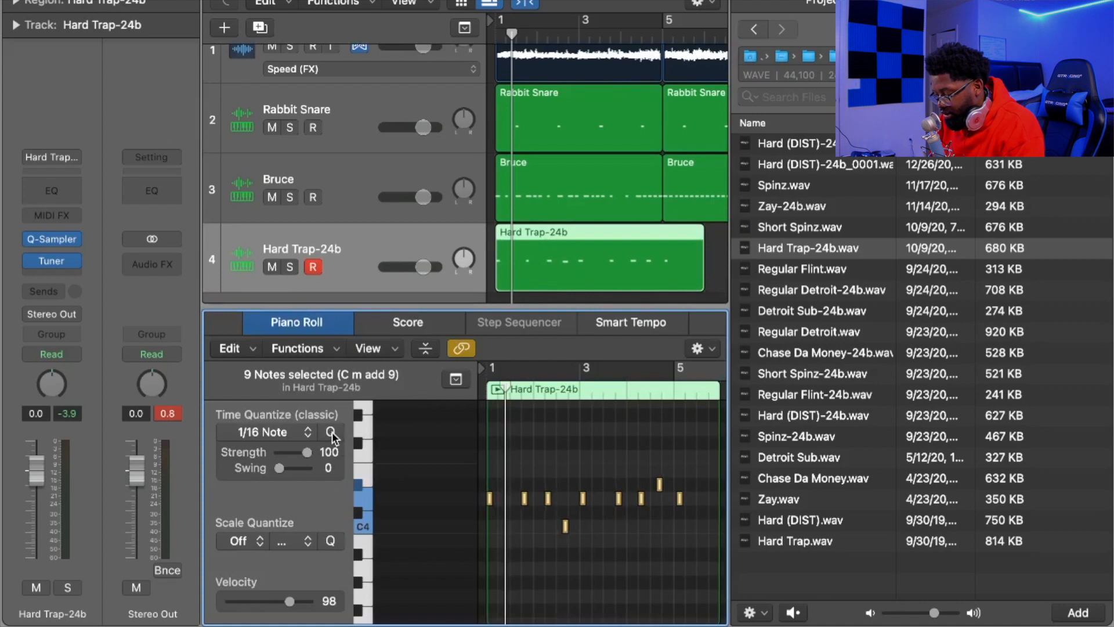
pyautogui.press('space')
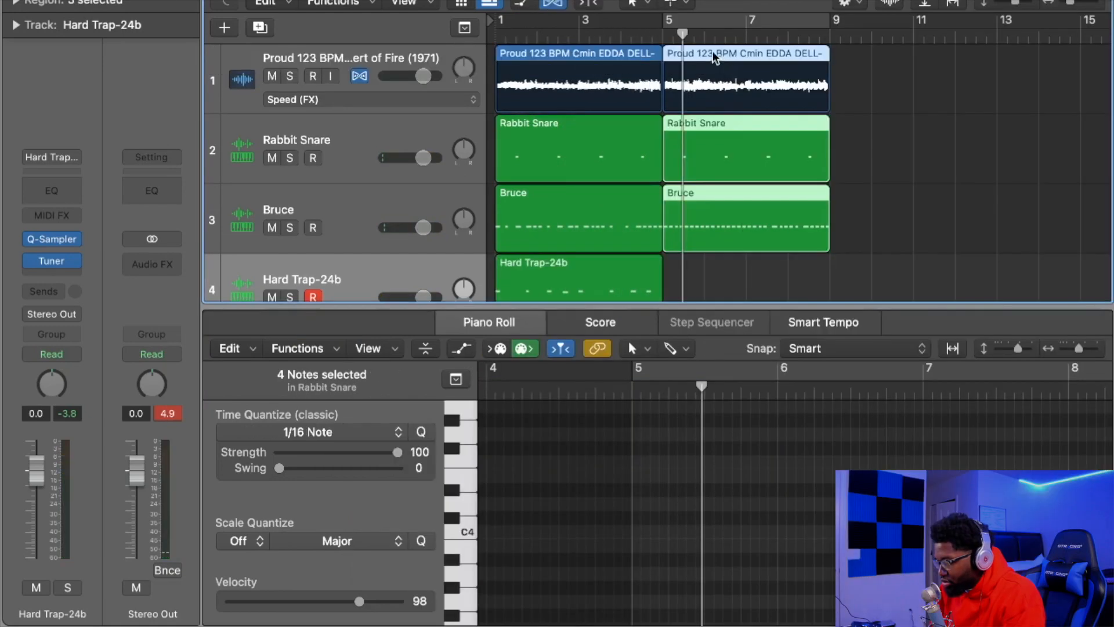
# Move the bar 5 regions to bar 9, copy the four bar 1 regions to bar 5, and copy the Hard Trap-24b region to bar 9.
pyautogui.moveTo(722, 54); pyautogui.dragTo(889, 50)
pyautogui.moveTo(725, 235); pyautogui.dragTo(518, 62)
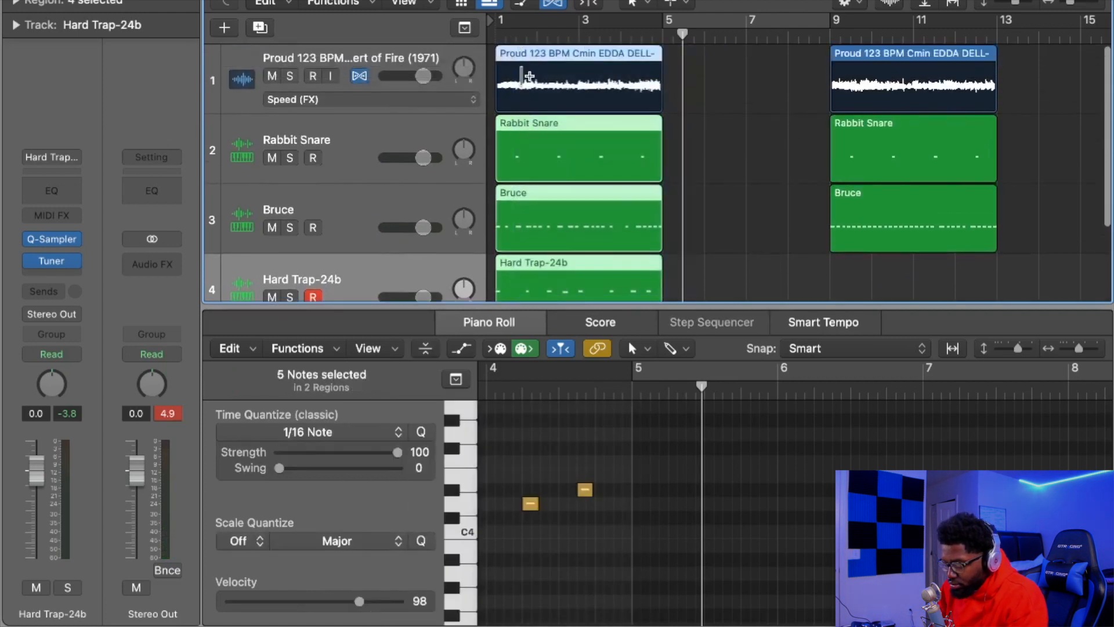
pyautogui.moveTo(525, 58); pyautogui.dragTo(695, 53)
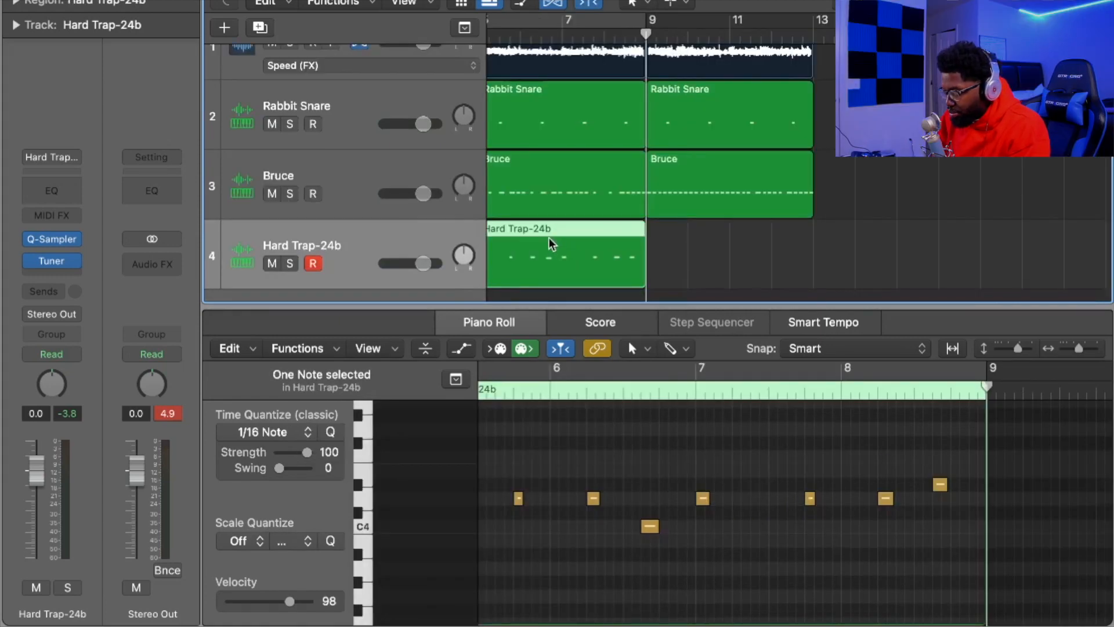
pyautogui.moveTo(551, 243); pyautogui.dragTo(697, 248)
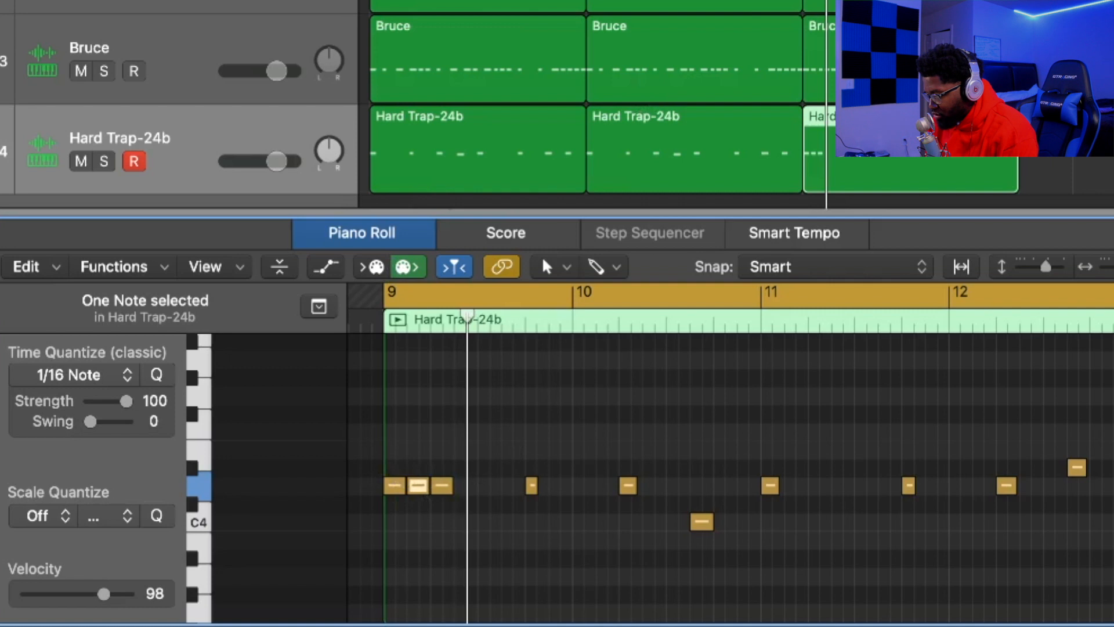
# Delete the middle of the three opening D4 notes in the Hard Trap-24b region at bar 9.
pyautogui.click(894, 131)
pyautogui.press('space')
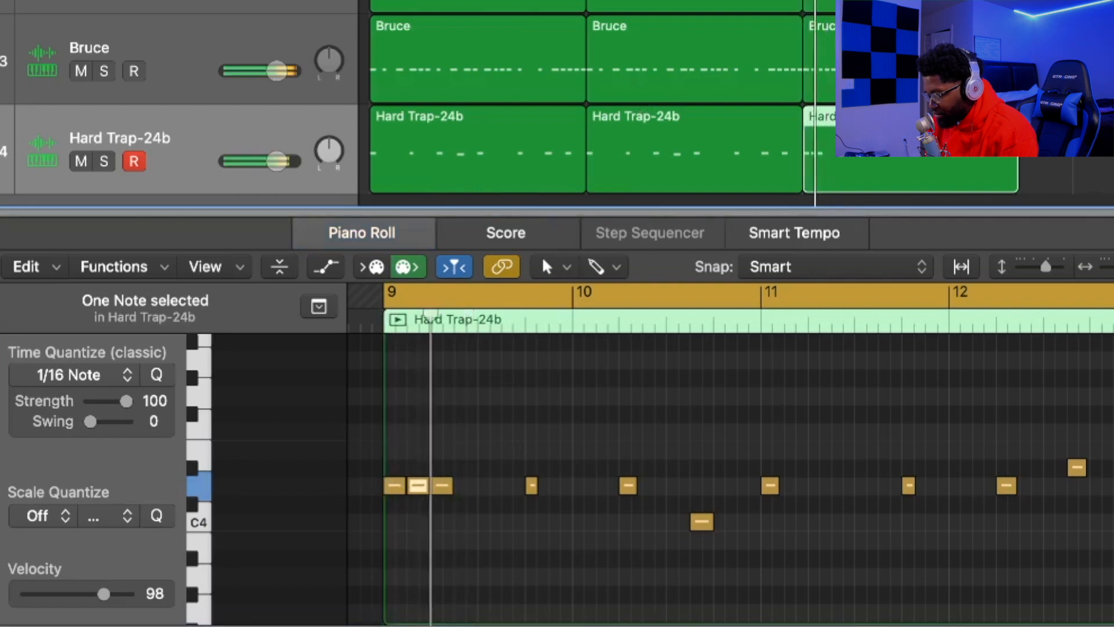
pyautogui.click(418, 485)
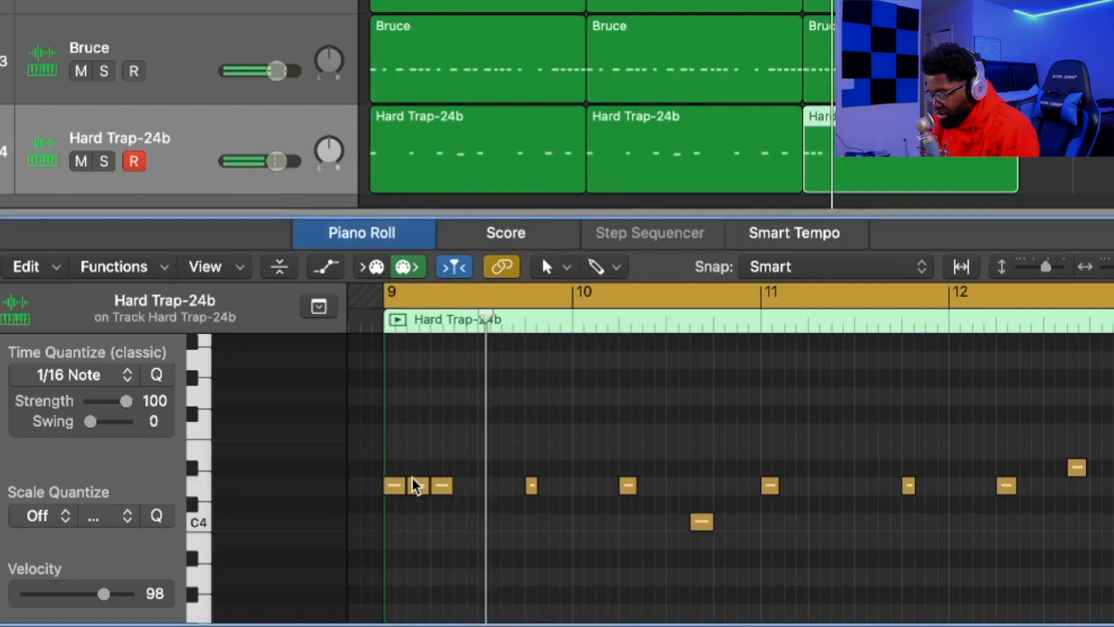
pyautogui.press('Delete')
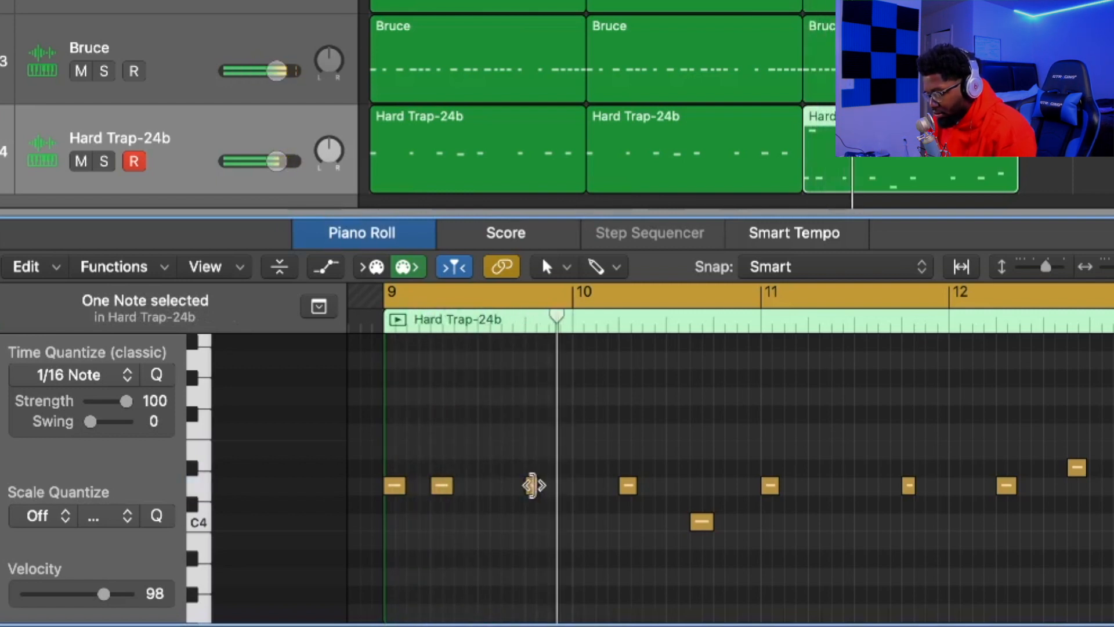
# Copy the short D4 note near the end of bar 9 to build a quick D4, D#4, D4 run, and play it back.
pyautogui.moveTo(537, 492)
pyautogui.mouseDown()
pyautogui.moveTo(542, 472)
pyautogui.moveTo(553, 526)
pyautogui.moveTo(556, 496)
pyautogui.mouseUp()
pyautogui.press('space')
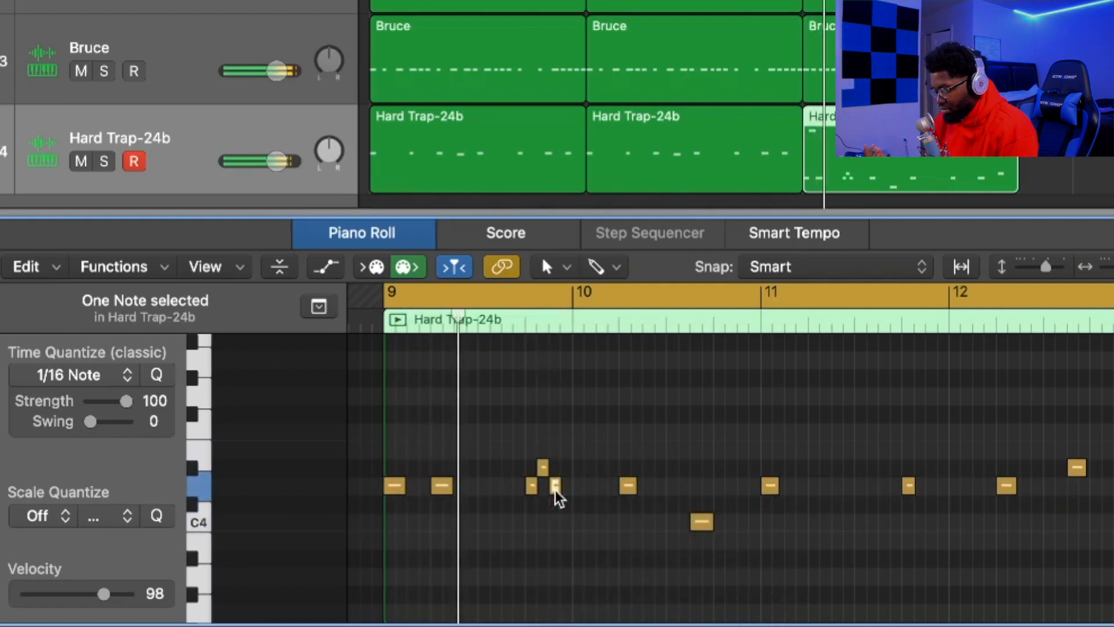
pyautogui.press('space')
pyautogui.press('space')
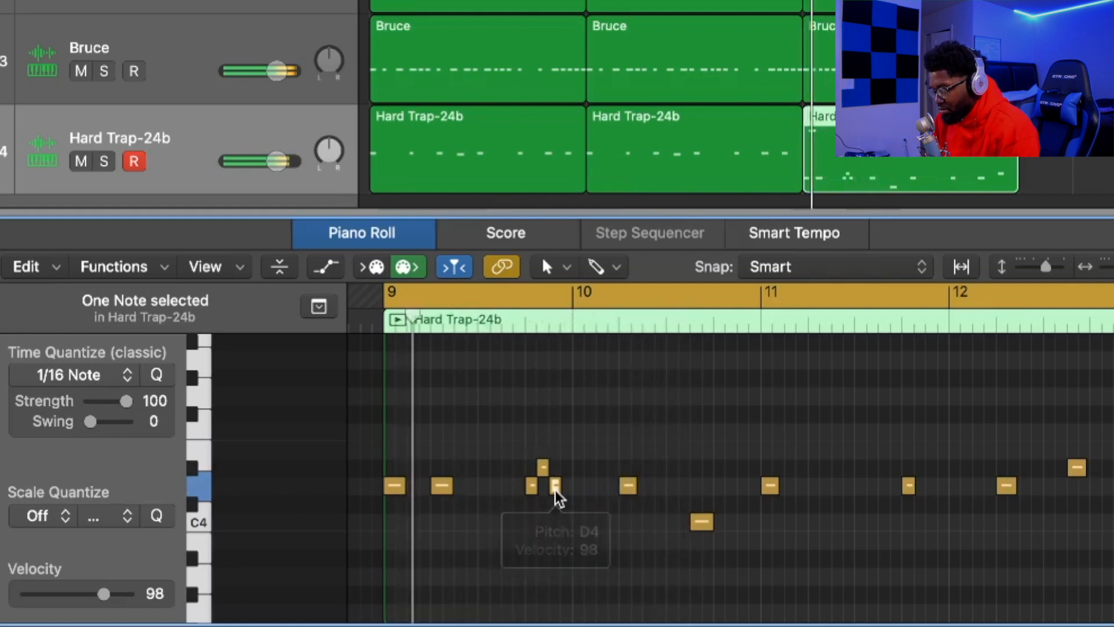
pyautogui.press('space')
pyautogui.press('space')
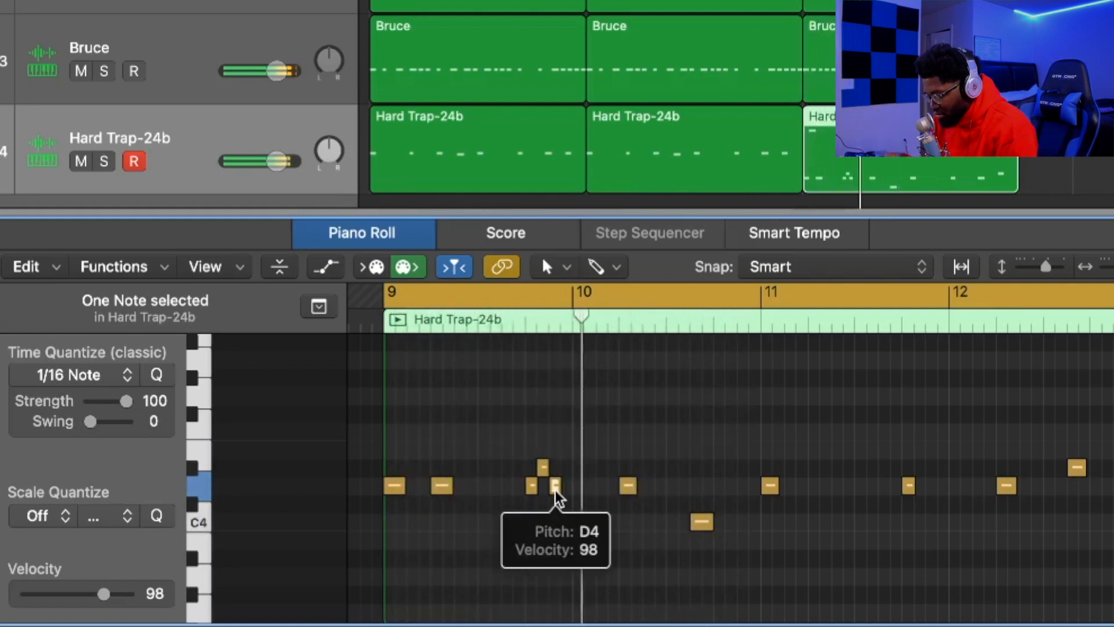
# Copy the D4 note on beat 2 of bar 10 to beat 3 and raise the copy to D#4.
pyautogui.click(632, 492)
pyautogui.moveTo(632, 492); pyautogui.dragTo(680, 491)
pyautogui.press('space')
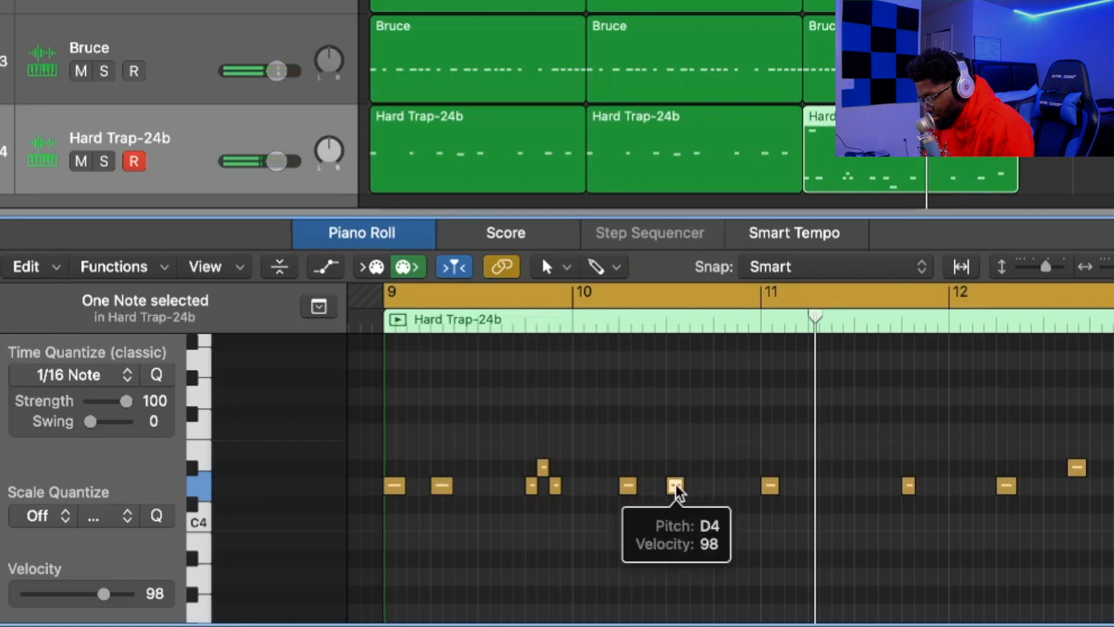
pyautogui.moveTo(677, 491); pyautogui.dragTo(677, 473)
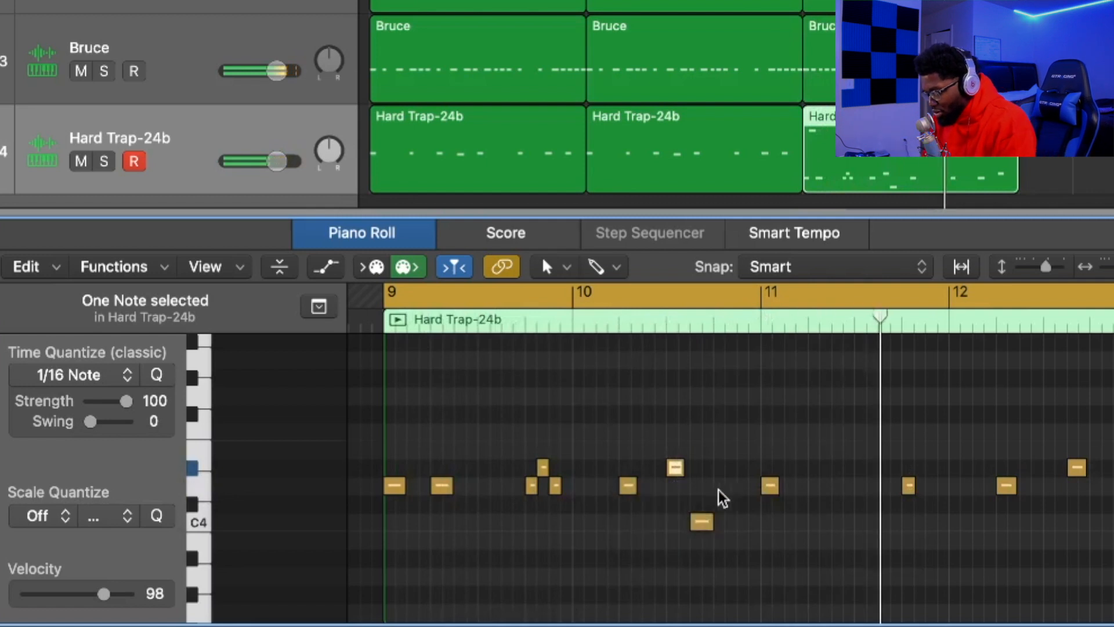
# Copy the D4 note at bar 11 twice to make three evenly spaced hits, and play the section.
pyautogui.moveTo(767, 488); pyautogui.dragTo(899, 485)
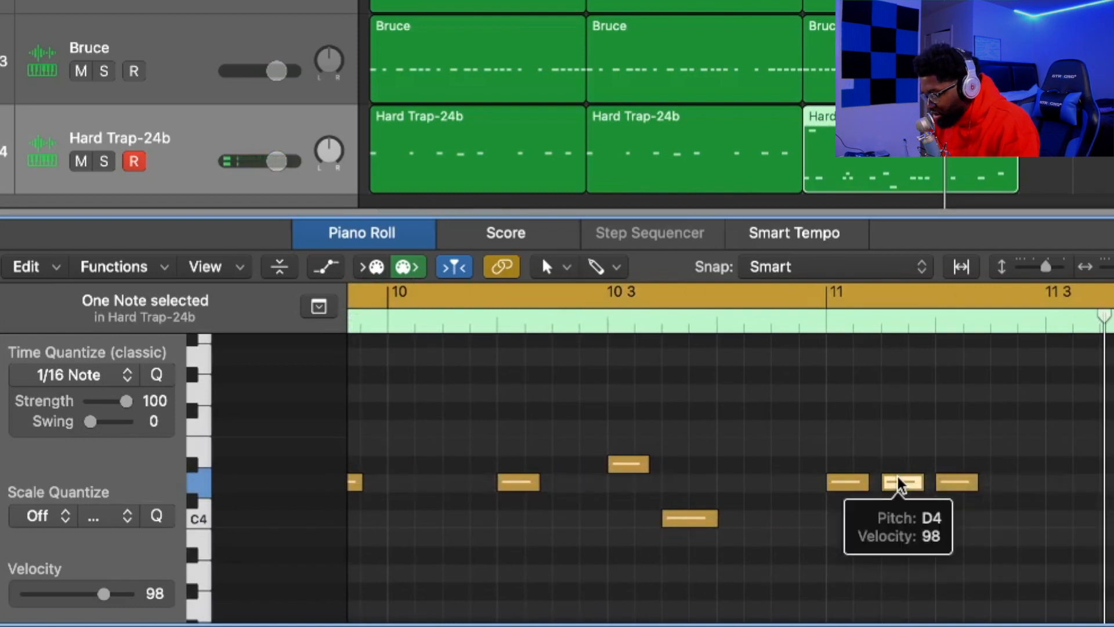
pyautogui.press('space')
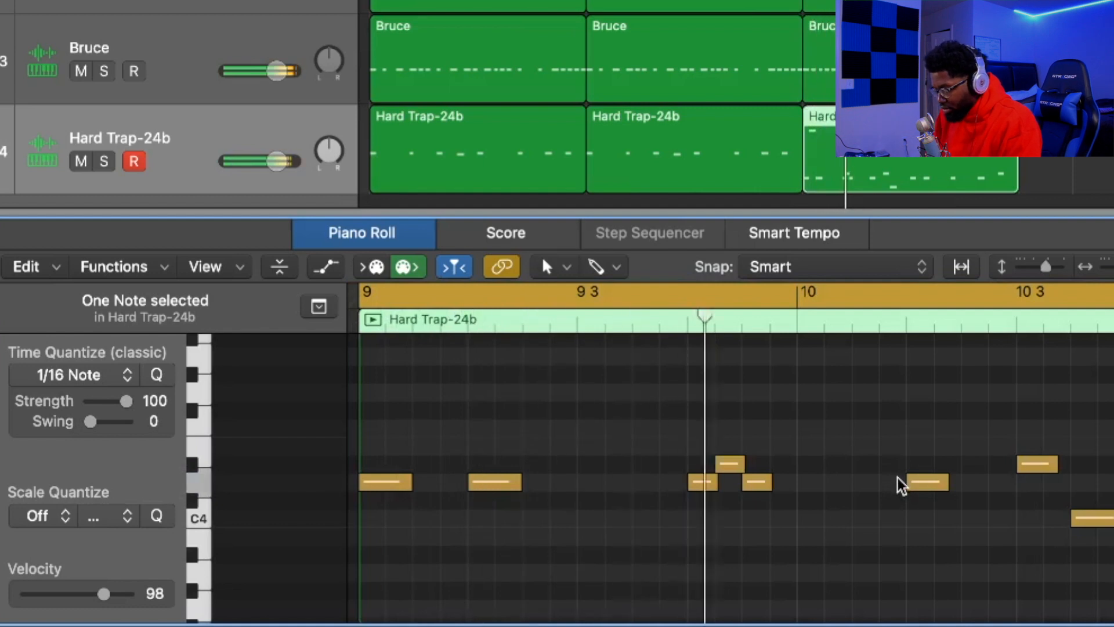
pyautogui.scroll(2, 899, 485)
pyautogui.hscroll(5, 899, 485)
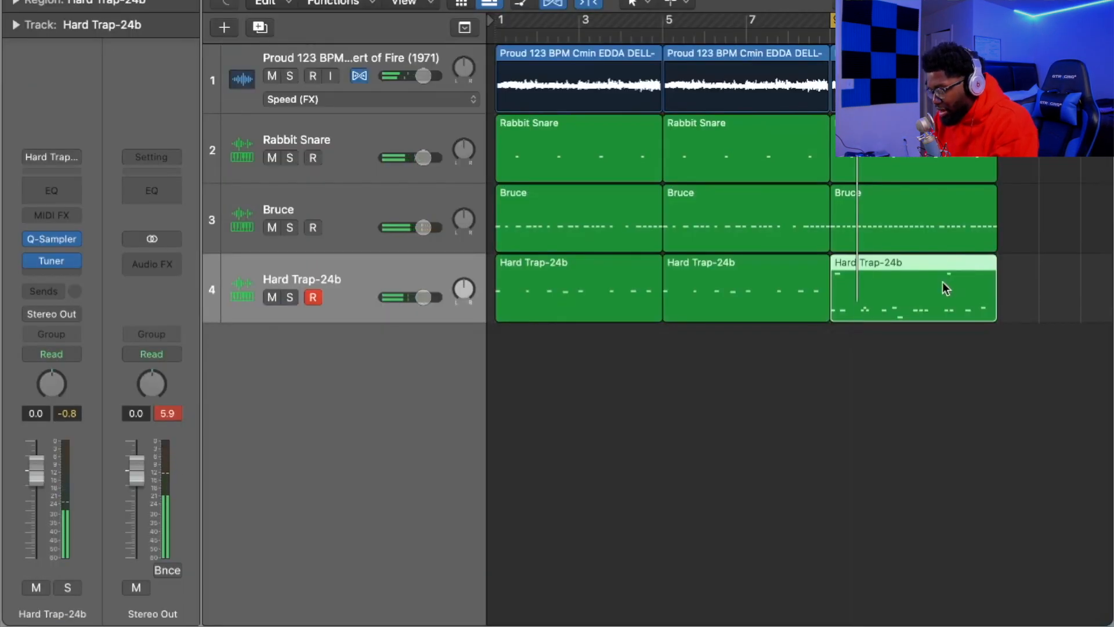
# Transpose all notes in the Hard Trap-24b region at bar 9 down one octave and play it back.
pyautogui.doubleClick(943, 282)
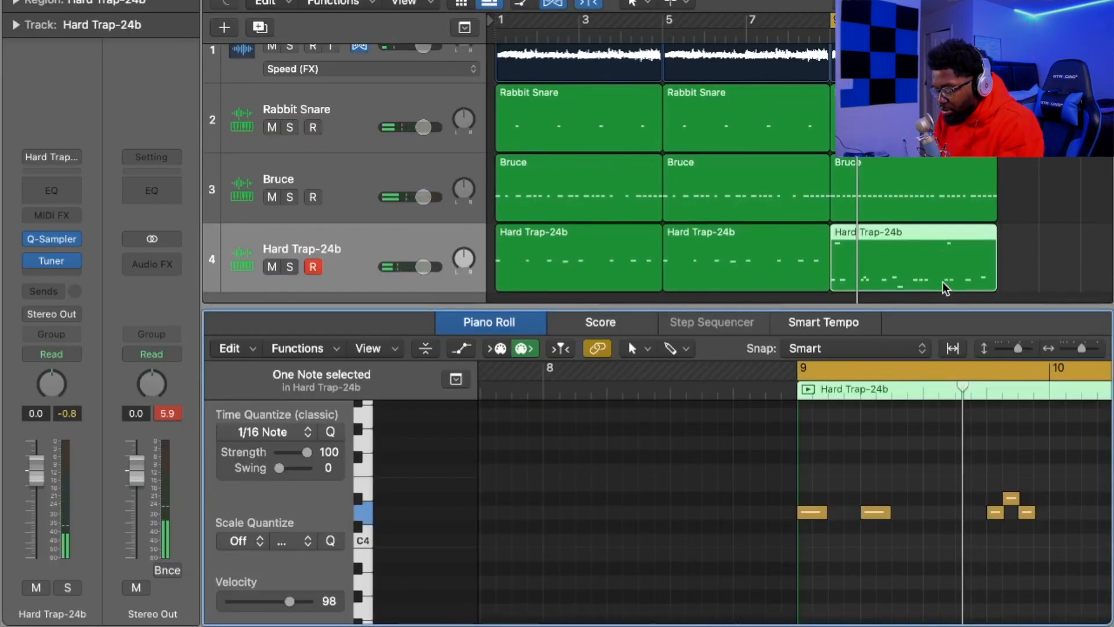
pyautogui.click(908, 446)
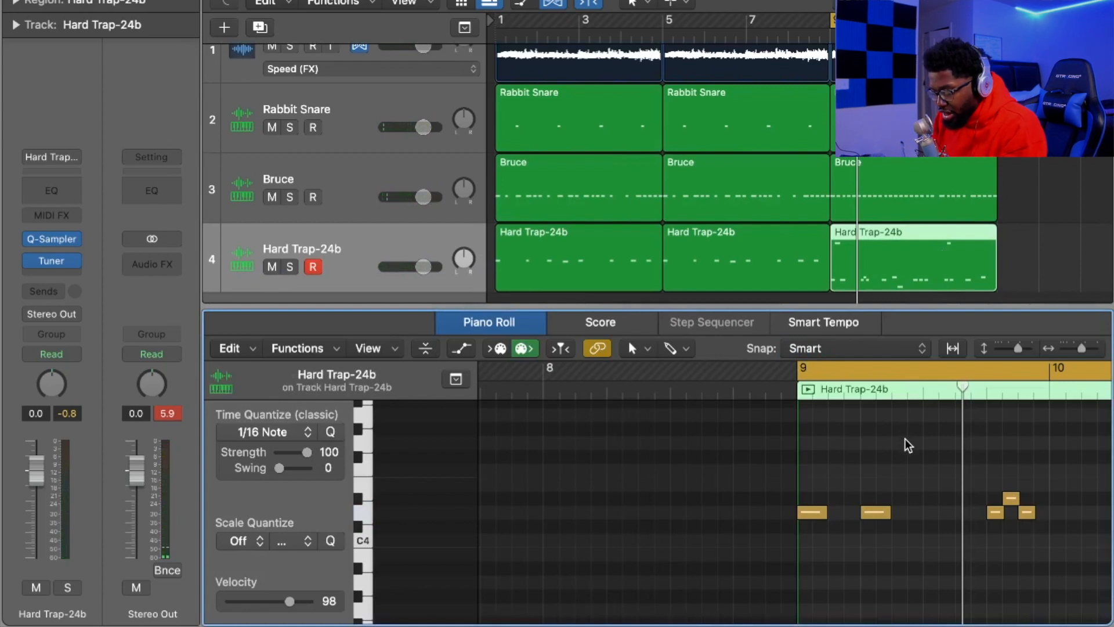
pyautogui.press('super+a')
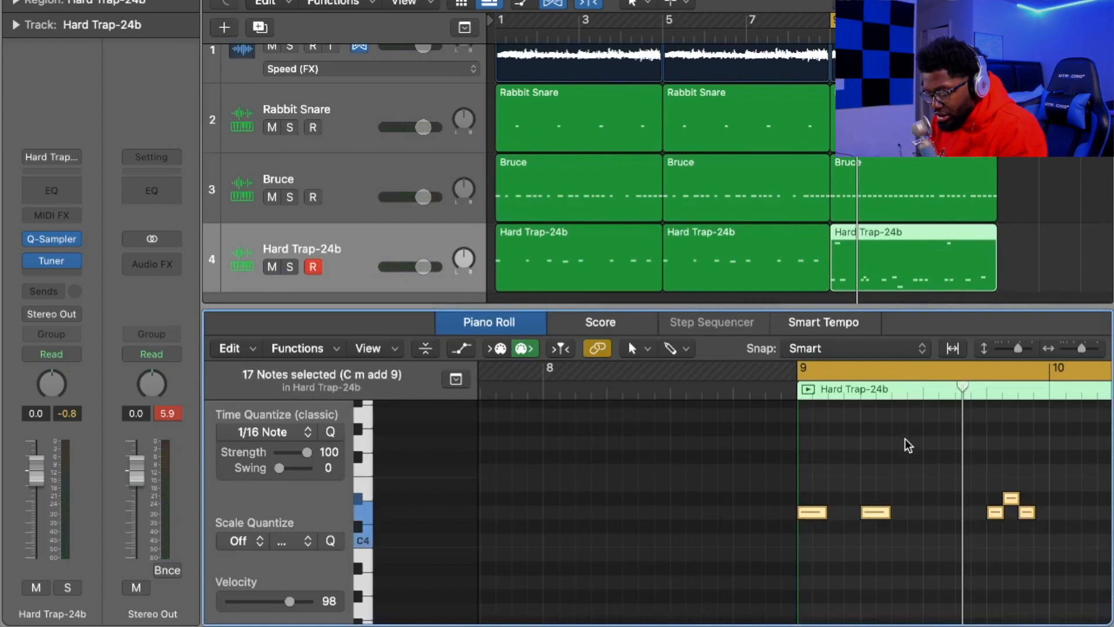
pyautogui.hotkey('alt', 'shift', 'Down')
pyautogui.press('space')
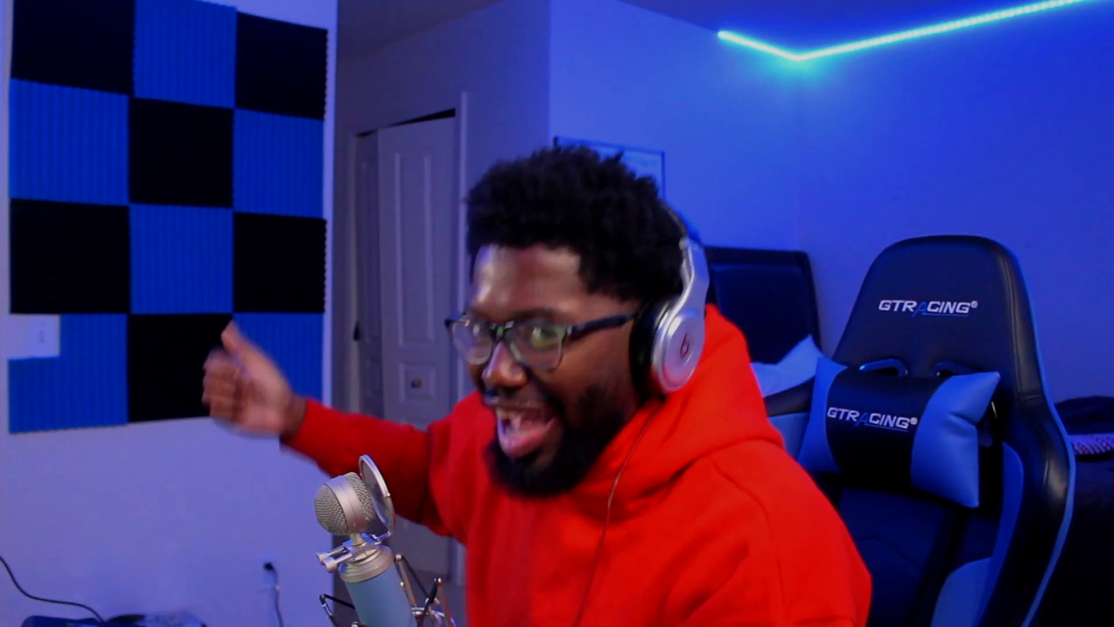
# Transpose the notes of the Hard Trap-24b regions at bars 1 and 5 down one octave as well.
pyautogui.press('space')
pyautogui.click(559, 249)
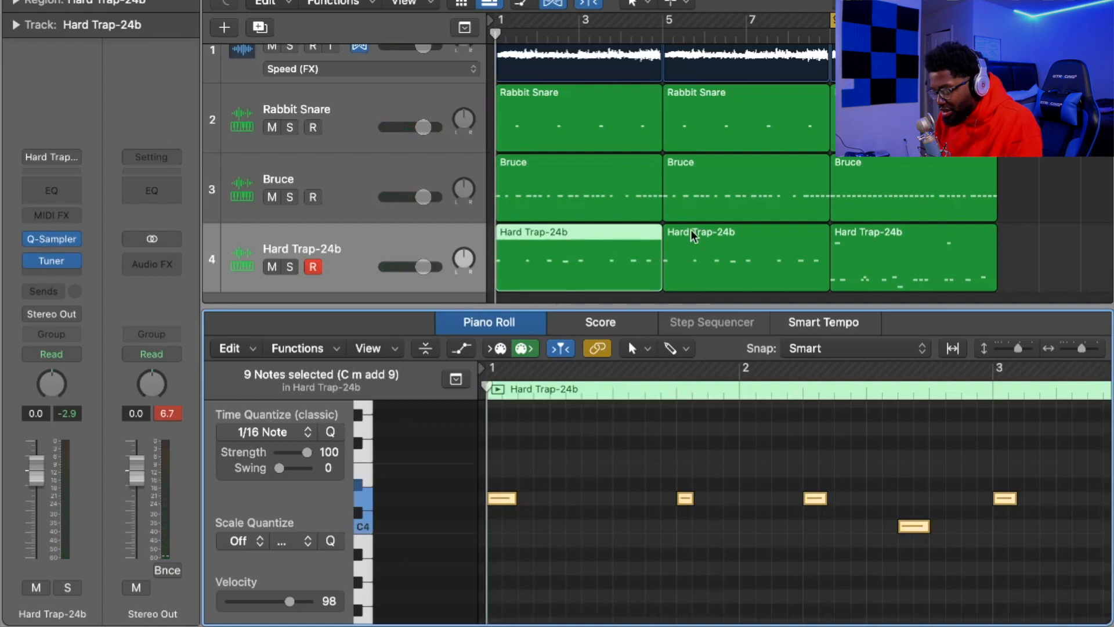
pyautogui.press('space')
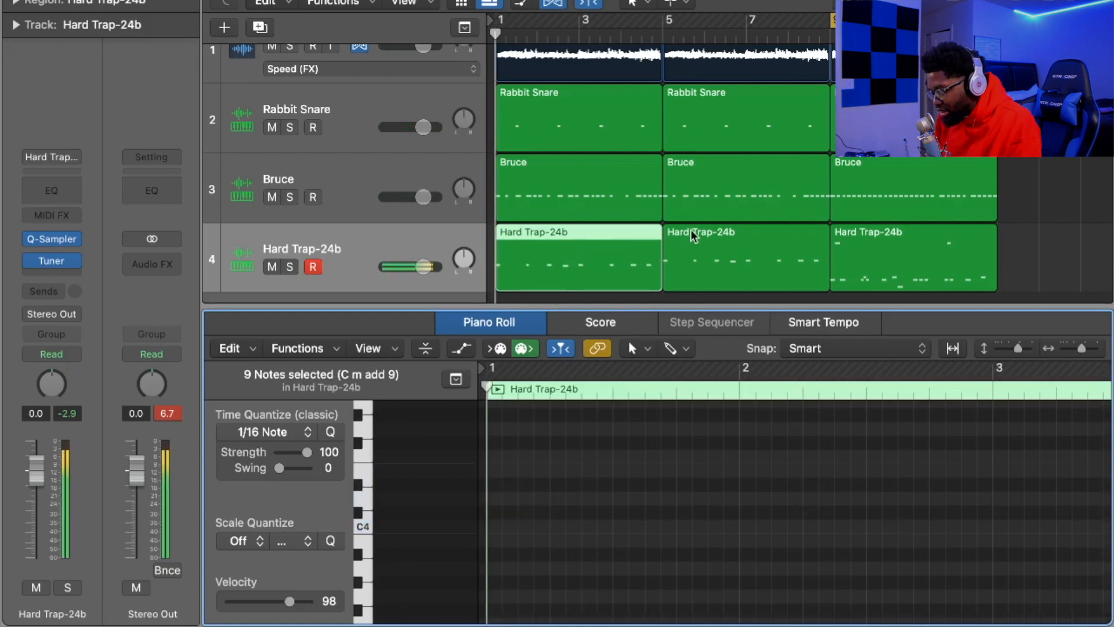
pyautogui.click(787, 238)
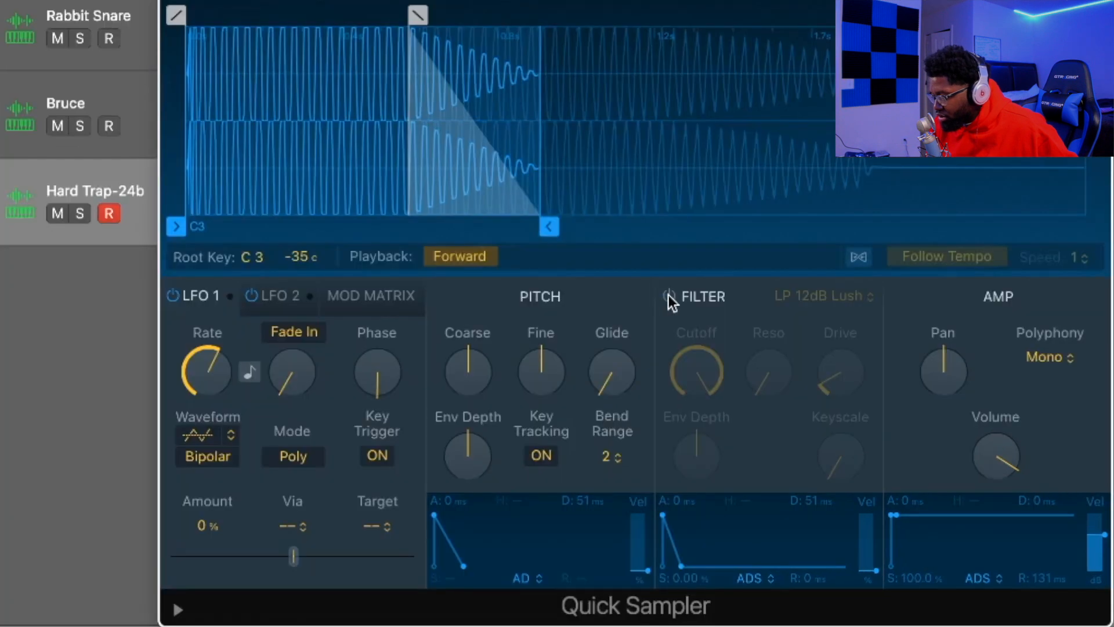
# Turn on the filter in the Hard Trap-24b track's Quick Sampler.
pyautogui.click(759, 363)
pyautogui.moveTo(841, 389)
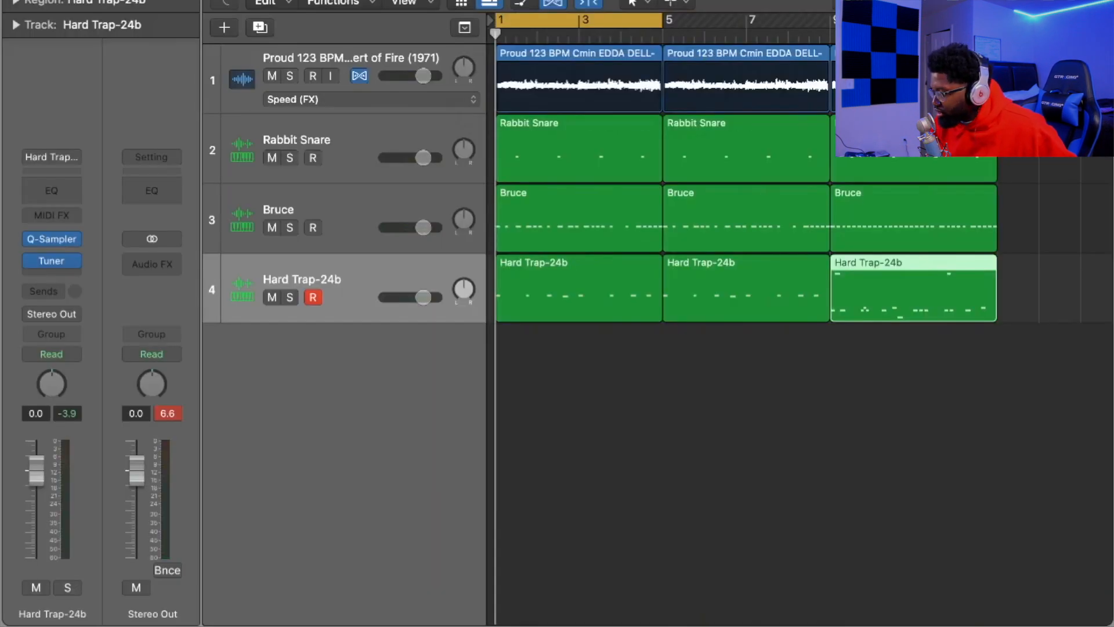
# Load the Cowbell sample onto a new Quick Sampler track and browse the drum kit folders for more sounds.
pyautogui.press('f')
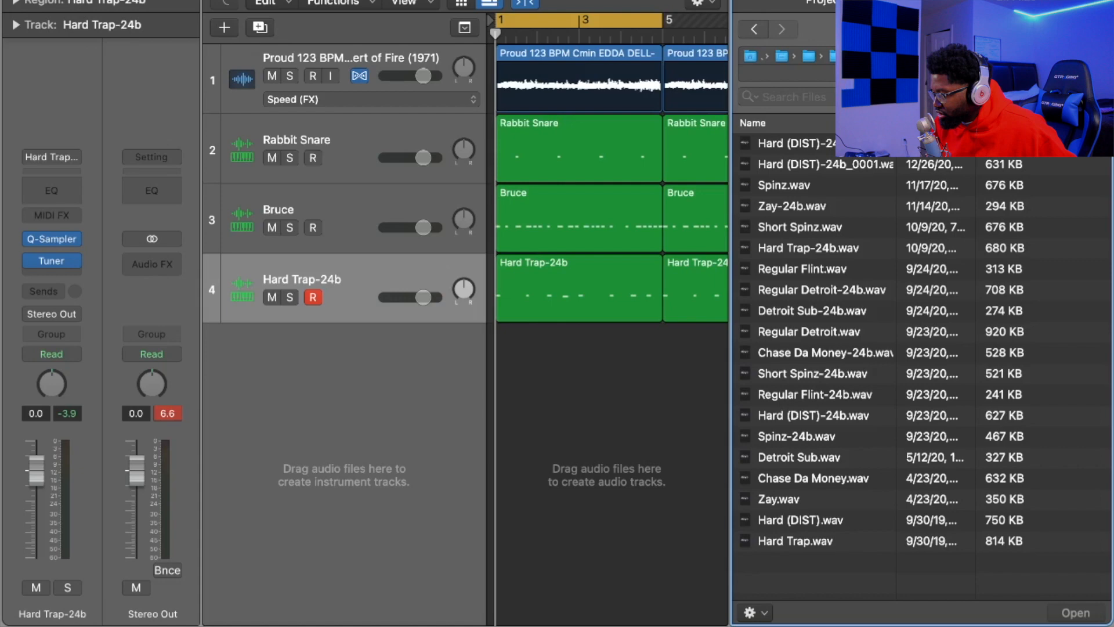
pyautogui.press('Left')
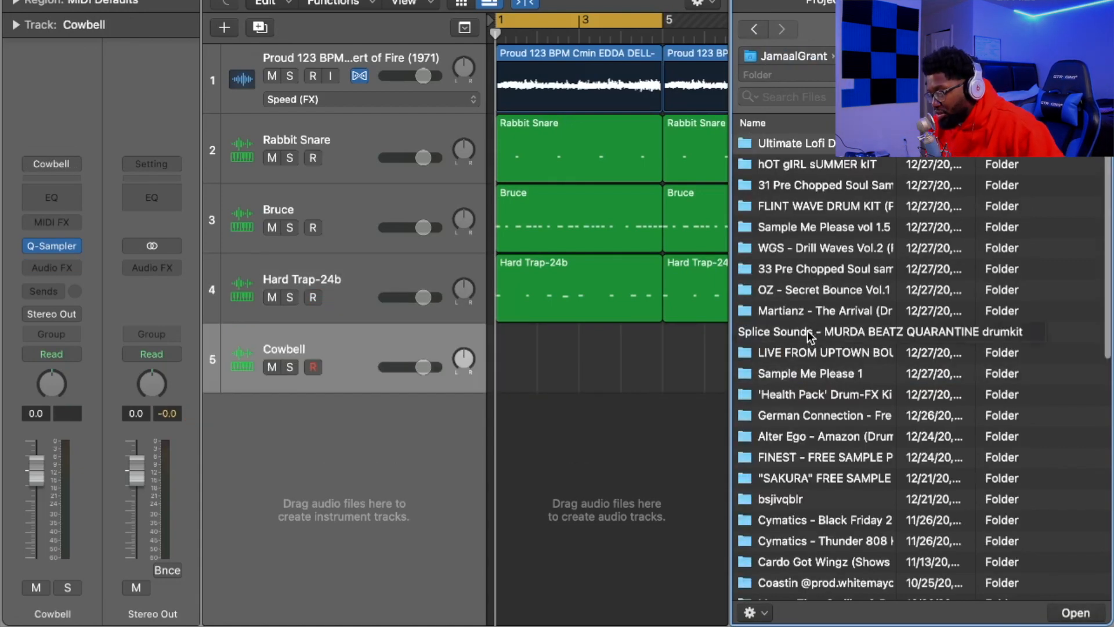
pyautogui.scroll(-1, 806, 329)
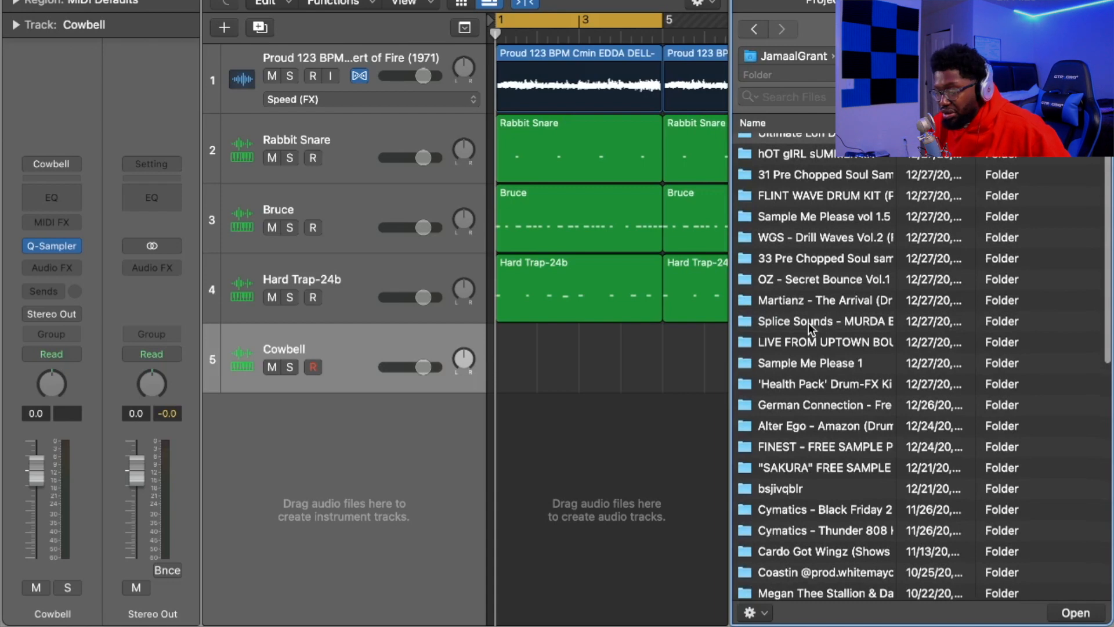
pyautogui.scroll(1, 809, 325)
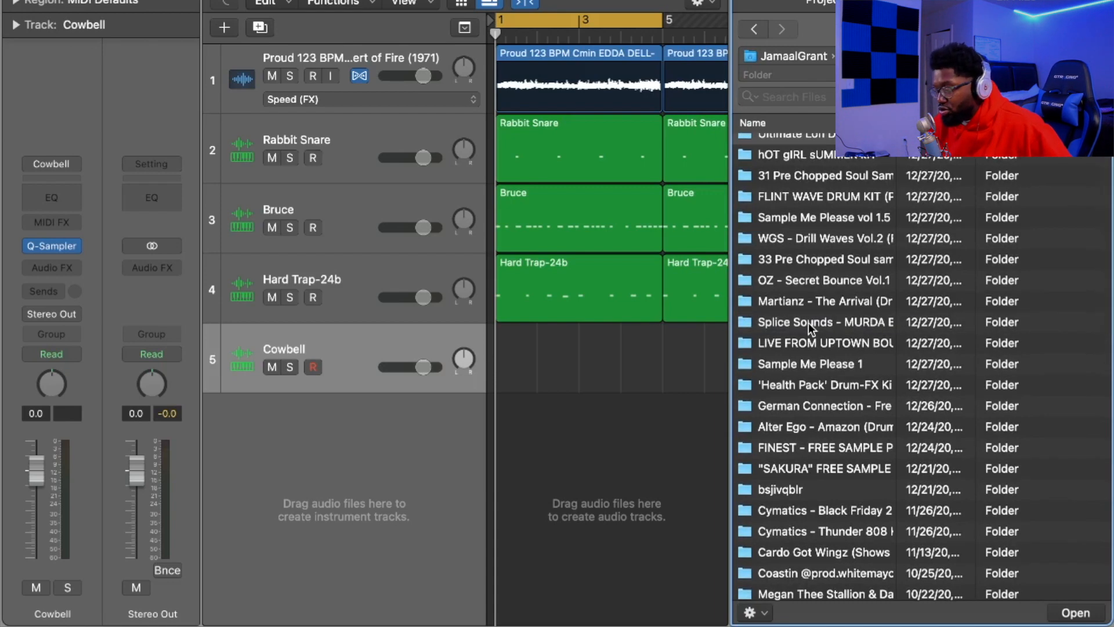
pyautogui.scroll(1, 810, 323)
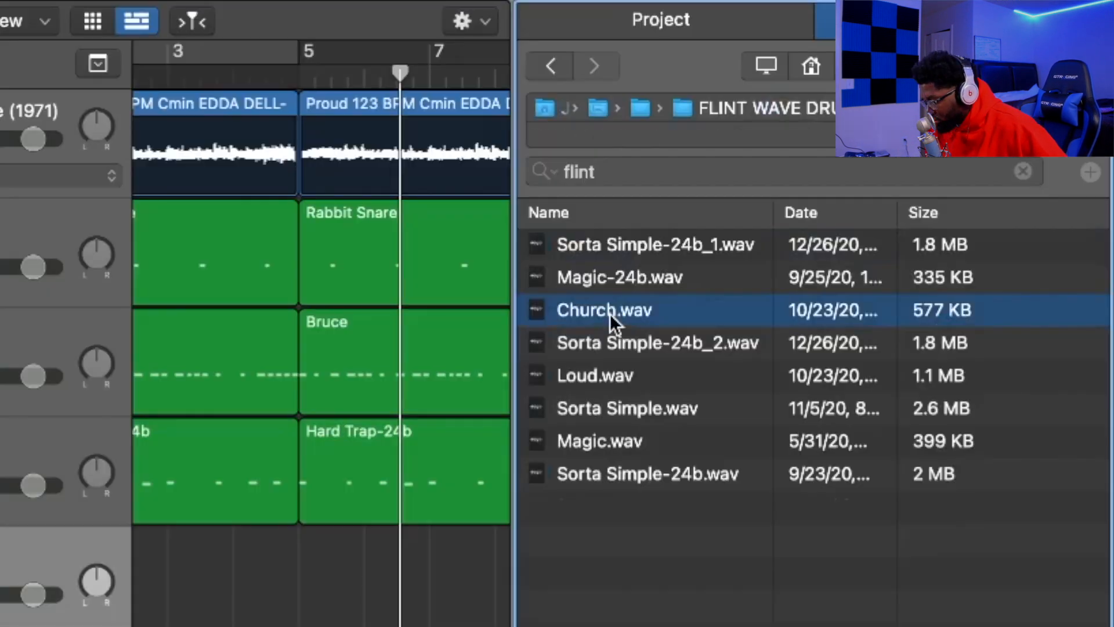
# Find Church.wav in the FLINT WAVE drum kit and load it onto a new Quick Sampler track.
pyautogui.press('Down')
pyautogui.press('Up')
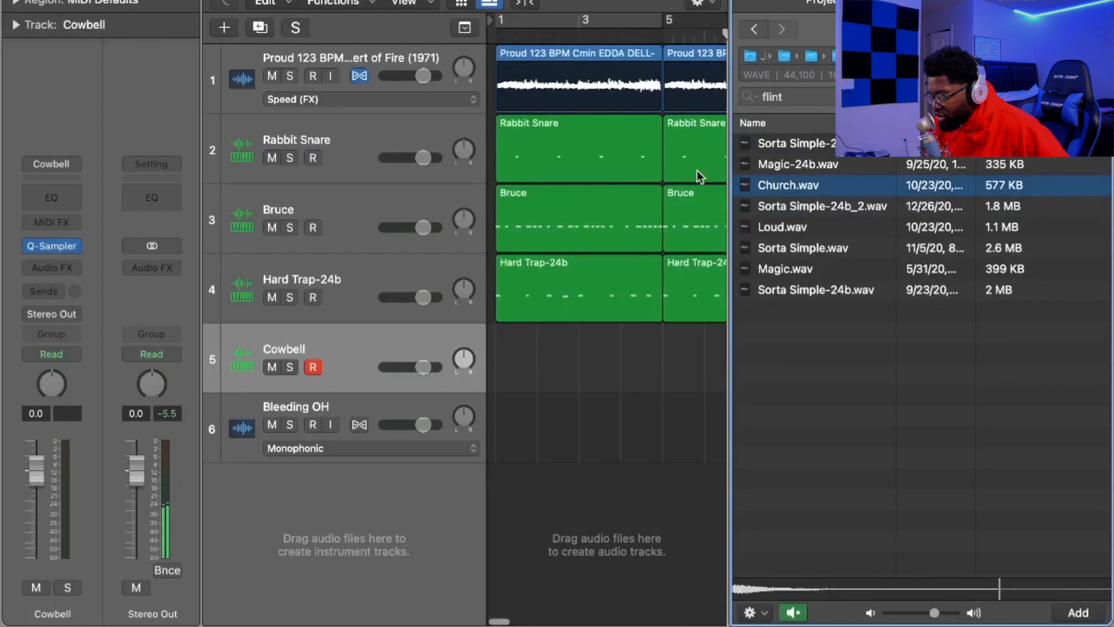
pyautogui.moveTo(764, 186); pyautogui.dragTo(411, 489)
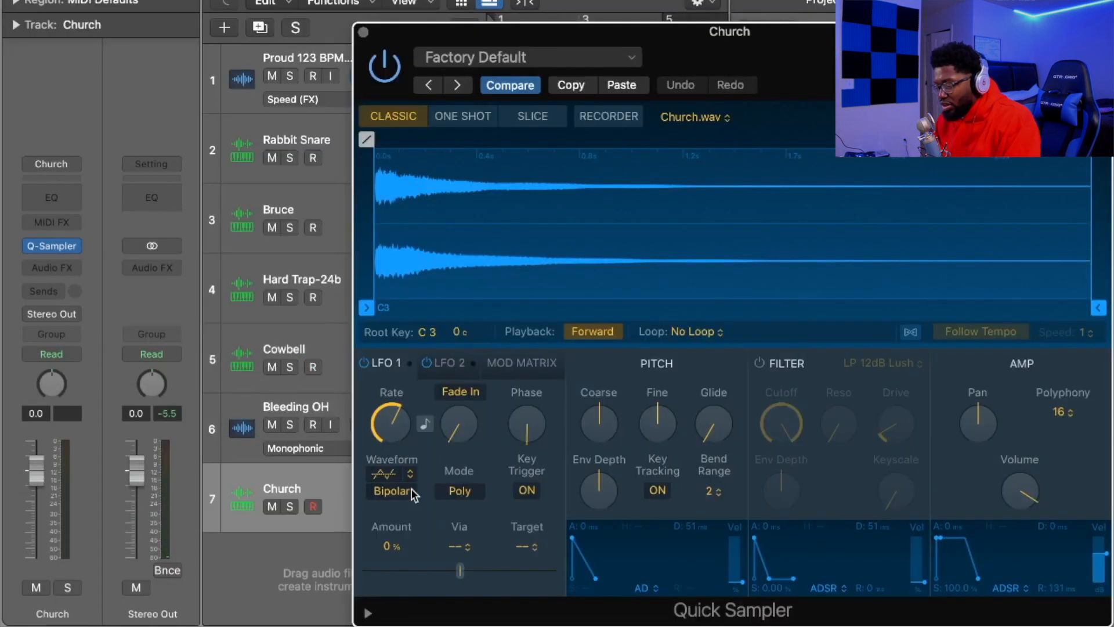
# Set the Church sampler to One Shot with Mono polyphony and play notes over the soloed Proud and Bruce tracks.
pyautogui.press('super+k')
pyautogui.press('k')
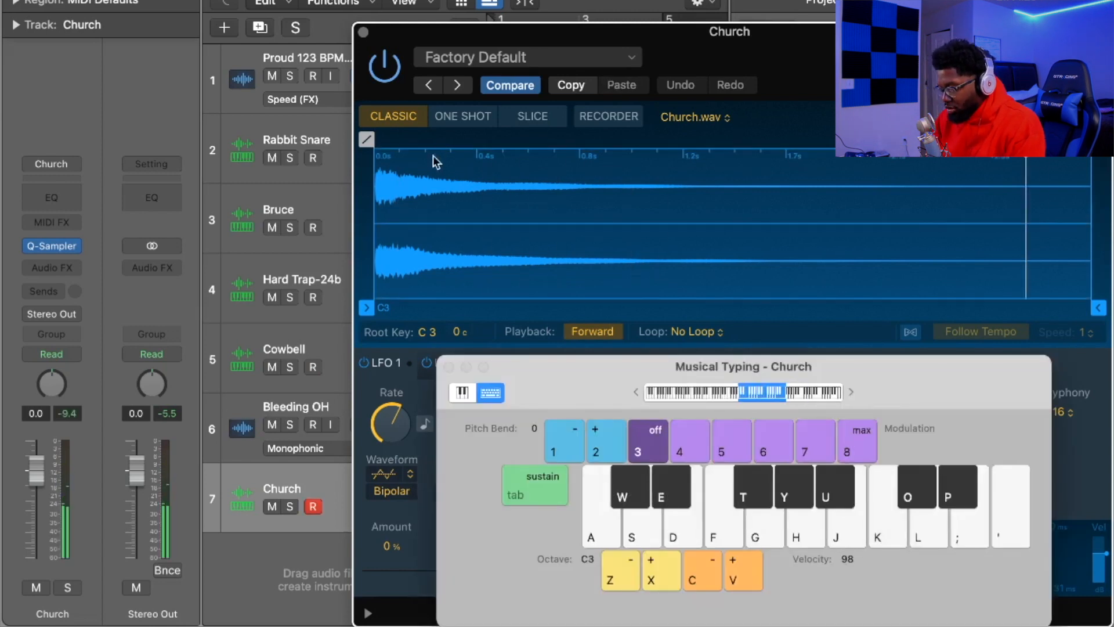
pyautogui.press('super+k')
pyautogui.click(454, 124)
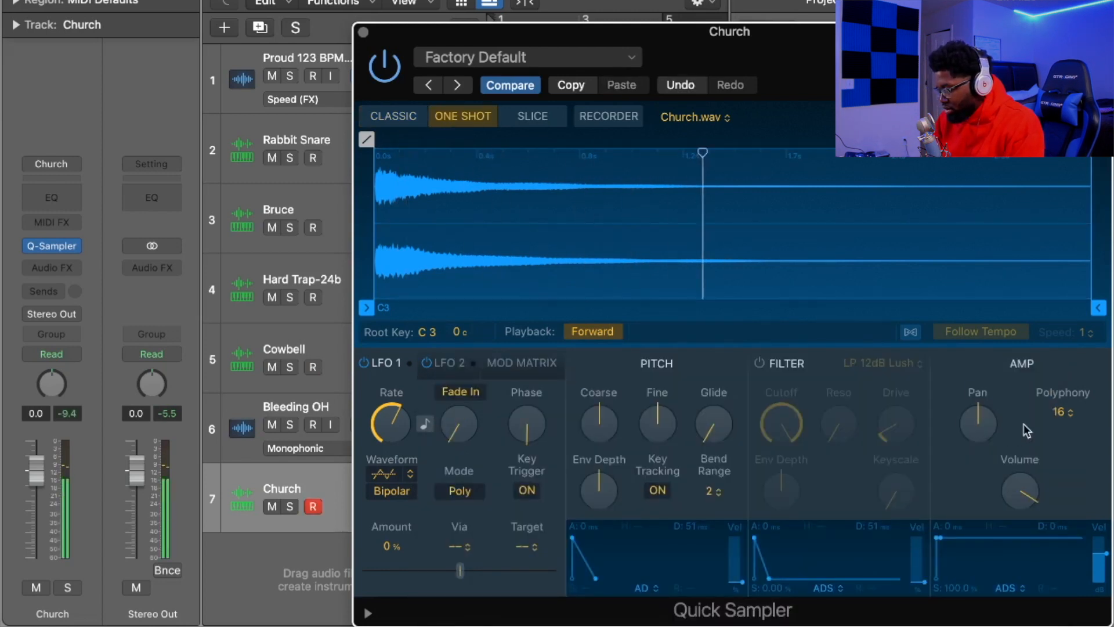
pyautogui.click(1062, 412)
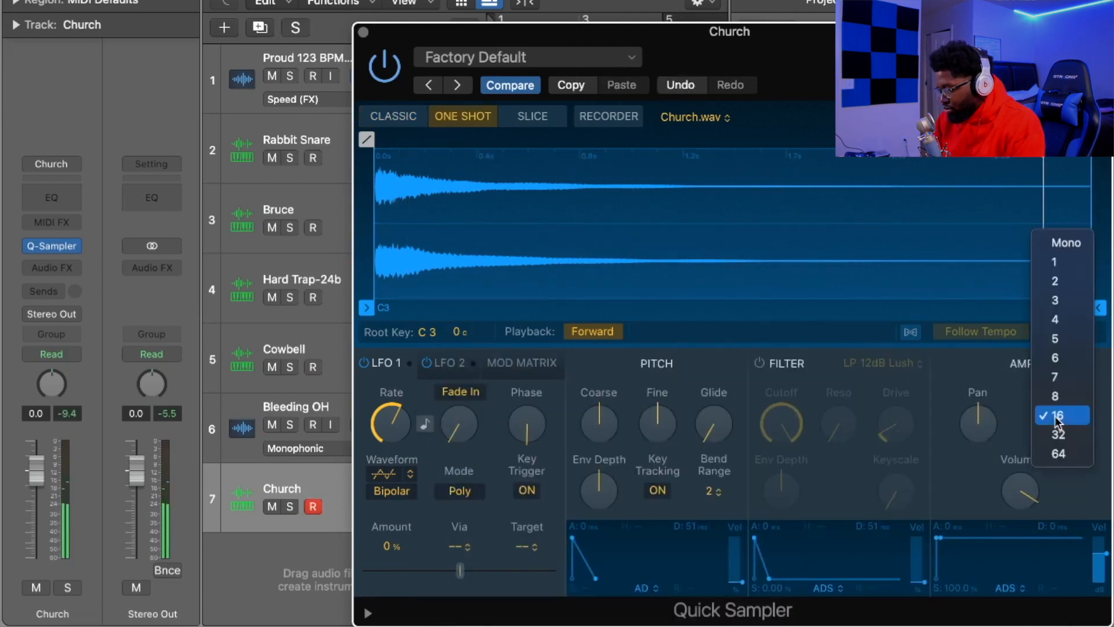
pyautogui.click(1050, 241)
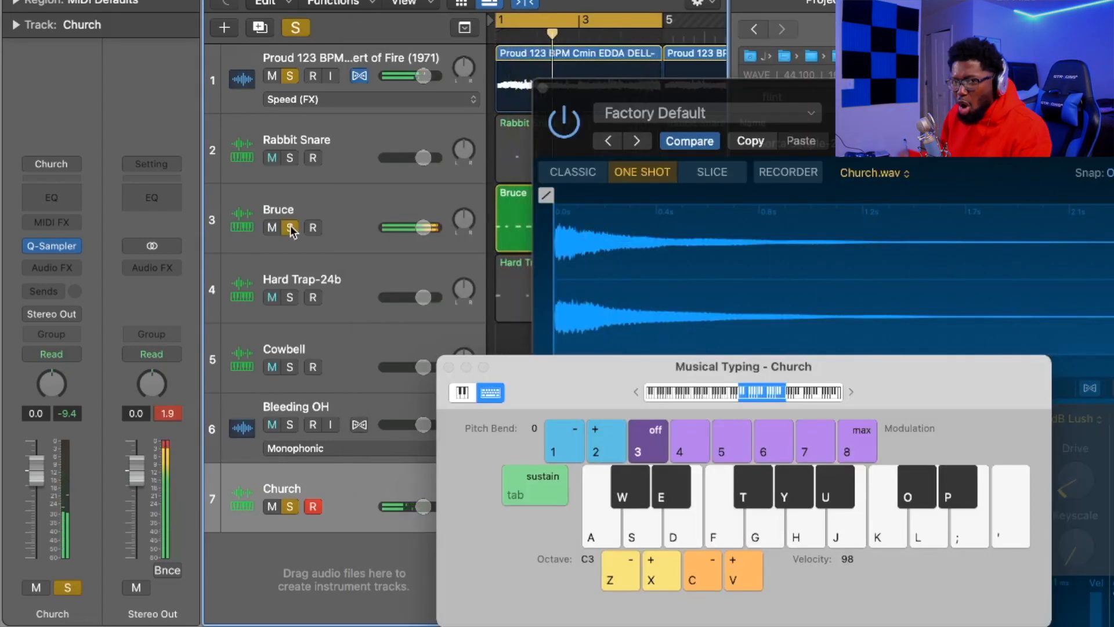
pyautogui.press('g')
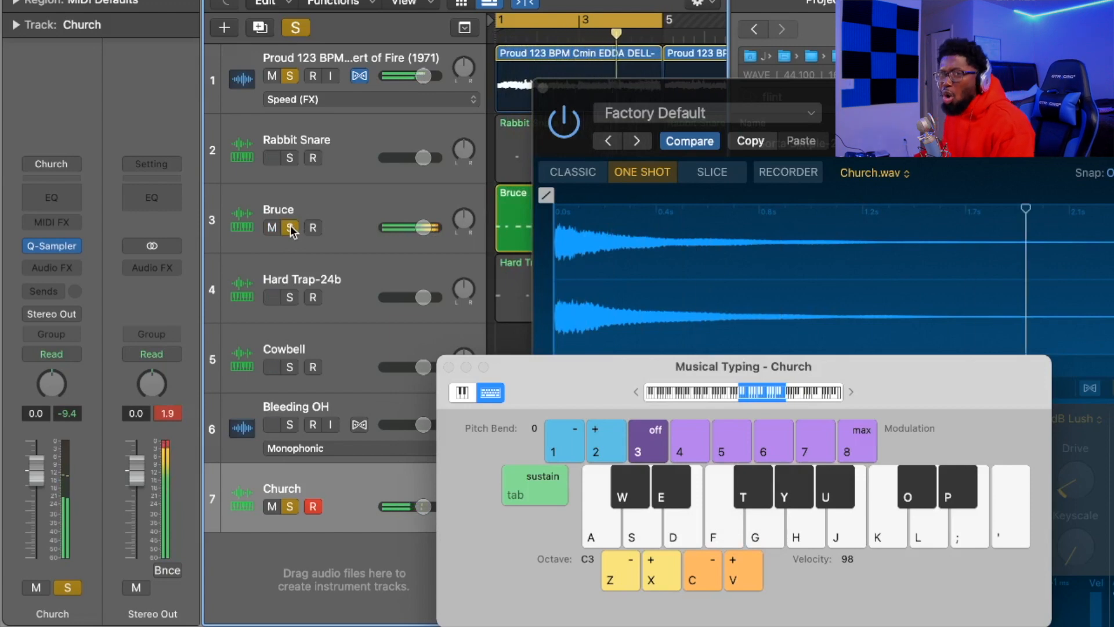
pyautogui.press('f')
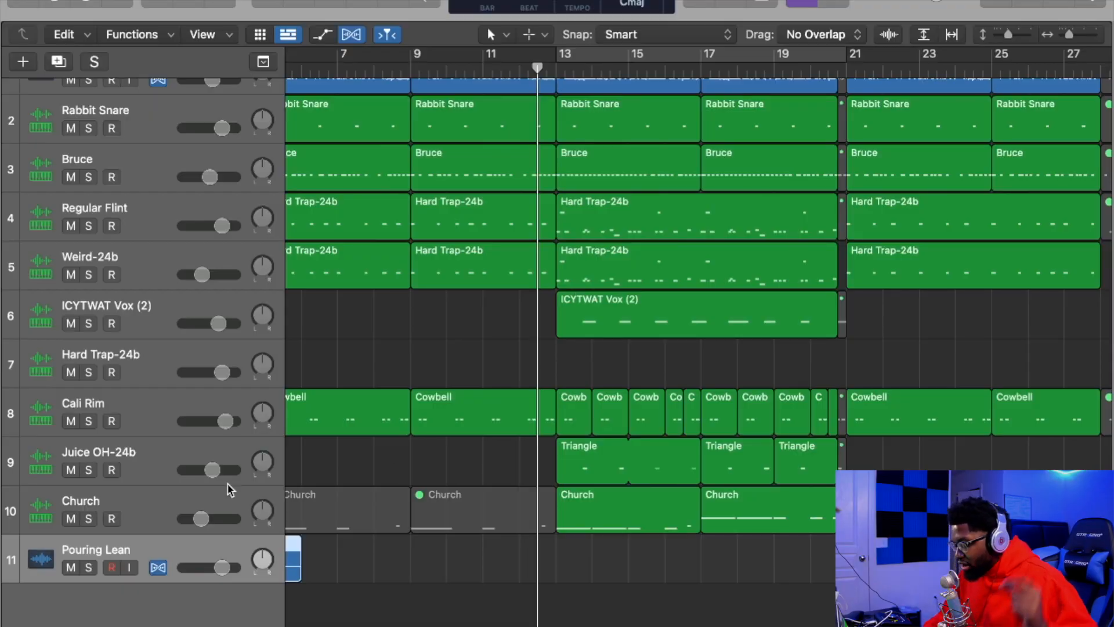
# Solo the Church track and play it in a cycle over the section from bar 13 to bar 21.
pyautogui.click(88, 519)
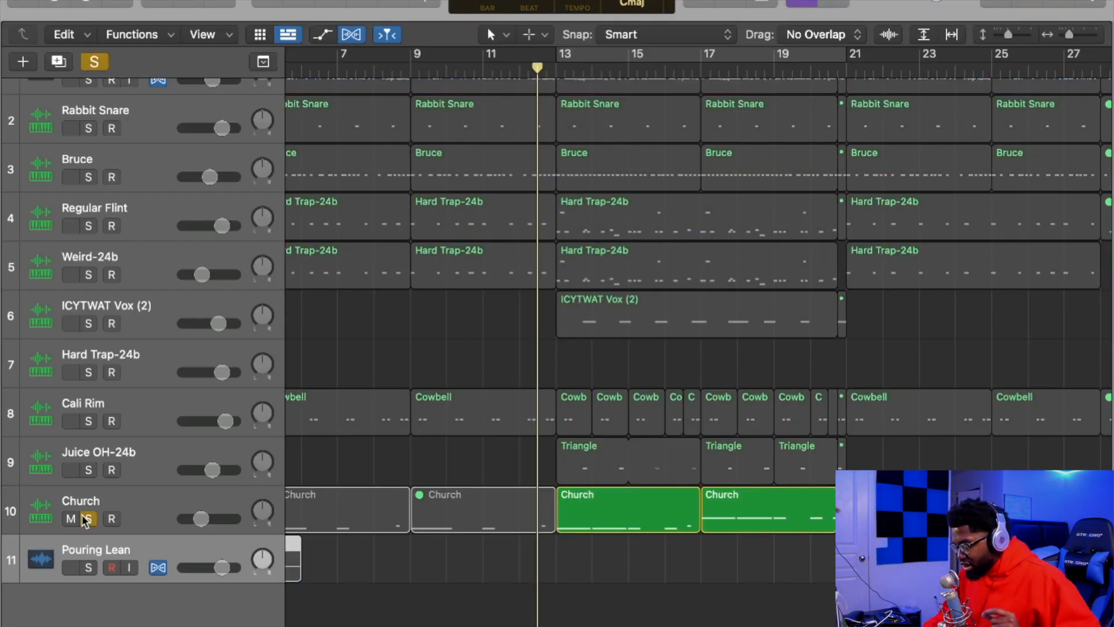
pyautogui.click(608, 57)
pyautogui.press('space')
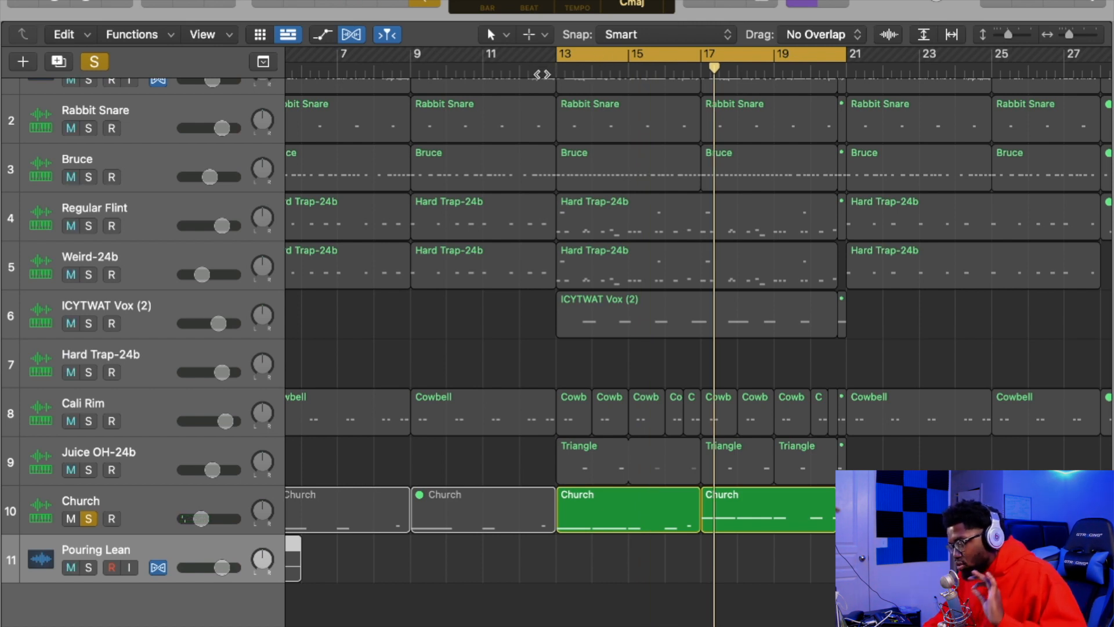
pyautogui.click(542, 74)
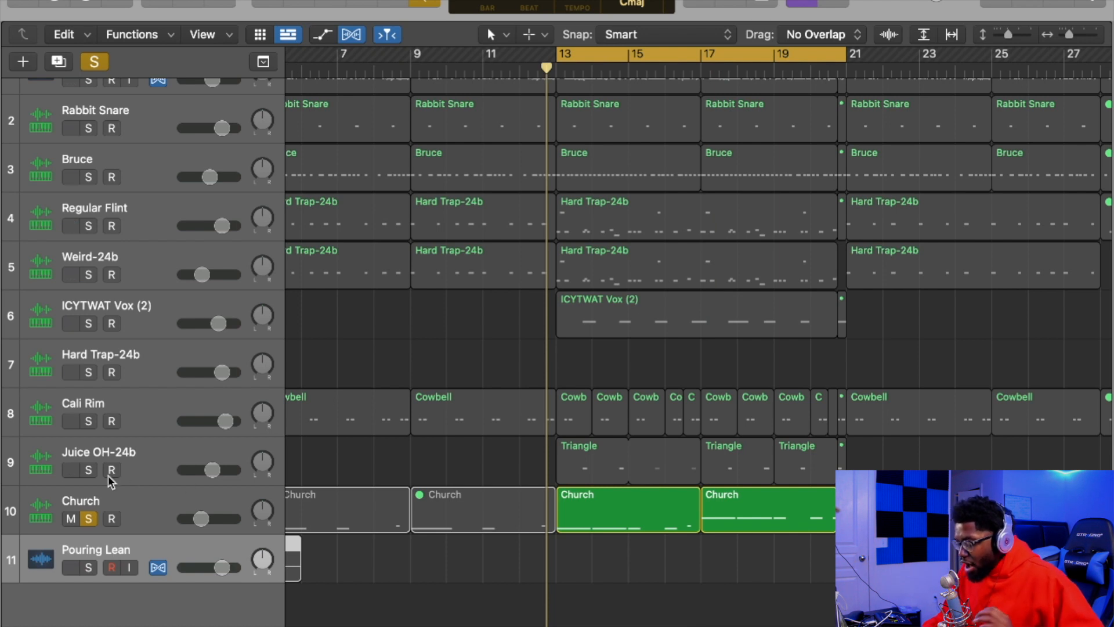
# Add Juice OH-24b, Cali Rim and ICYTWAT Vox (2) one after another to the soloed Church track and listen to the layers.
pyautogui.click(89, 466)
pyautogui.click(89, 469)
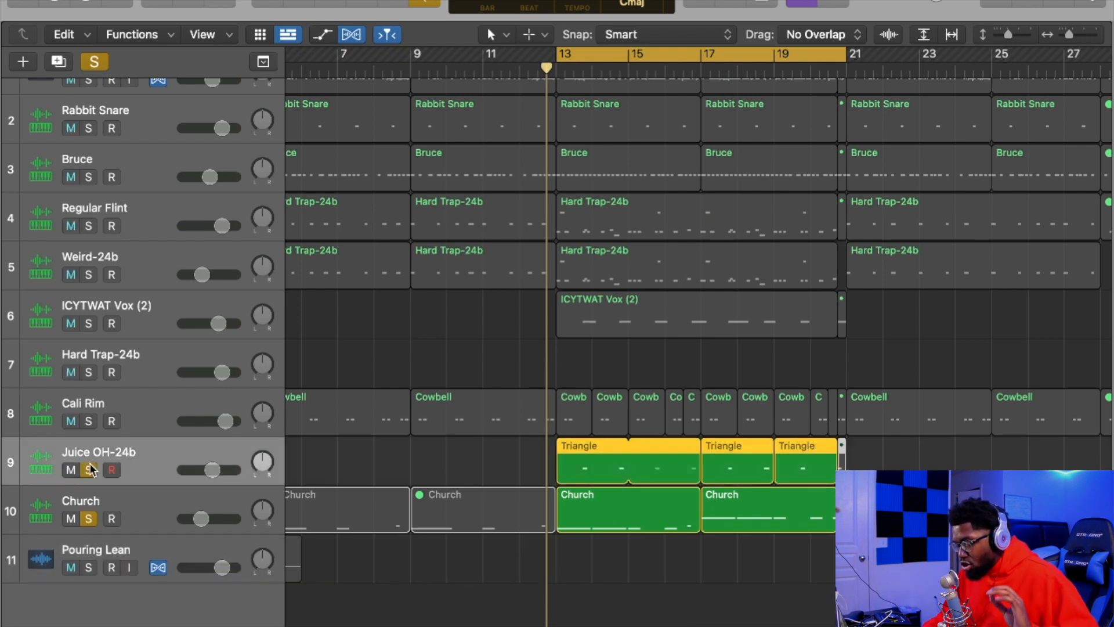
pyautogui.press('space')
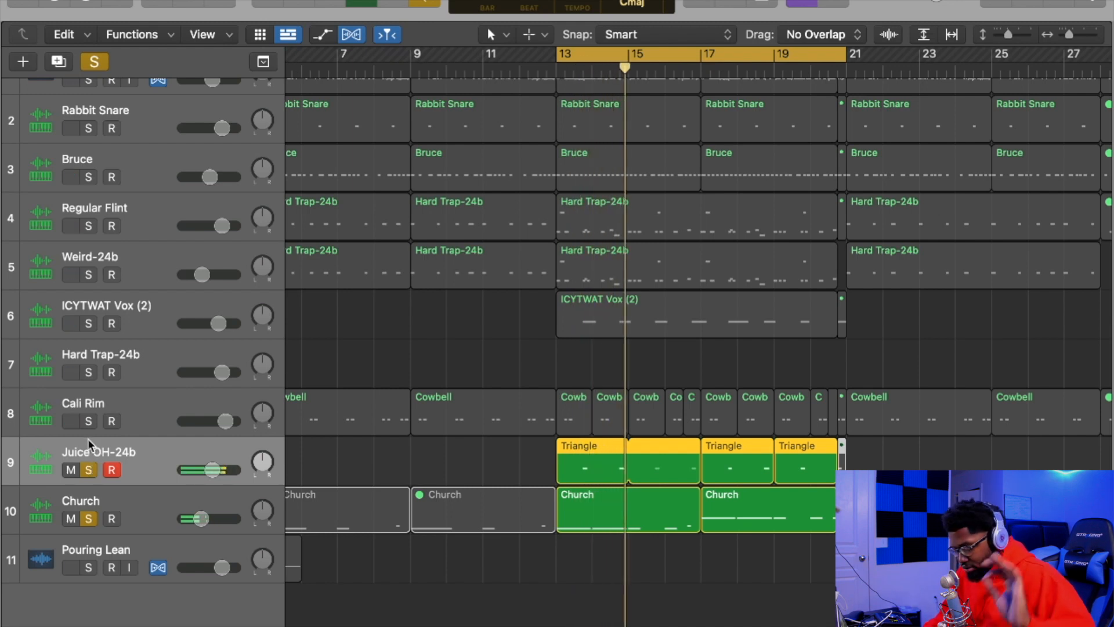
pyautogui.click(89, 420)
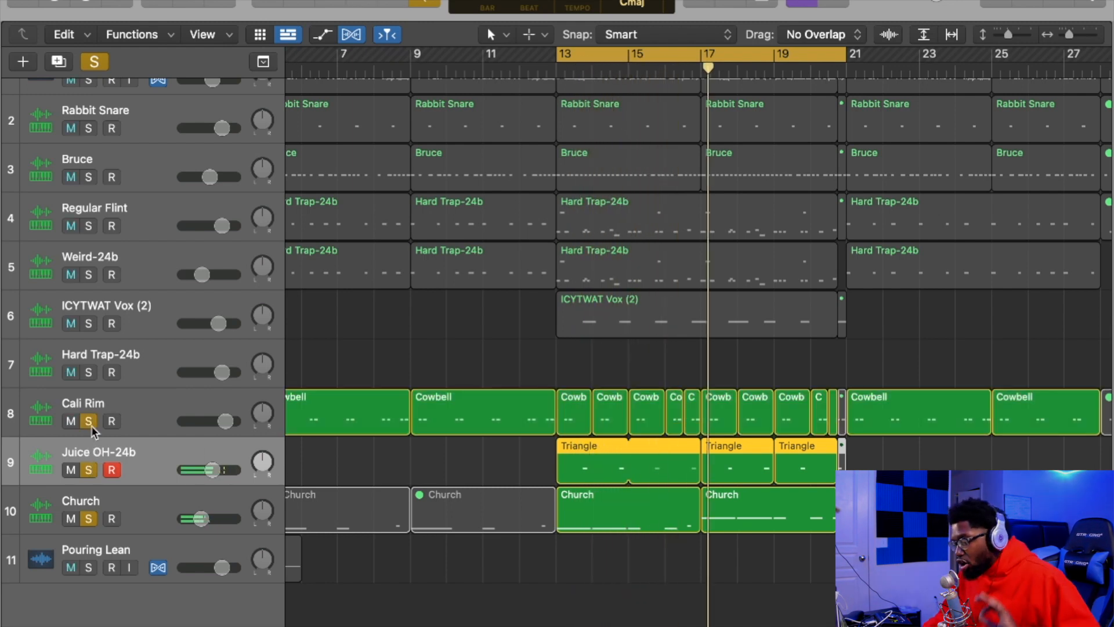
pyautogui.press('space')
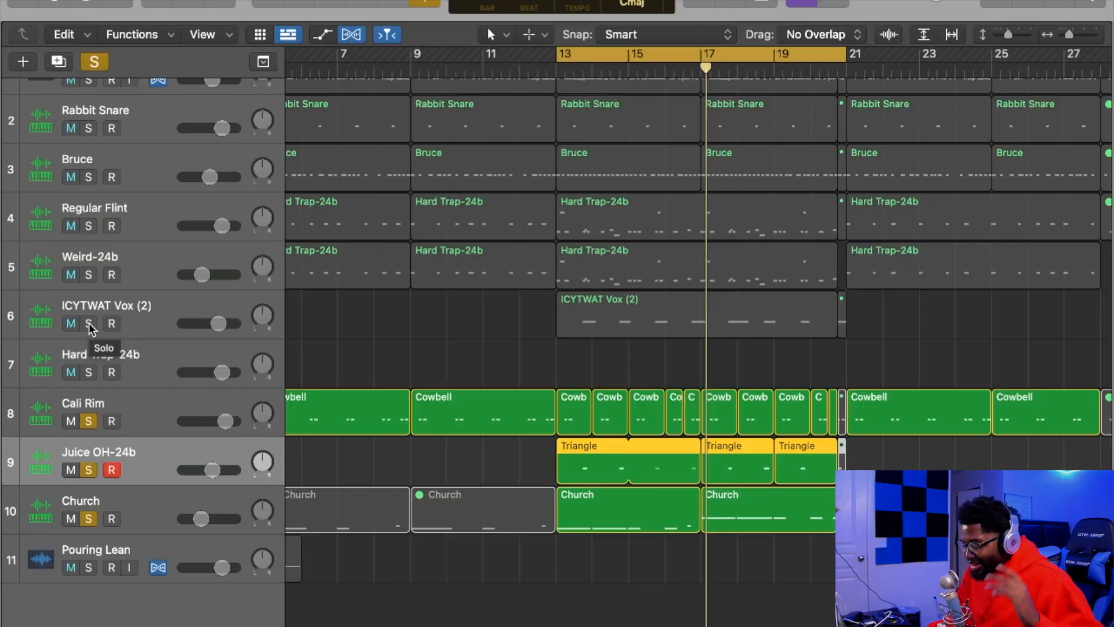
pyautogui.click(89, 324)
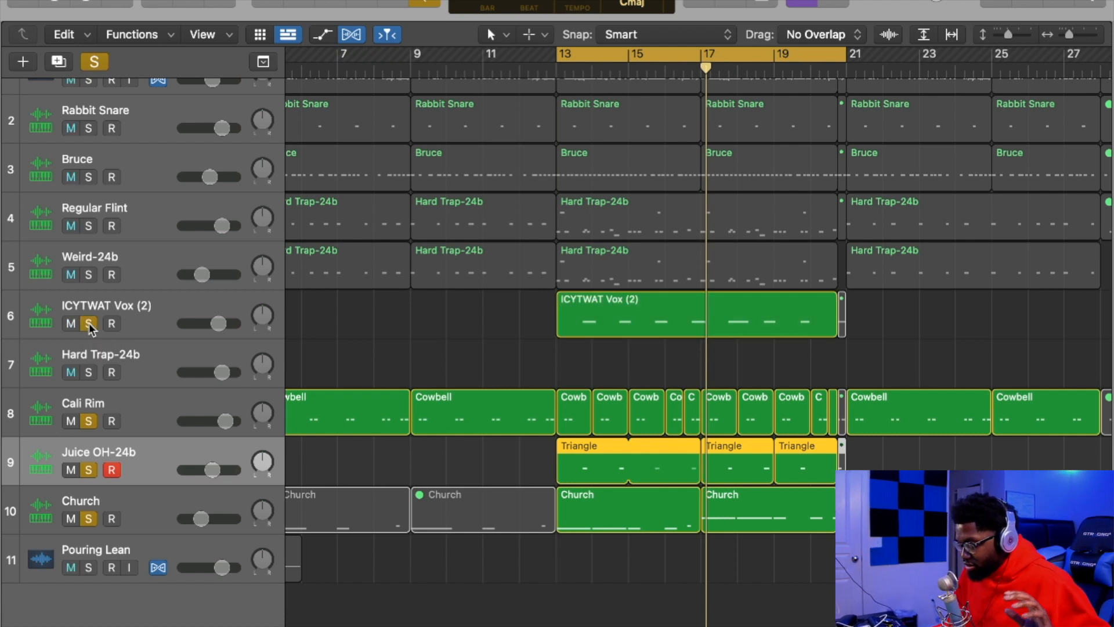
pyautogui.press('space')
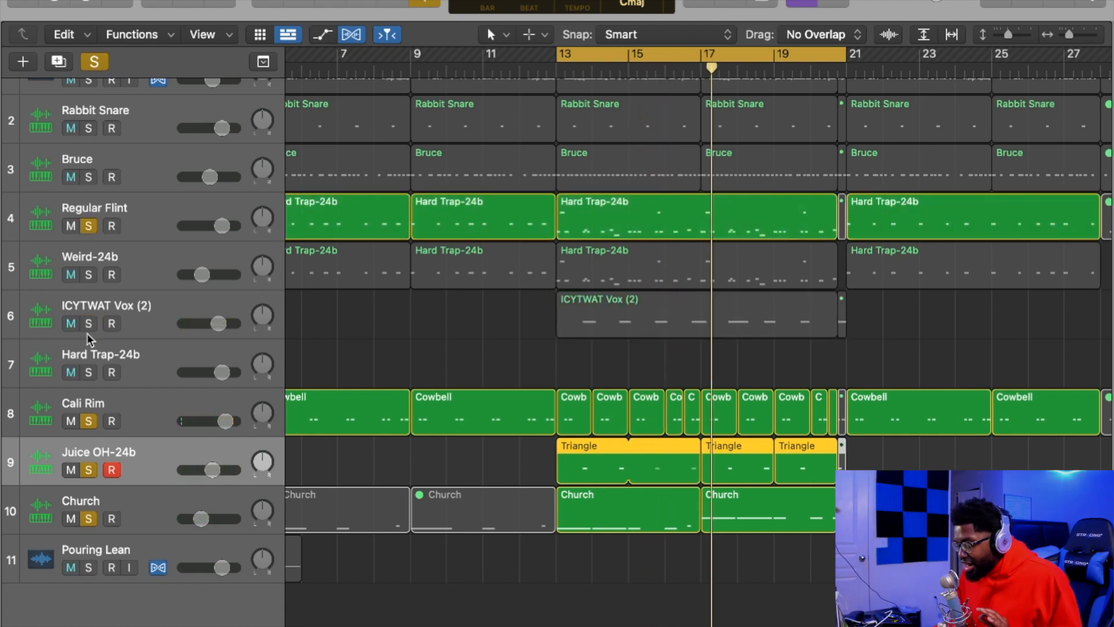
# Leave only the Regular Flint track soloed and play its 808 line in the section from bar 13.
pyautogui.moveTo(89, 421); pyautogui.dragTo(86, 513)
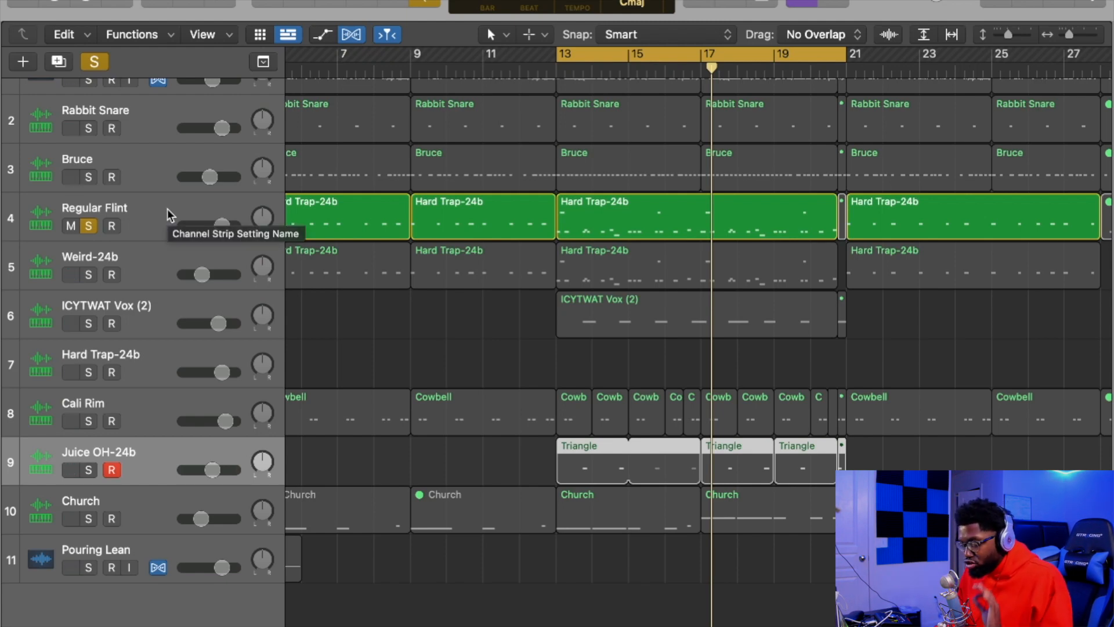
pyautogui.press('space')
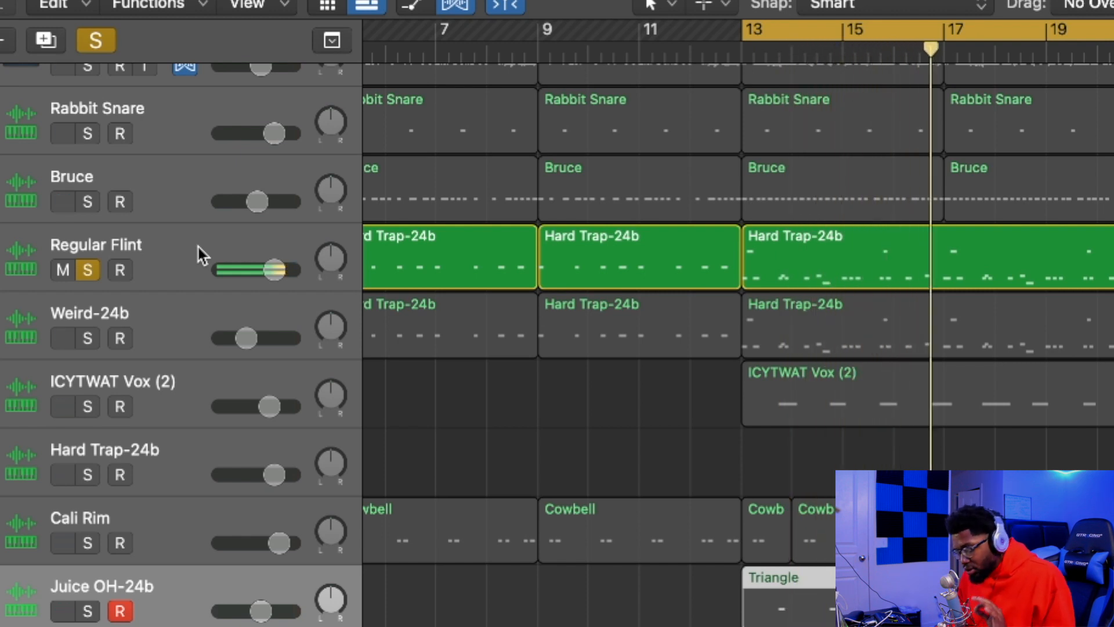
pyautogui.press('space')
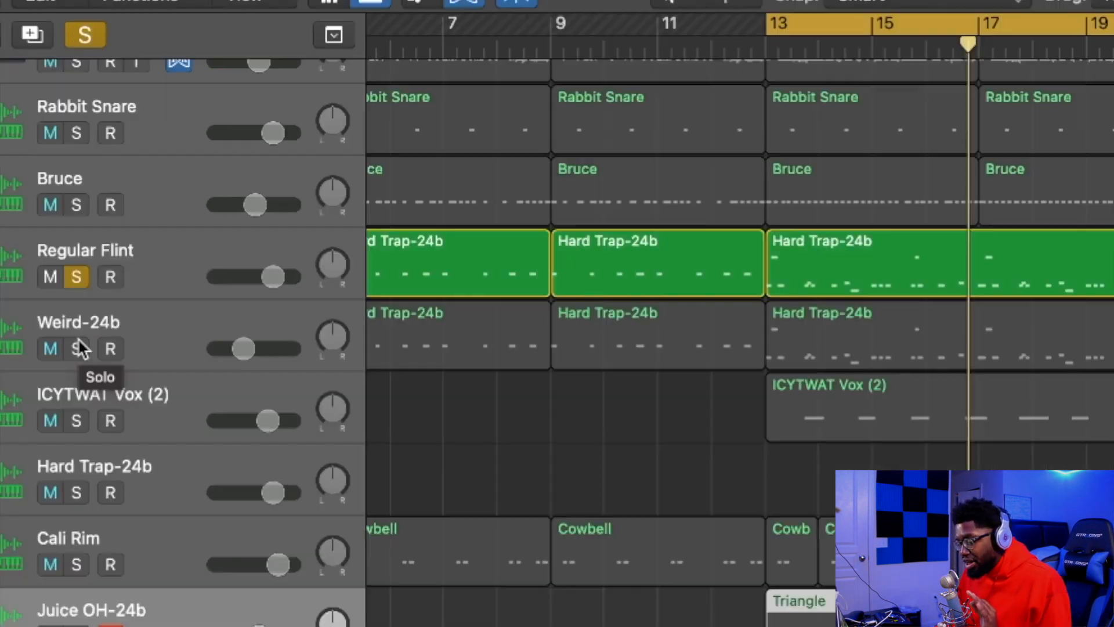
# Compare the Regular Flint and Weird-24b regions at bar 13, and play the Weird-24b track soloed on its own.
pyautogui.click(82, 258)
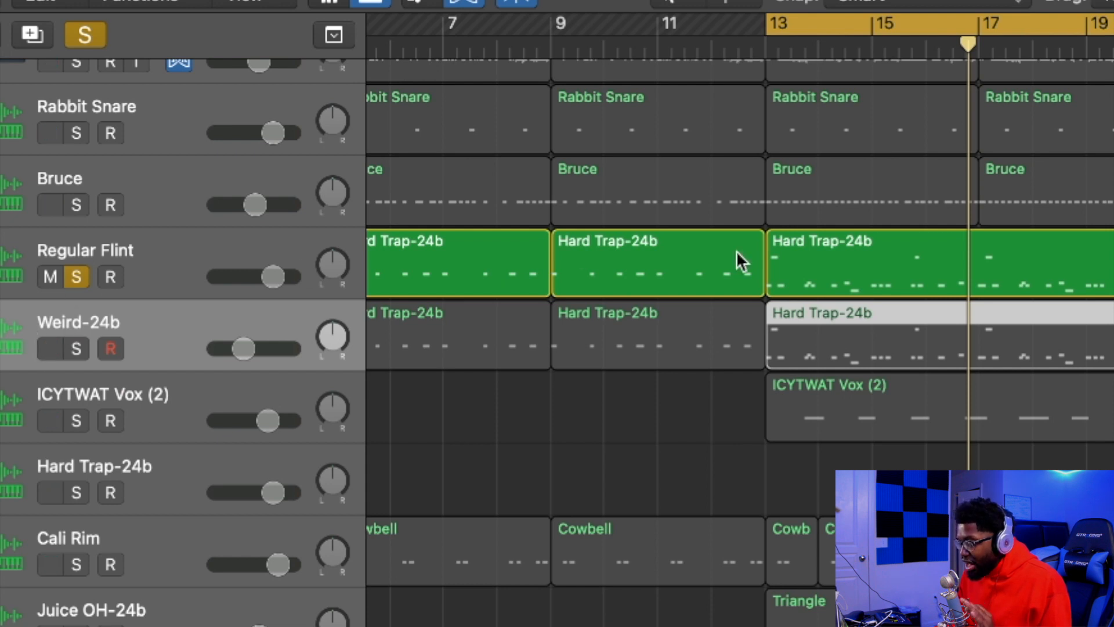
pyautogui.click(815, 250)
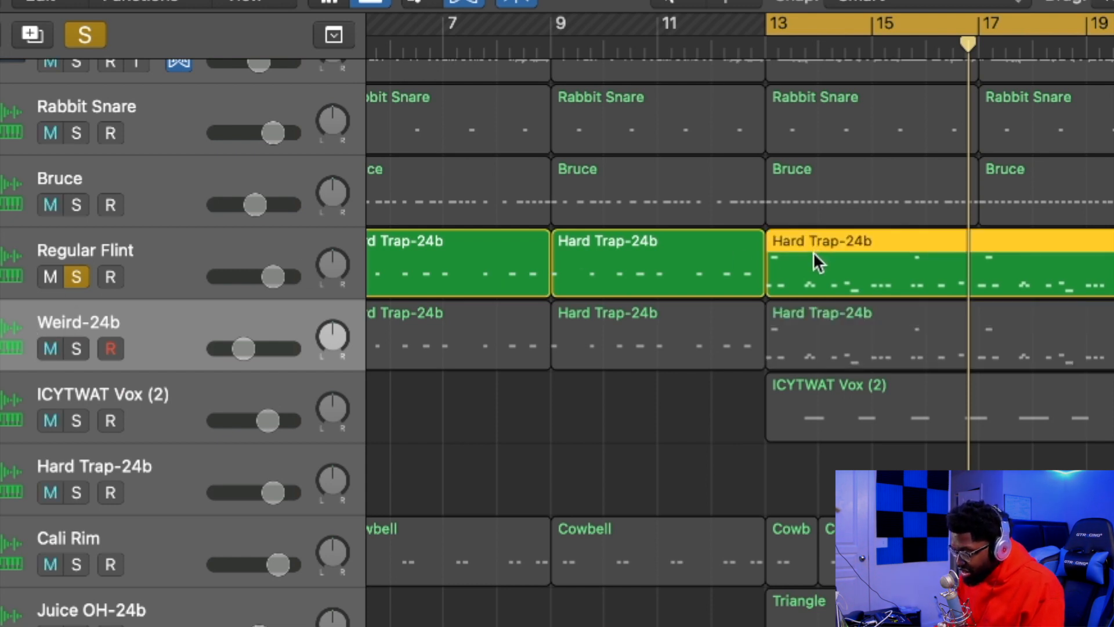
pyautogui.click(813, 336)
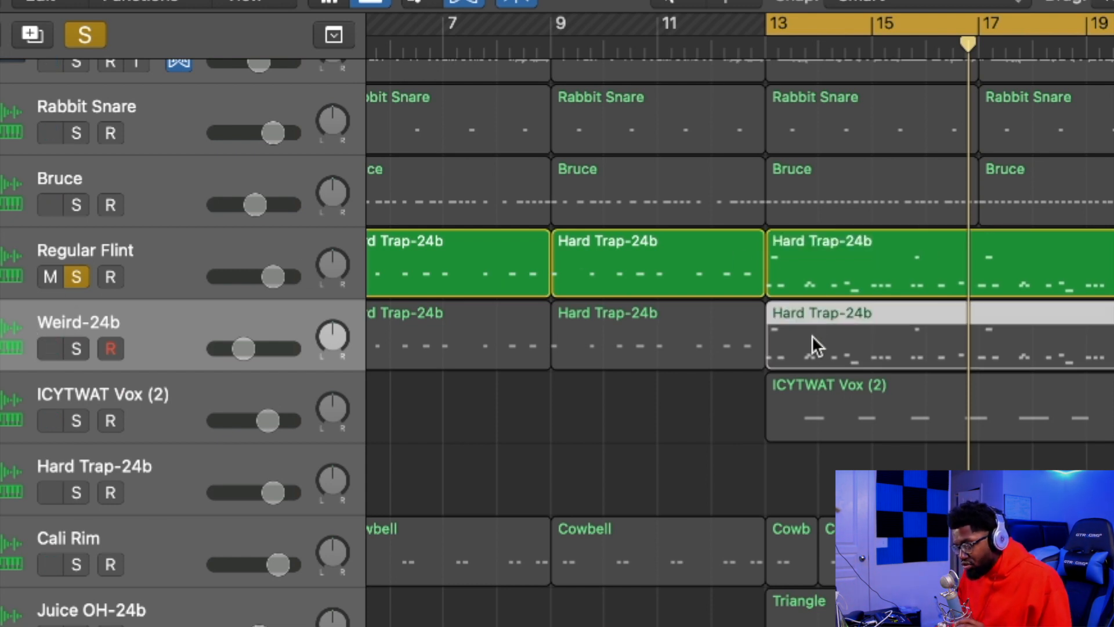
pyautogui.click(68, 353)
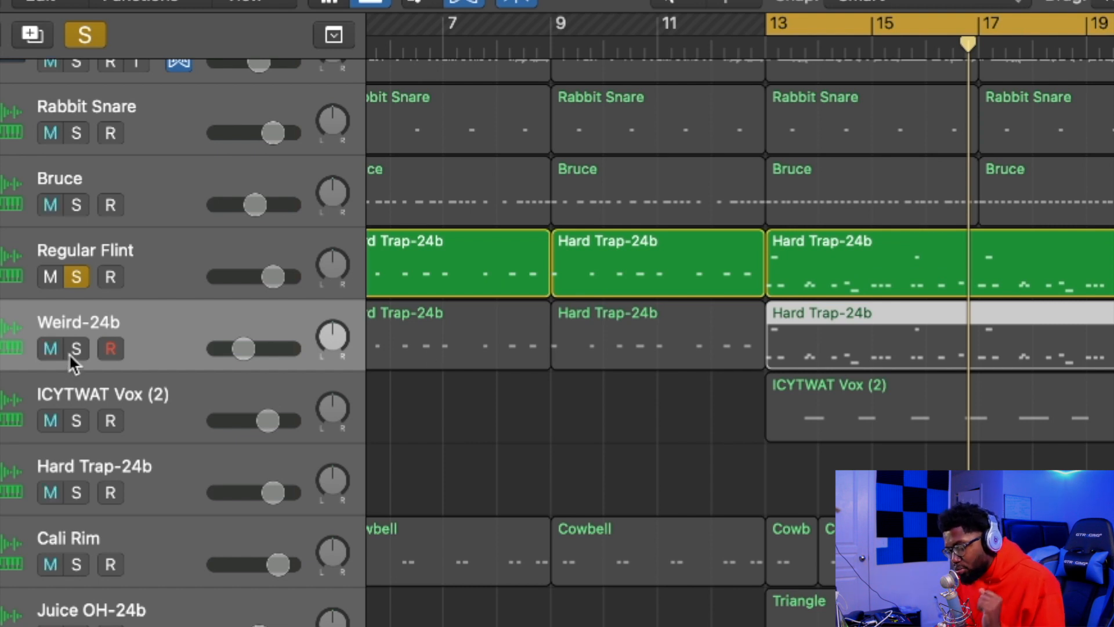
pyautogui.click(76, 278)
pyautogui.press('space')
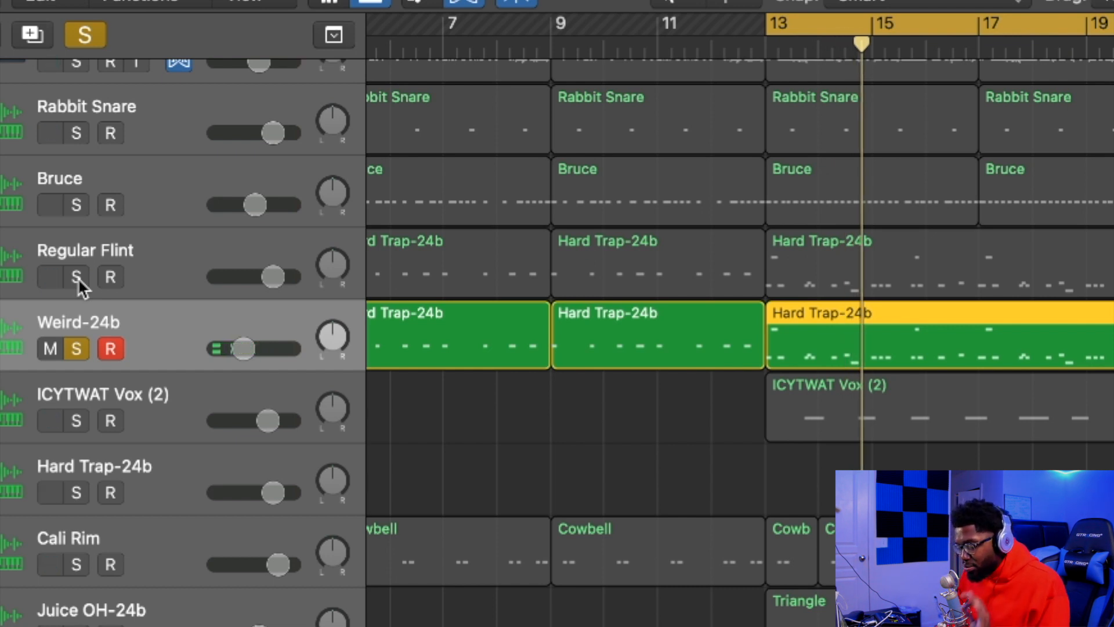
# Solo Regular Flint together with Weird-24b and toggle the Weird-24b solo to compare the layered sound during playback.
pyautogui.click(76, 278)
pyautogui.press('space')
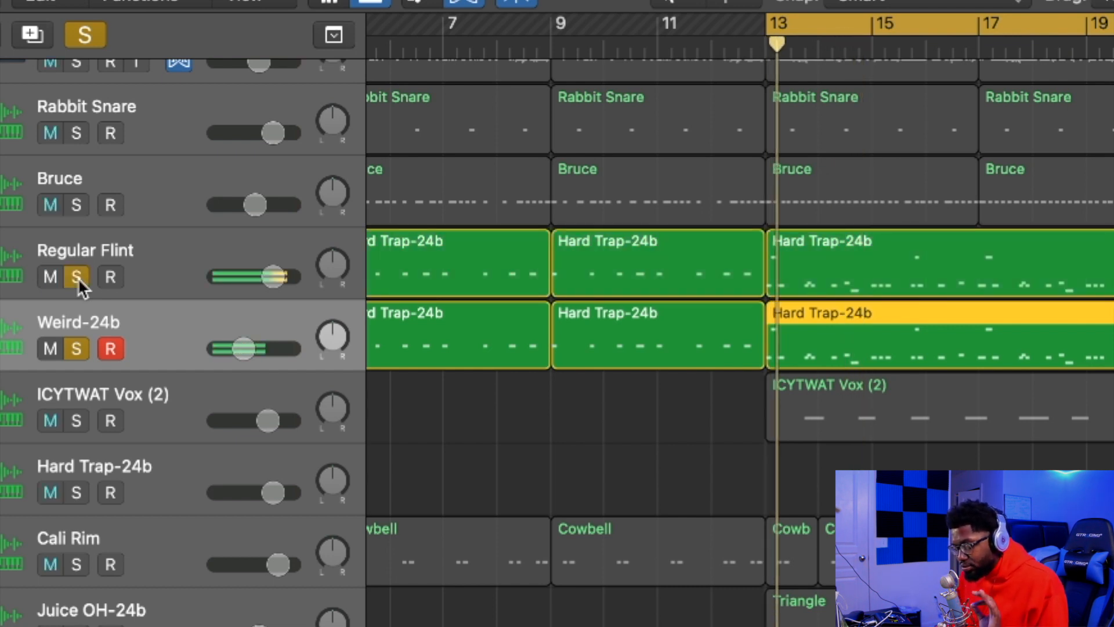
pyautogui.click(77, 349)
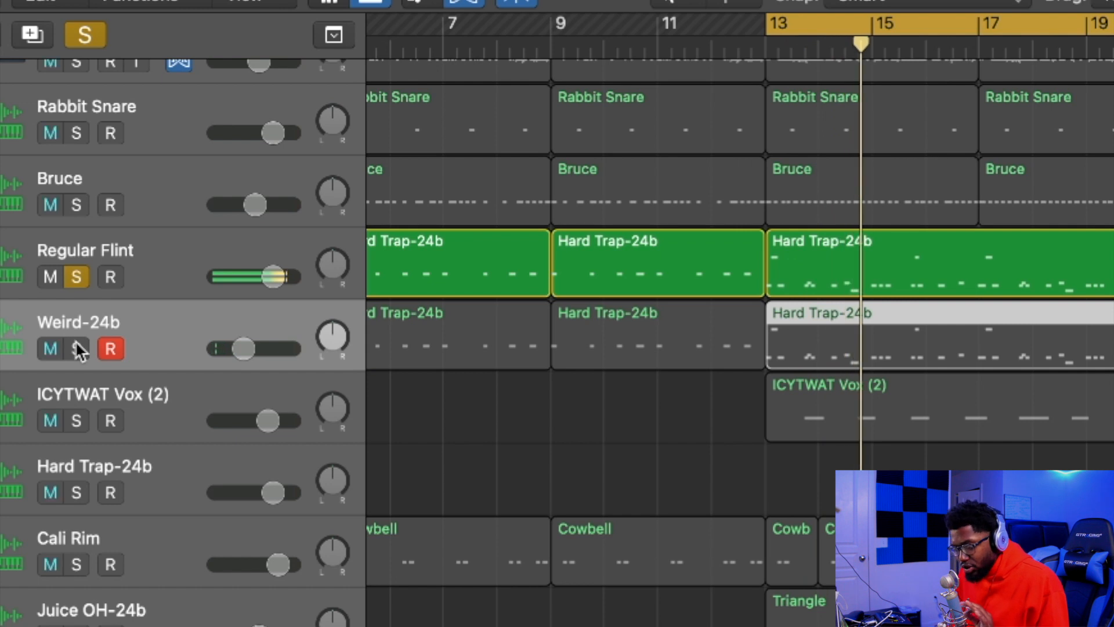
pyautogui.click(77, 349)
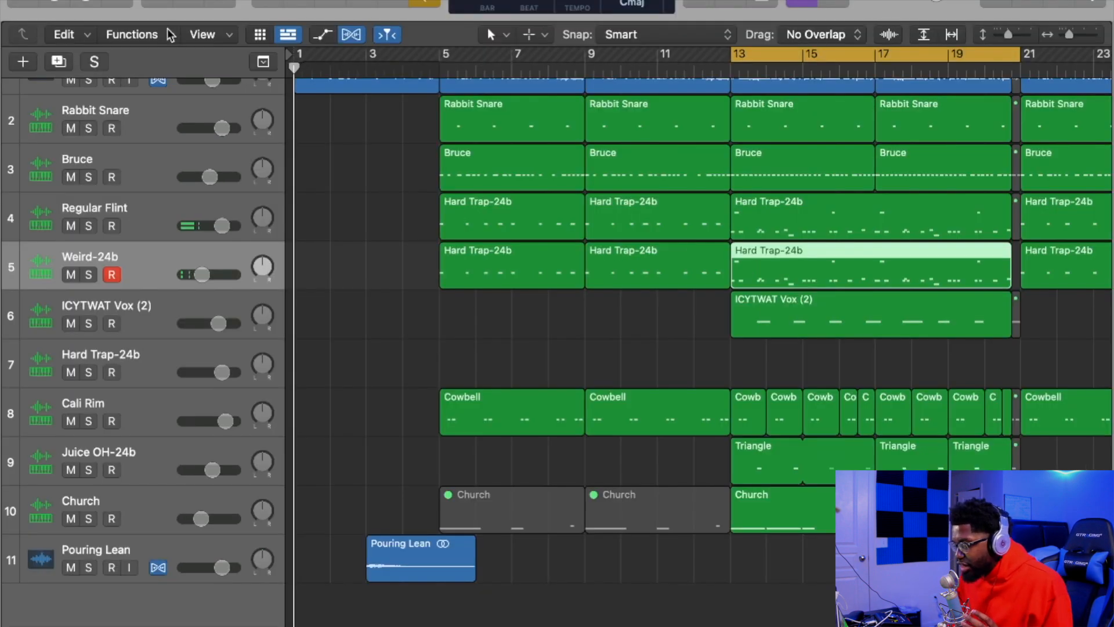
# Copy the Proud sample region from bar 5 to bar 1 as an intro and place the playhead at bar 3.
pyautogui.scroll(3, 366, 174)
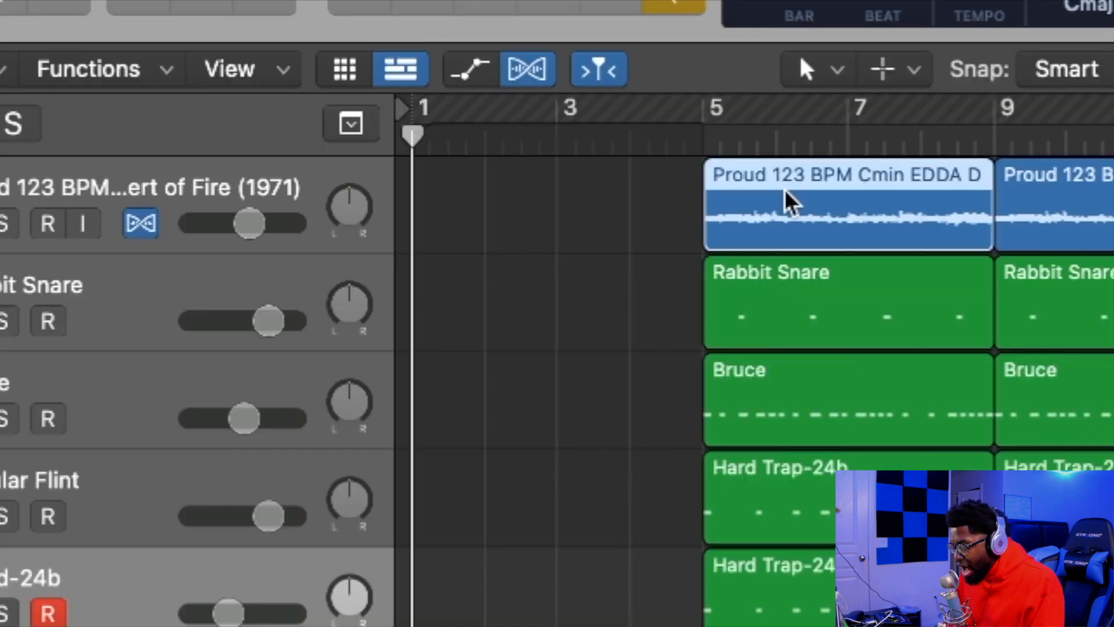
pyautogui.moveTo(481, 99); pyautogui.dragTo(334, 104)
pyautogui.click(551, 147)
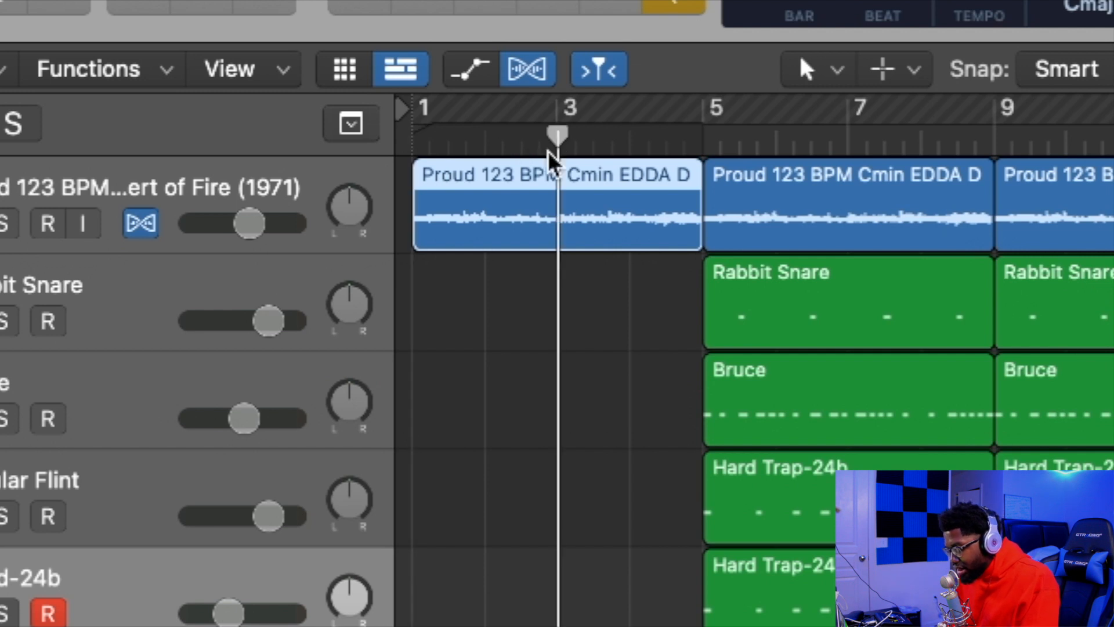
# Split the intro Proud sample region at bar 3 and delete its second half.
pyautogui.press('super+t')
pyautogui.click(585, 194)
pyautogui.press('Delete')
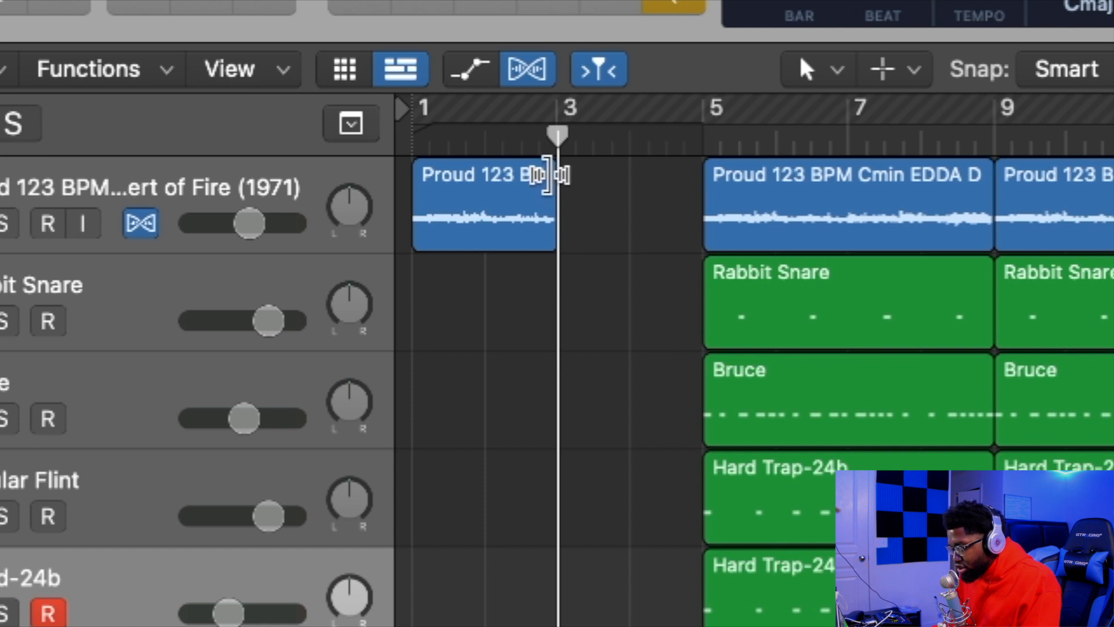
# Extend the end of the shortened intro Proud region from bar 3 to bar 5, undoing and repeating the extension.
pyautogui.moveTo(548, 172); pyautogui.dragTo(685, 171)
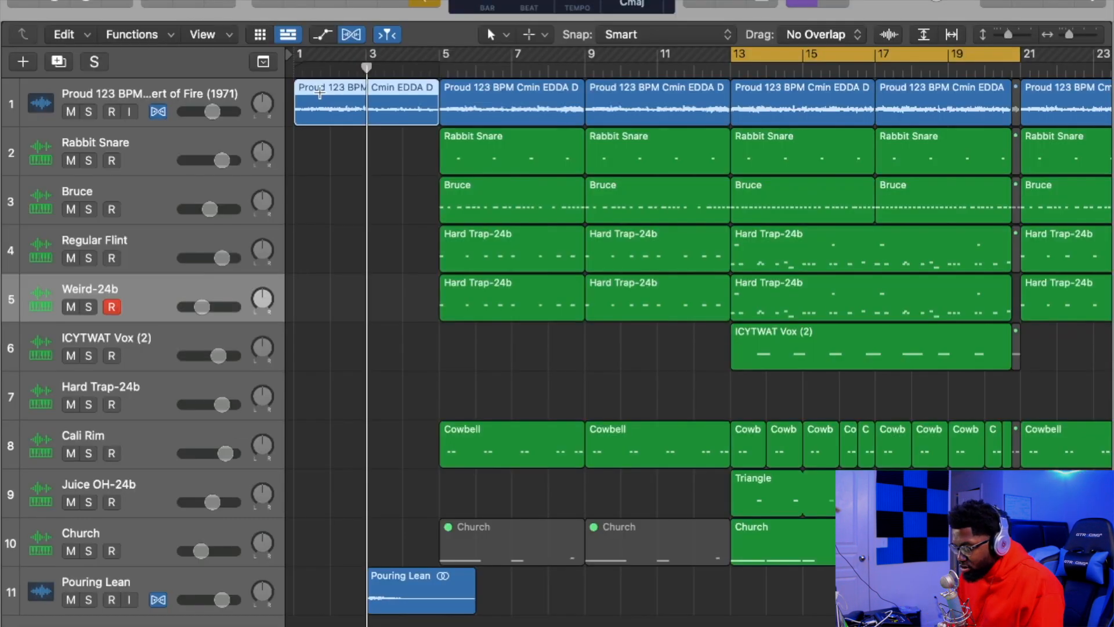
pyautogui.press('super+z')
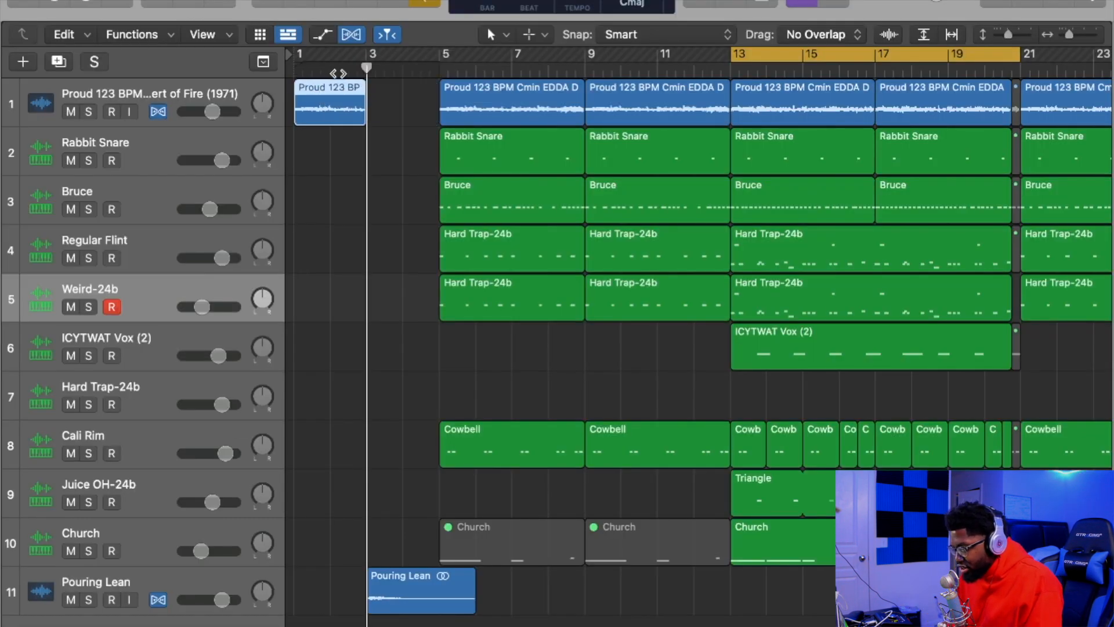
pyautogui.moveTo(365, 84); pyautogui.dragTo(430, 95)
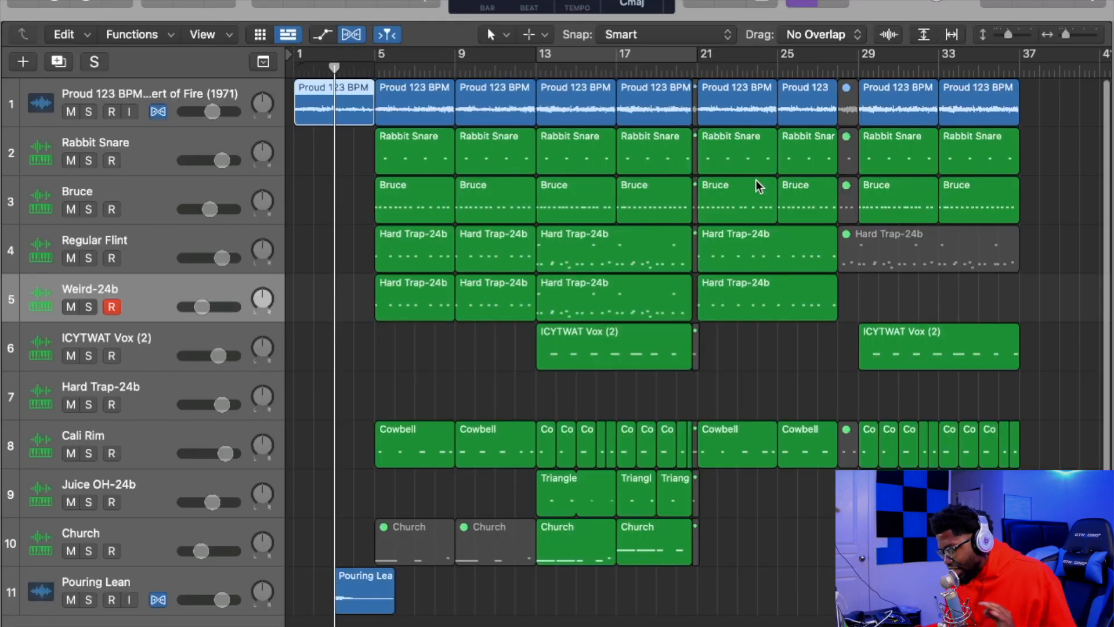
# Play the arrangement from bar 1 to hear the intro lead into the beat.
pyautogui.press('Return')
pyautogui.press('space')
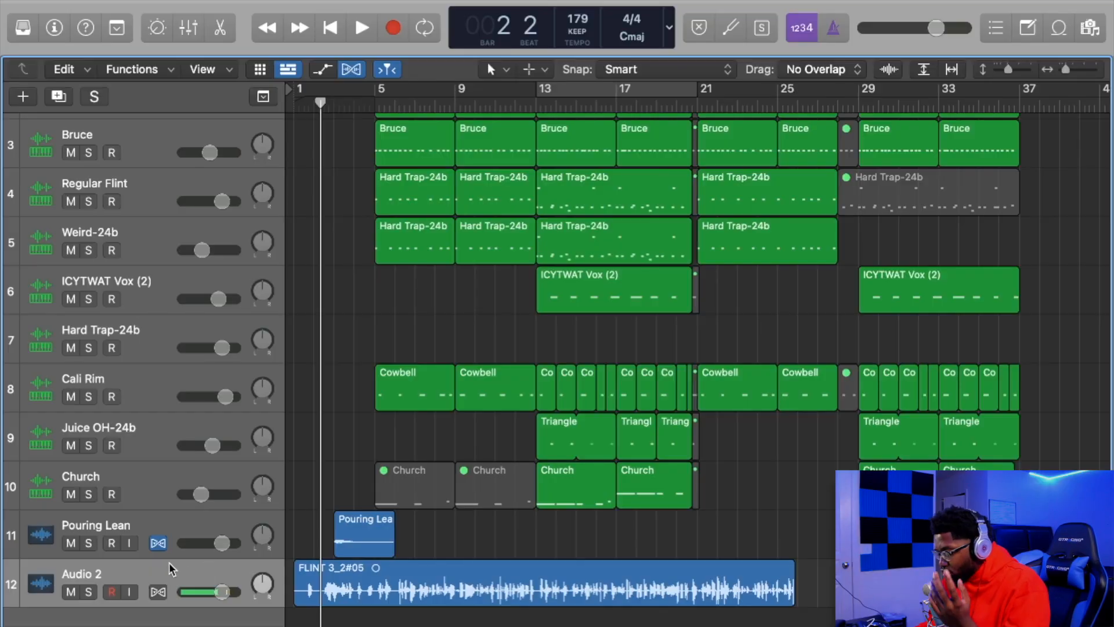
# Load the SUPA CLEAN channel strip preset on the Audio 2 vocal track and expand its track stack.
pyautogui.click(170, 569)
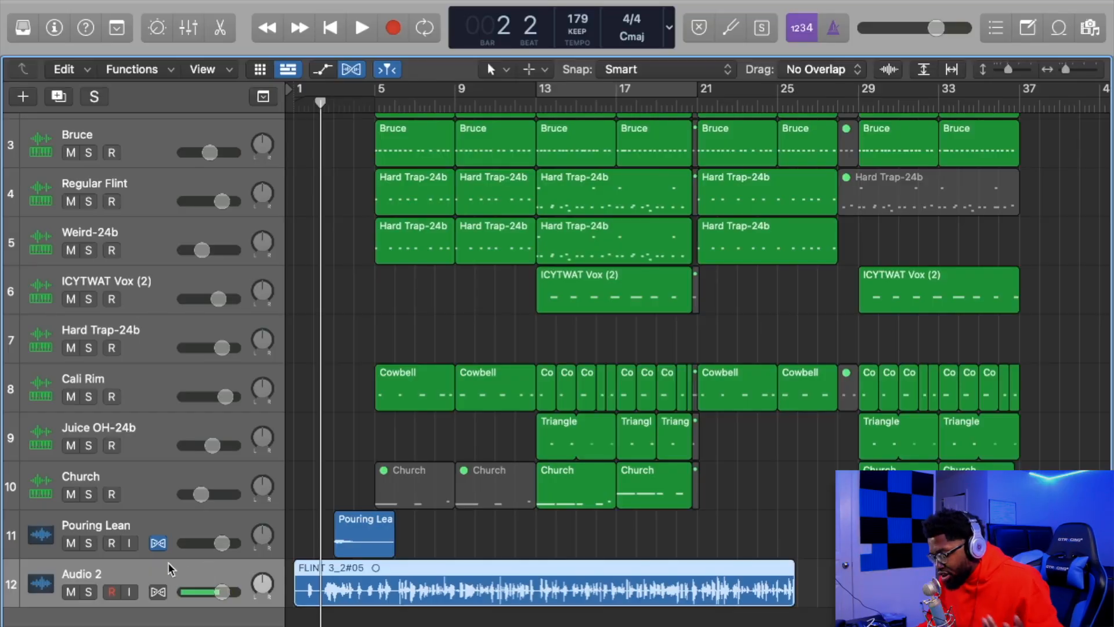
pyautogui.click(26, 37)
pyautogui.click(90, 255)
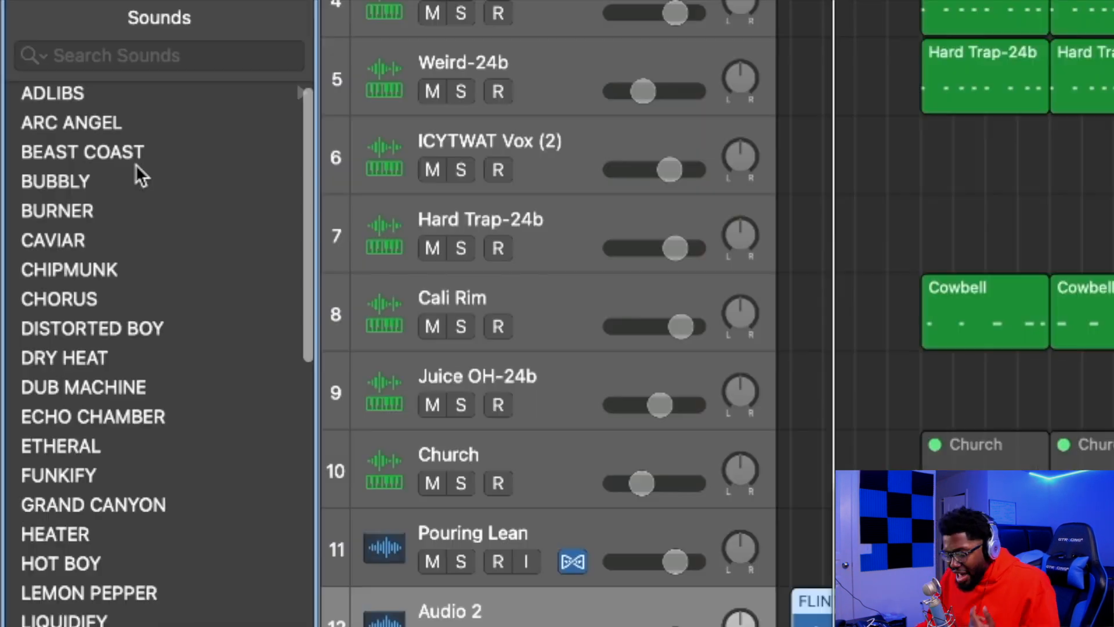
pyautogui.scroll(-10, 85, 306)
pyautogui.scroll(10, 85, 305)
pyautogui.scroll(-15, 86, 305)
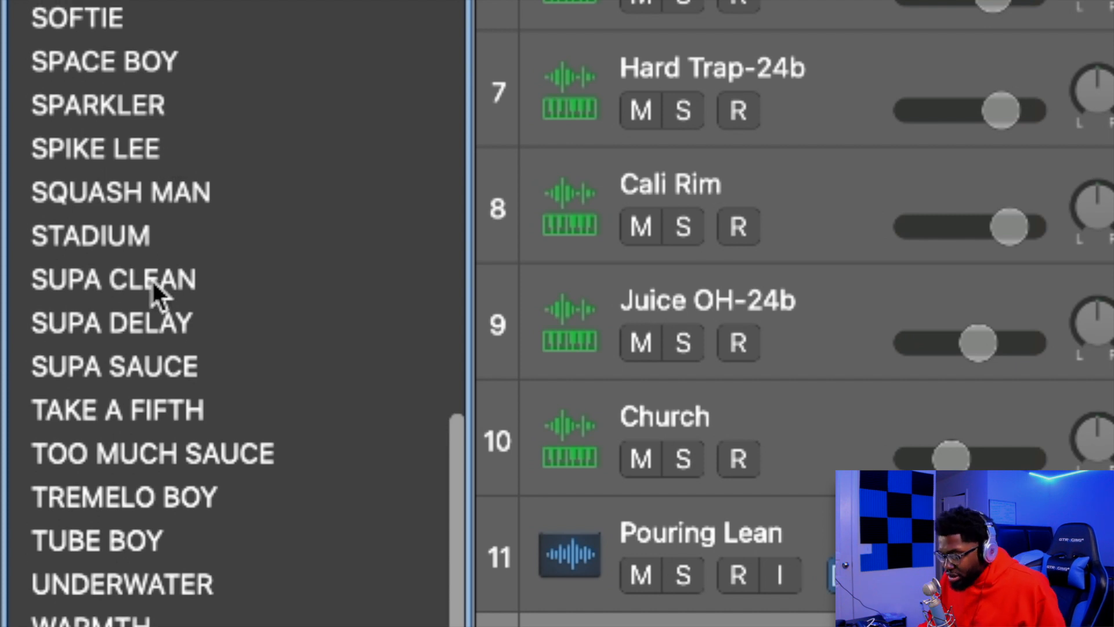
pyautogui.click(152, 283)
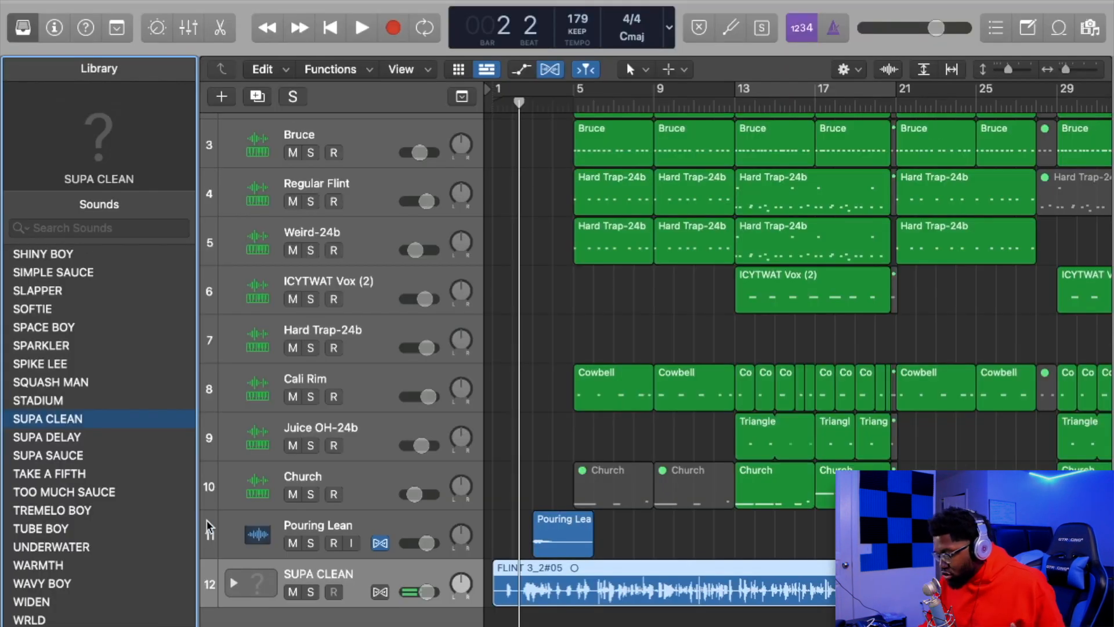
pyautogui.click(234, 583)
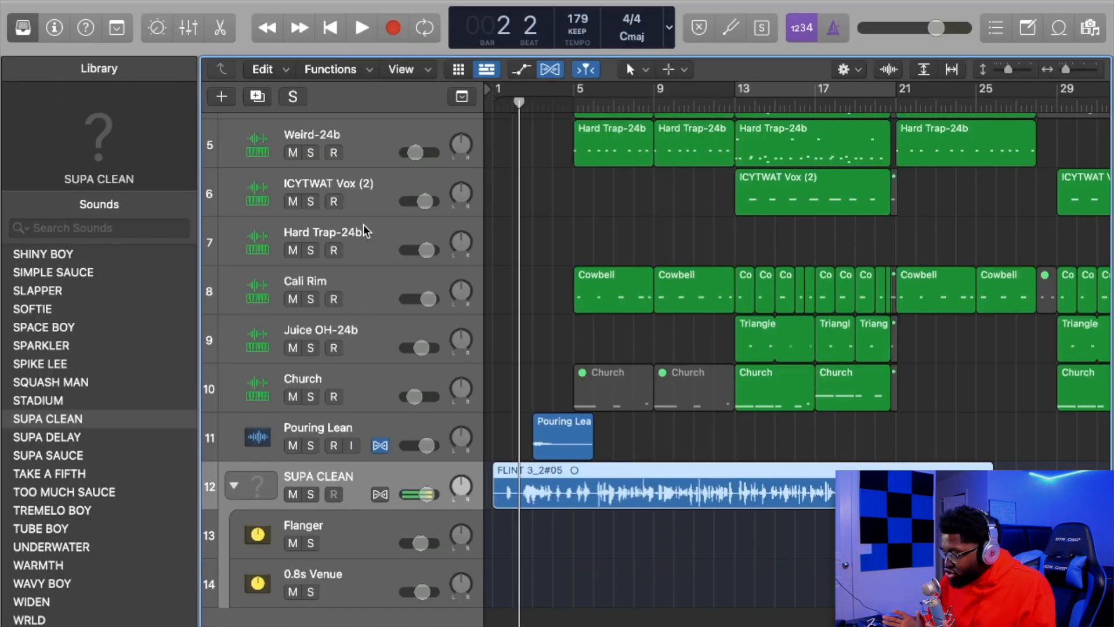
# Play the arrangement from bar 1 with the processed vocal and stop playback in the section after bar 21.
pyautogui.press('Return')
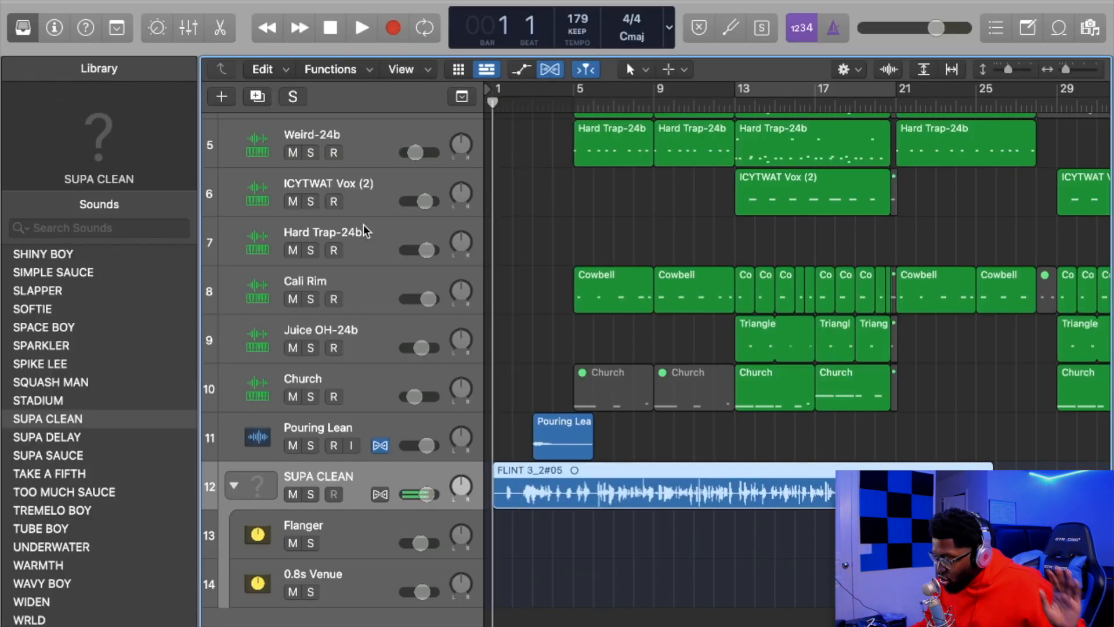
pyautogui.press('space')
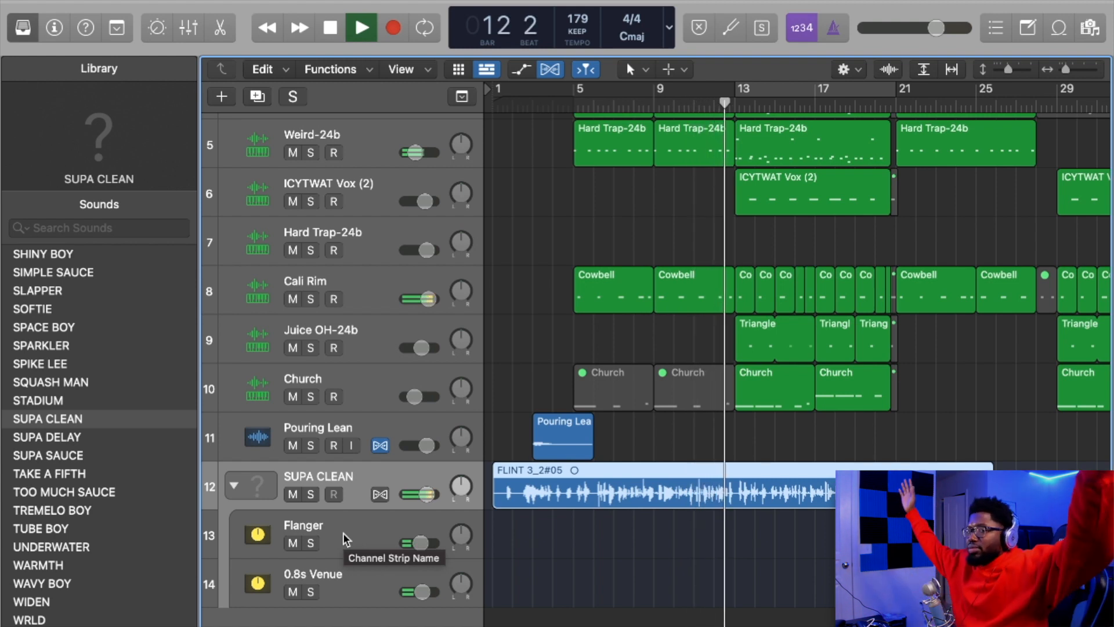
pyautogui.press('space')
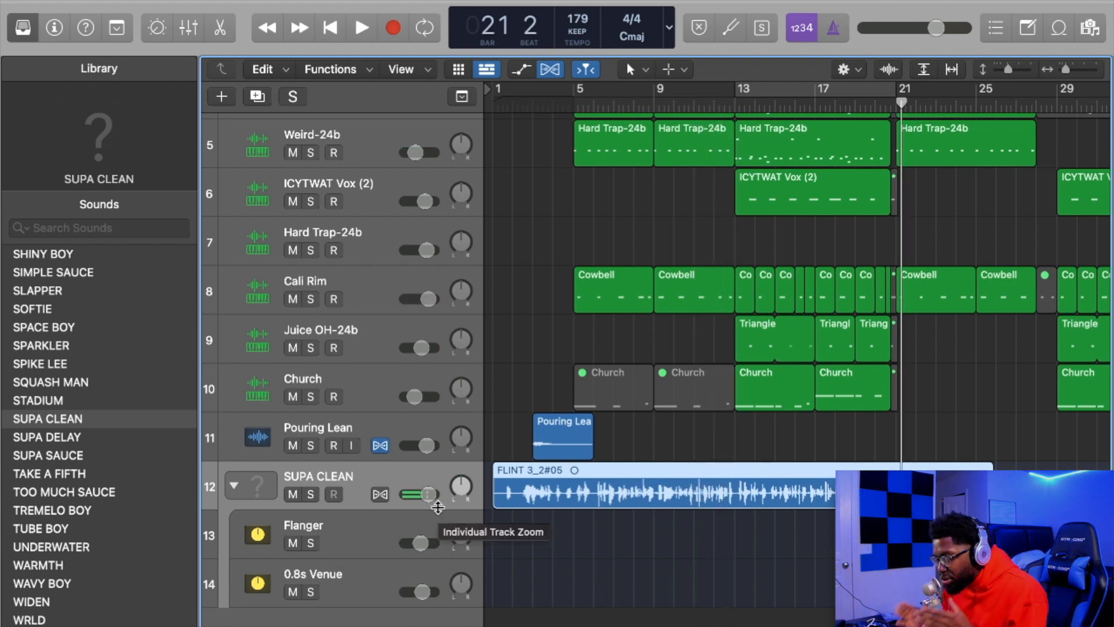